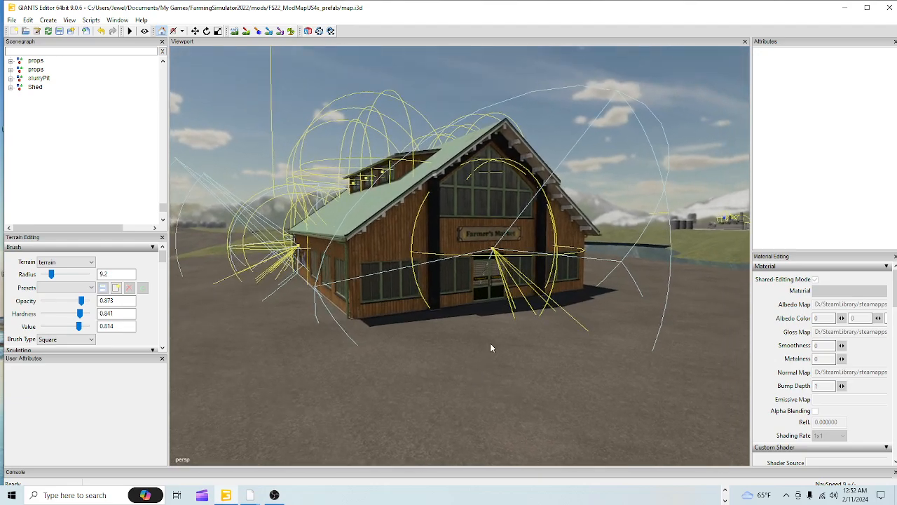
Examine the front of the Farmer's Market building, up close and from a distance
scroll(514, 291, up, 3)
scroll(519, 284, up, 2)
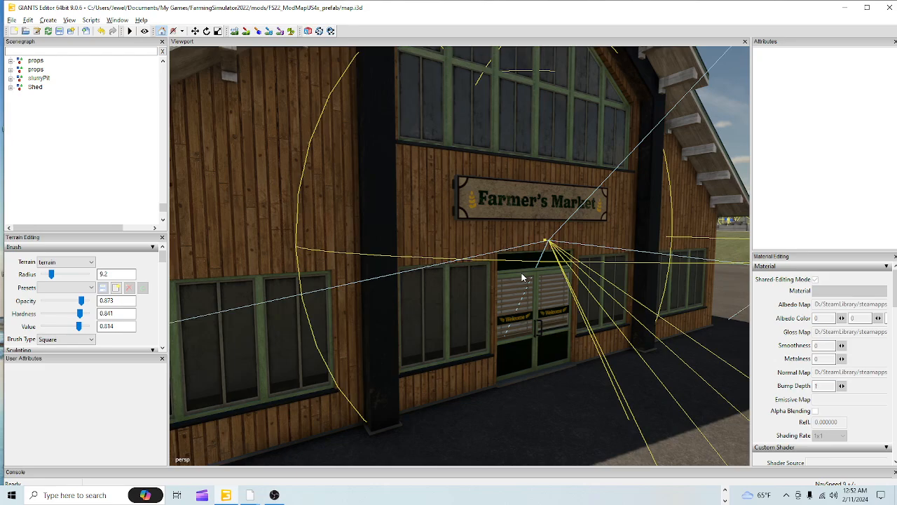
scroll(521, 278, down, 3)
alt+drag(511, 297, 410, 314)
scroll(504, 260, down, 4)
alt+drag(505, 296, 581, 292)
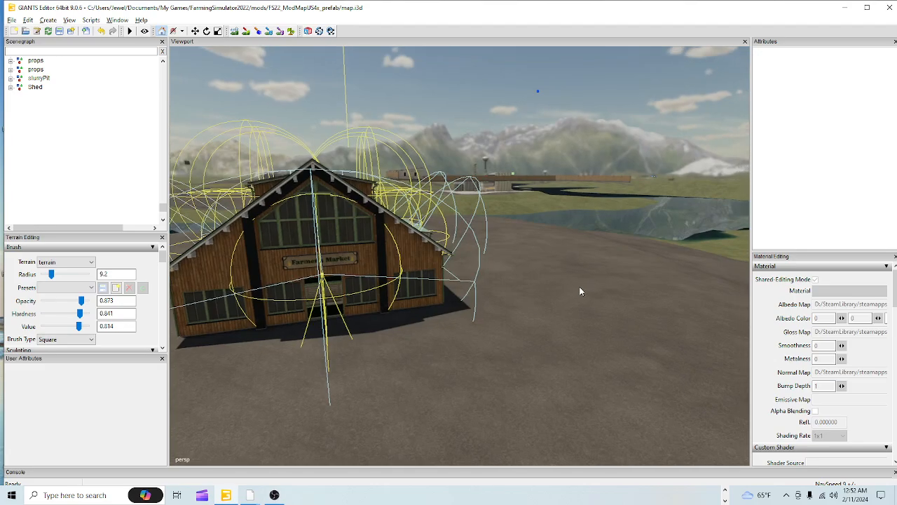
scroll(569, 187, up, 3)
scroll(456, 289, up, 1)
scroll(531, 228, down, 4)
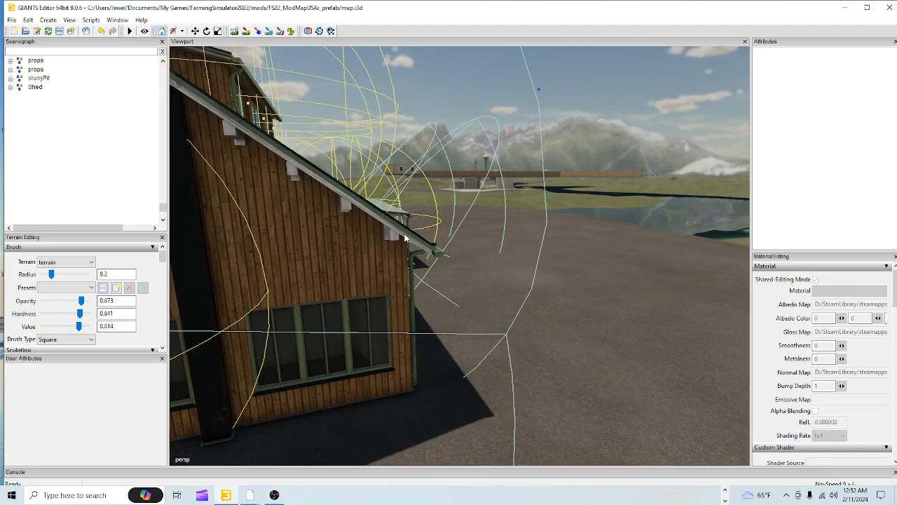
Inspect the side wall, roof and covered porch of the Farmer's Market building
alt+drag(499, 277, 409, 267)
scroll(392, 300, down, 4)
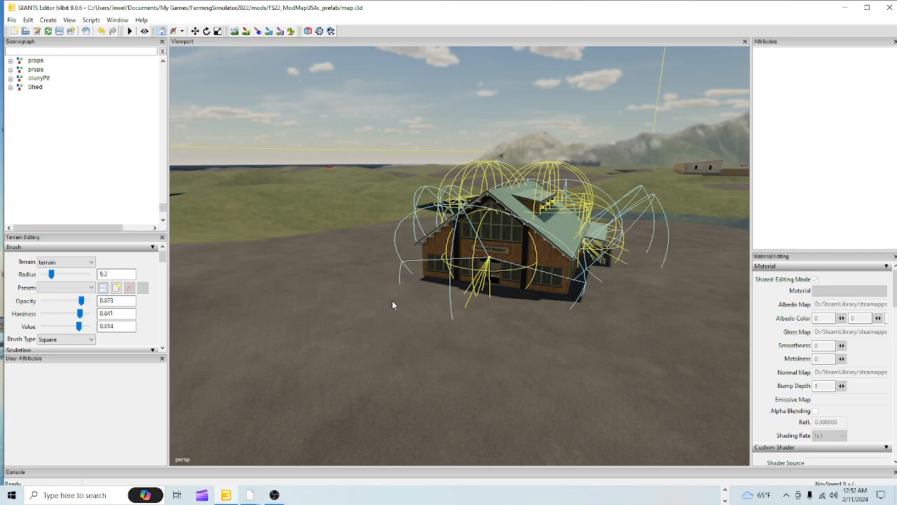
alt+drag(392, 300, 419, 348)
scroll(387, 328, up, 1)
scroll(387, 329, up, 2)
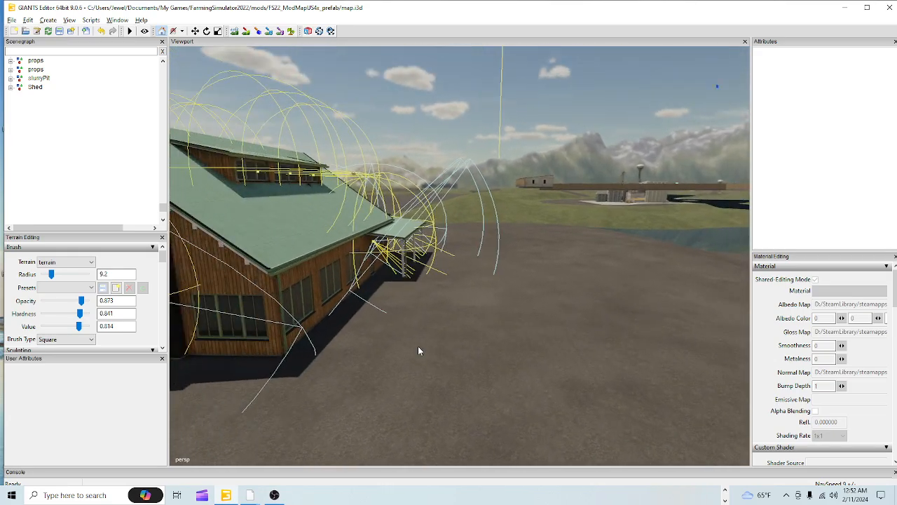
scroll(525, 211, up, 3)
alt+drag(537, 209, 505, 296)
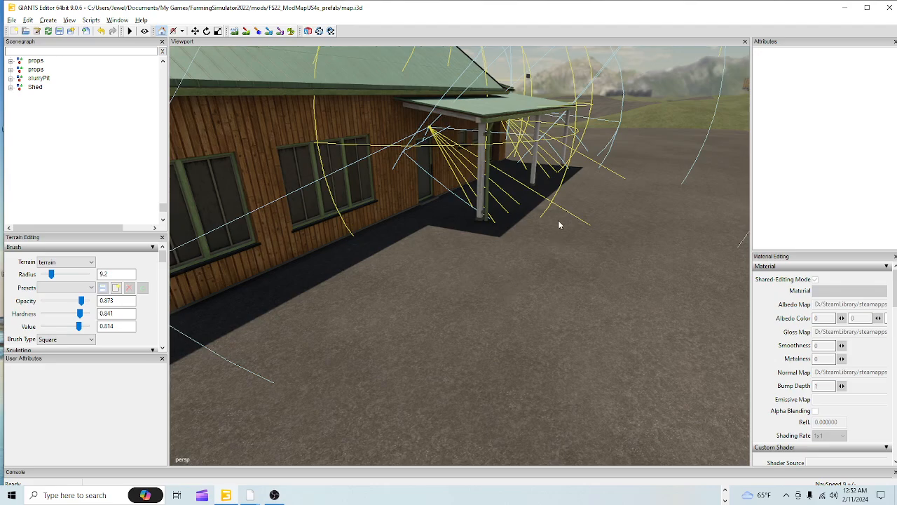
scroll(506, 267, down, 4)
alt+drag(527, 269, 406, 243)
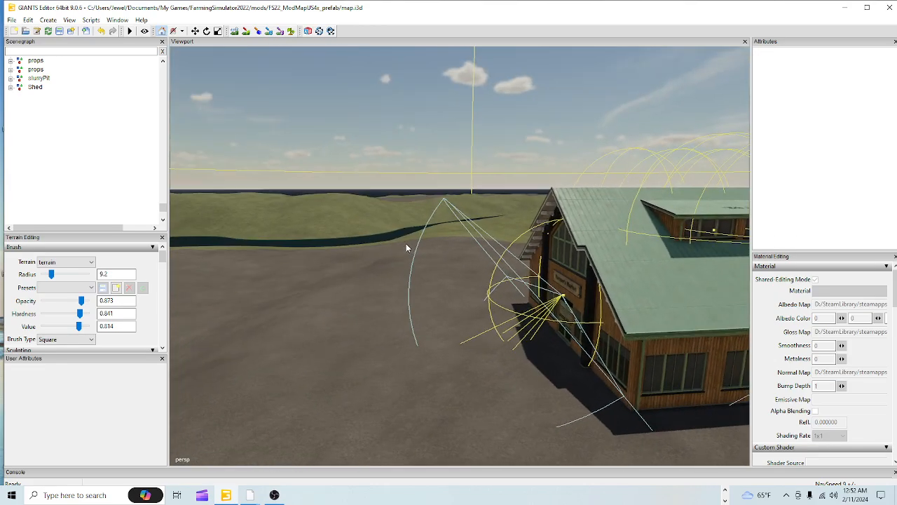
scroll(519, 171, up, 3)
alt+drag(529, 165, 729, 246)
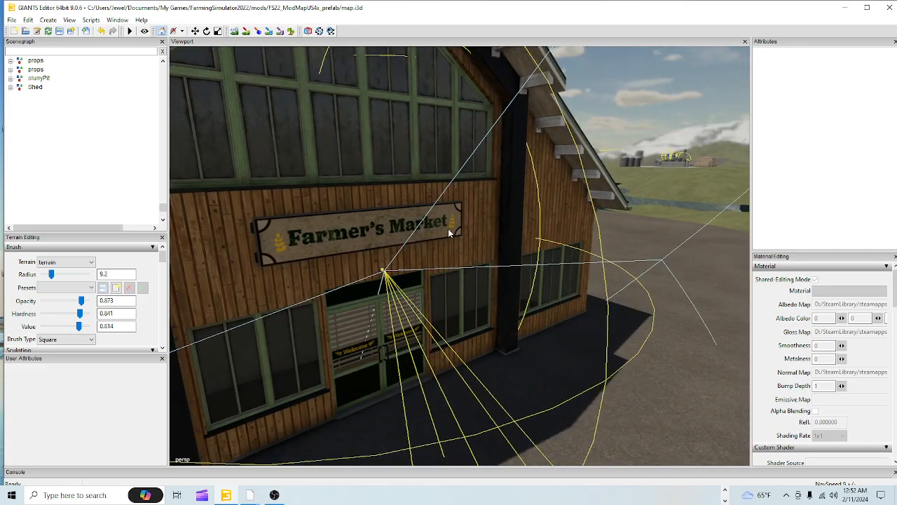
Look over the Farmer's Market from its lean-to end and its surroundings
alt+drag(448, 229, 260, 330)
scroll(365, 301, up, 3)
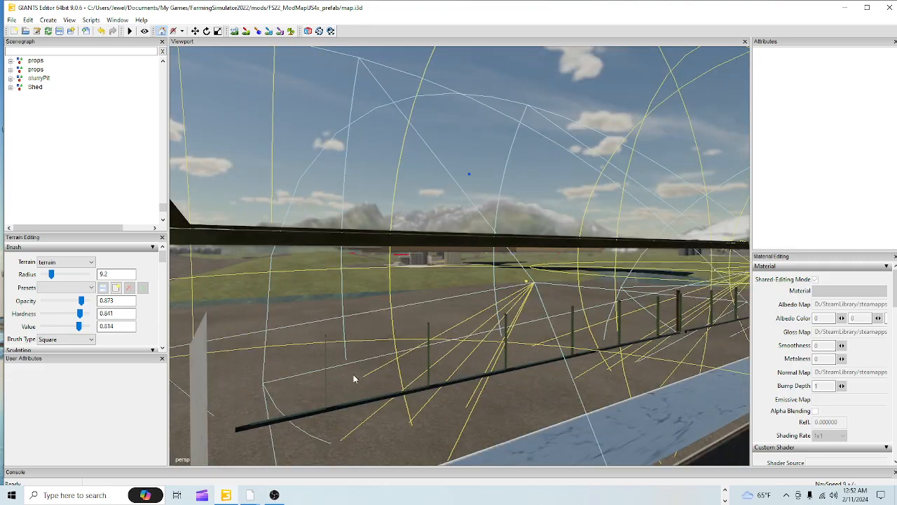
alt+drag(382, 355, 649, 354)
alt+drag(438, 386, 568, 264)
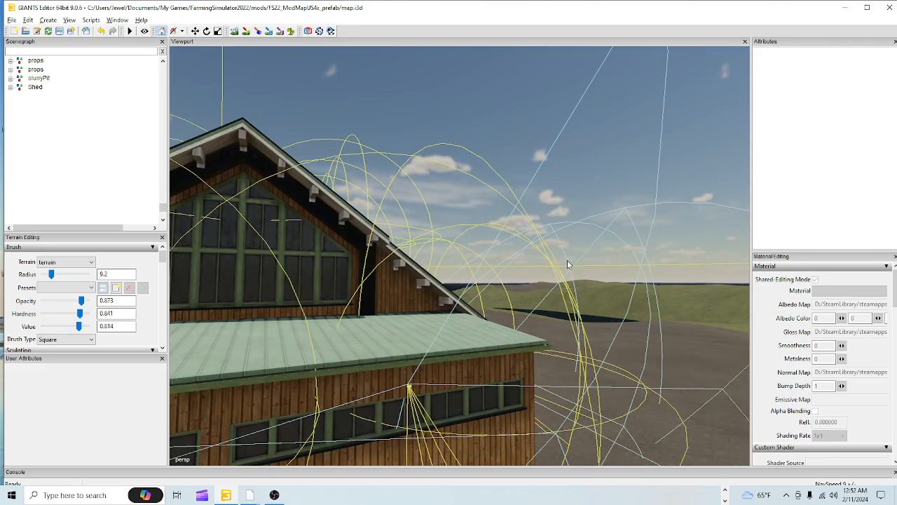
scroll(439, 357, down, 5)
alt+drag(406, 370, 371, 355)
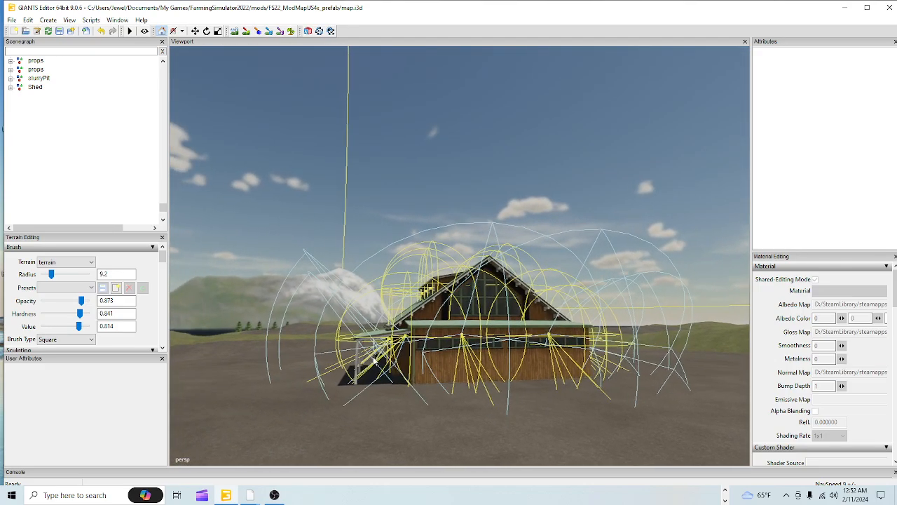
scroll(530, 195, up, 6)
scroll(496, 260, up, 3)
alt+drag(585, 272, 256, 340)
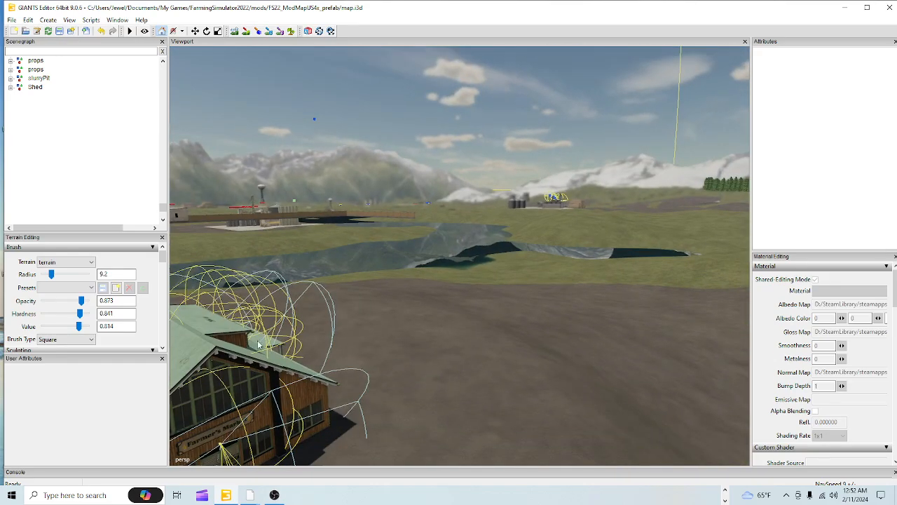
Examine the Farmer's Market's front entrance, sign and gable windows at close range
alt+drag(560, 215, 452, 310)
scroll(529, 158, up, 7)
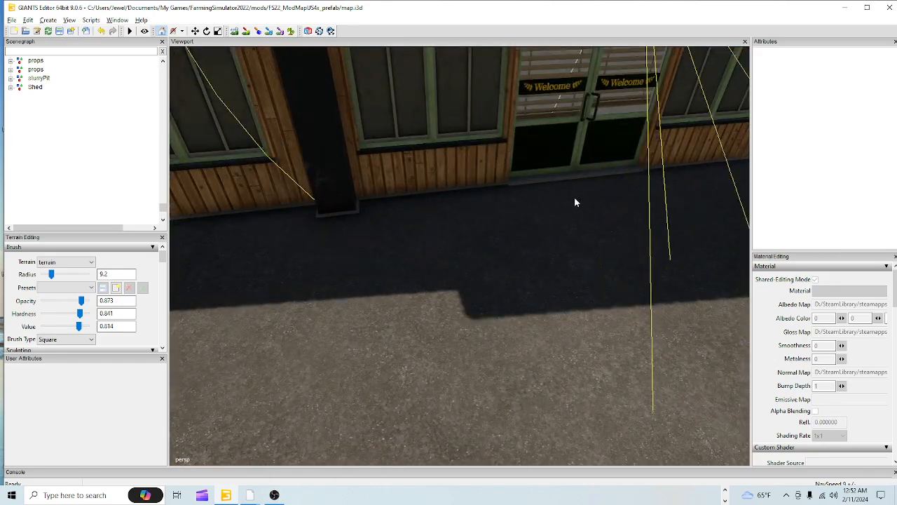
alt+drag(575, 201, 540, 119)
scroll(499, 149, down, 5)
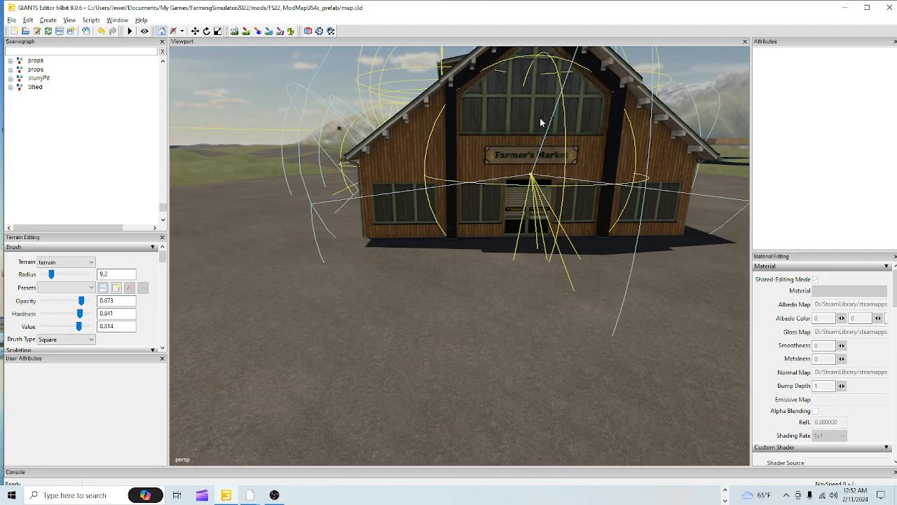
scroll(502, 212, down, 3)
scroll(501, 213, down, 2)
alt+drag(496, 224, 584, 114)
scroll(584, 114, up, 7)
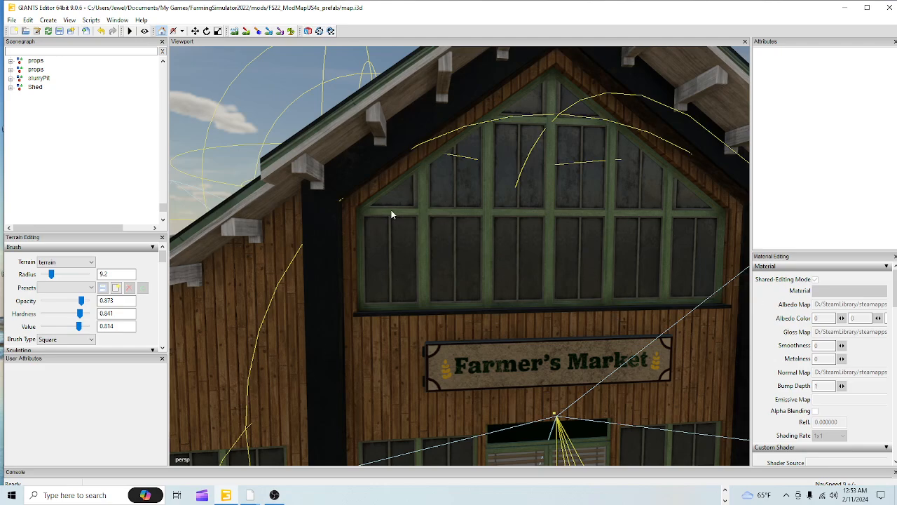
alt+drag(391, 210, 502, 286)
scroll(502, 286, down, 6)
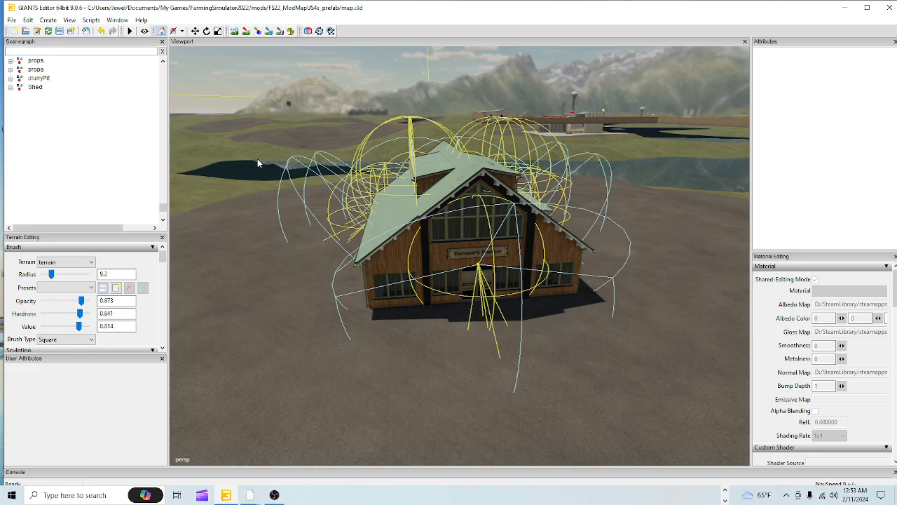
Select the building's whole farmersMarket group and view it from several sides
alt+drag(417, 314, 456, 275)
alt+right_drag(455, 275, 632, 62)
alt+drag(471, 240, 505, 250)
alt+right_drag(505, 249, 335, 249)
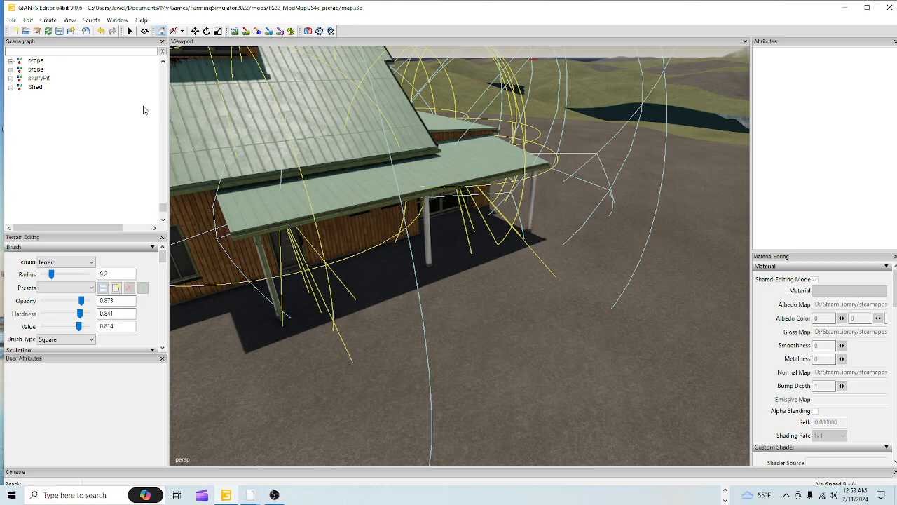
scroll(280, 133, down, 2)
click(285, 148)
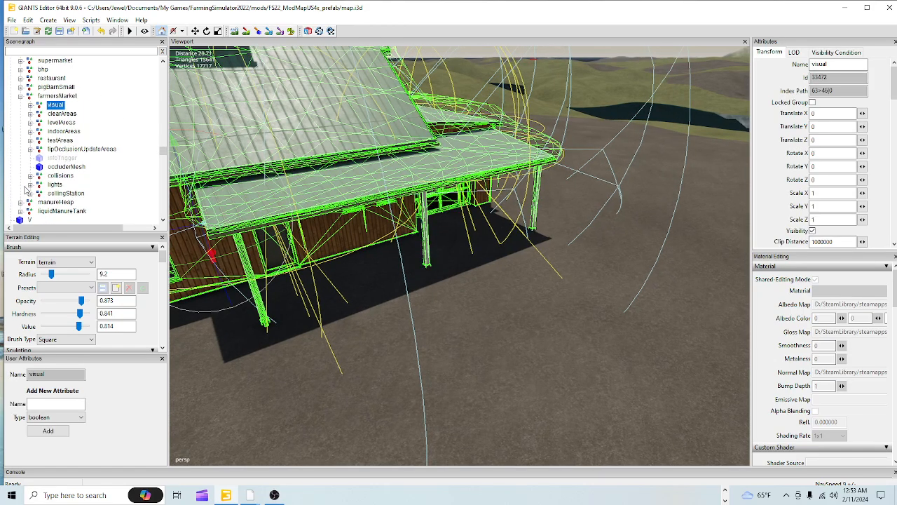
click(57, 96)
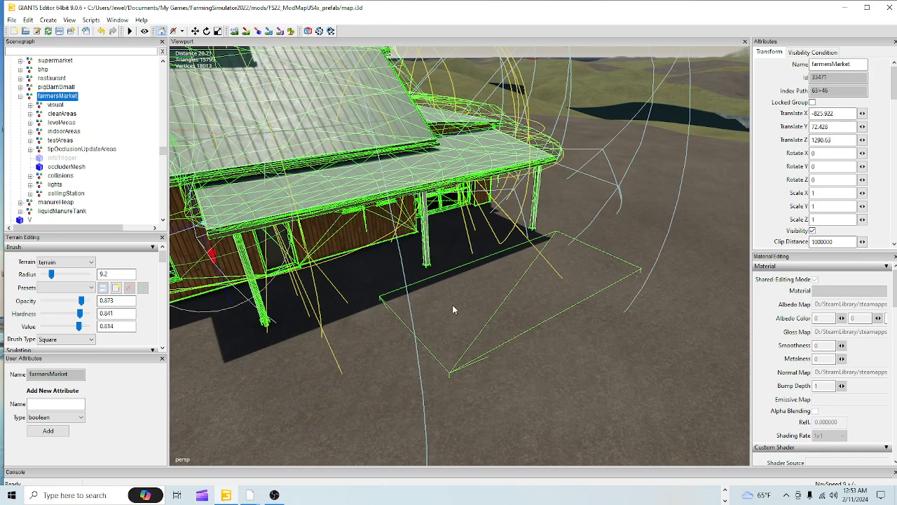
alt+drag(485, 319, 325, 339)
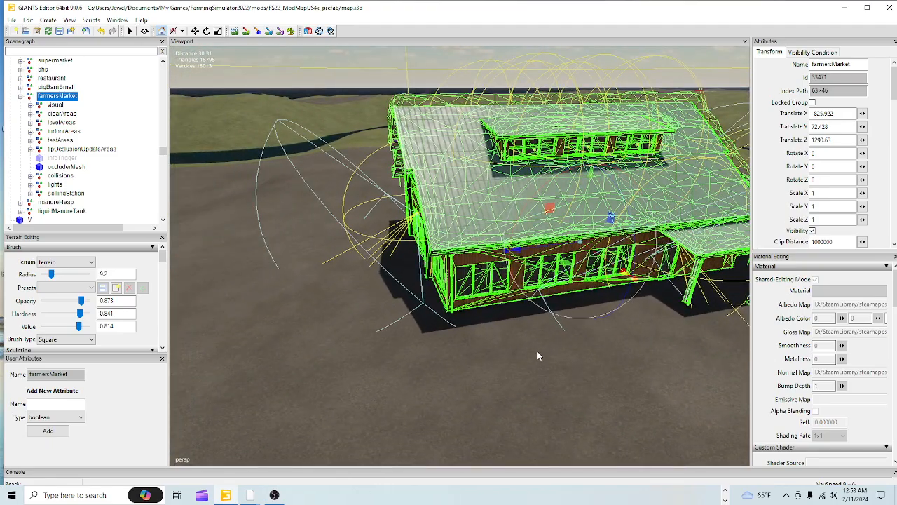
alt+drag(537, 353, 534, 205)
mouse_move(438, 317)
alt+mouse_down()
mouse_move(490, 351)
mouse_move(434, 309)
alt+mouse_up()
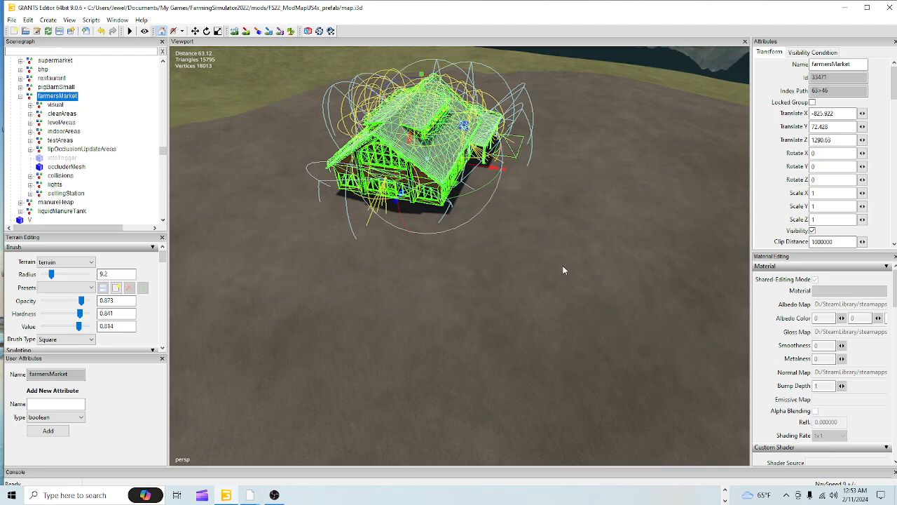
Select a grainFloorMillSiloLongLarge silo across the water and focus the view on it
alt+drag(495, 271, 382, 234)
alt+drag(426, 276, 537, 133)
click(337, 287)
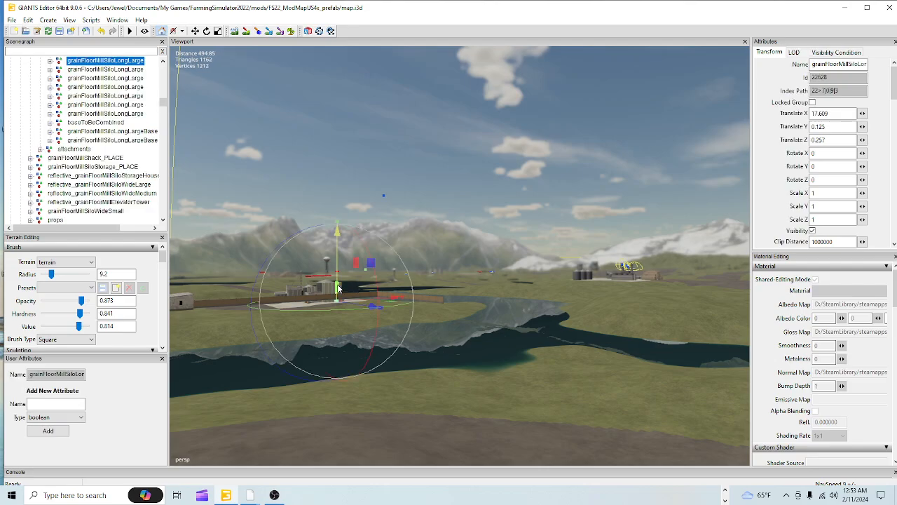
key(f)
alt+drag(337, 285, 340, 326)
alt+right_drag(340, 325, 531, 292)
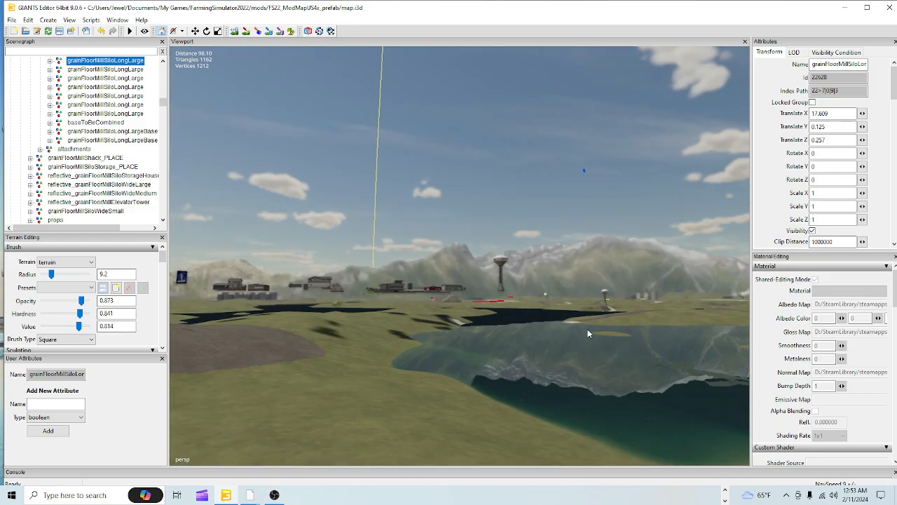
Select the animalTraderBarn, focus the view on it and look over its surroundings
click(606, 301)
mouse_move(595, 316)
alt+mouse_down()
mouse_move(555, 352)
mouse_move(598, 245)
mouse_move(591, 288)
mouse_move(601, 321)
alt+mouse_up()
click(580, 234)
key(f)
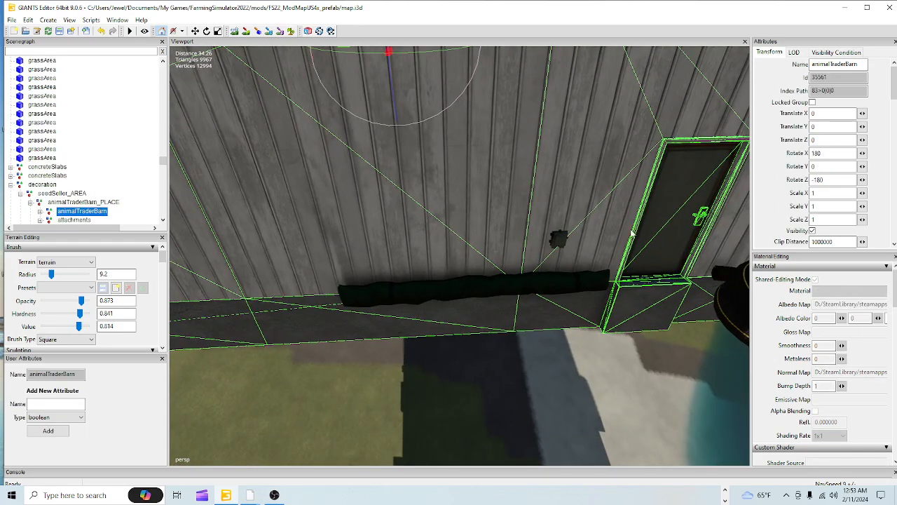
scroll(424, 316, down, 5)
alt+drag(499, 287, 276, 278)
scroll(337, 303, up, 2)
alt+drag(336, 302, 640, 322)
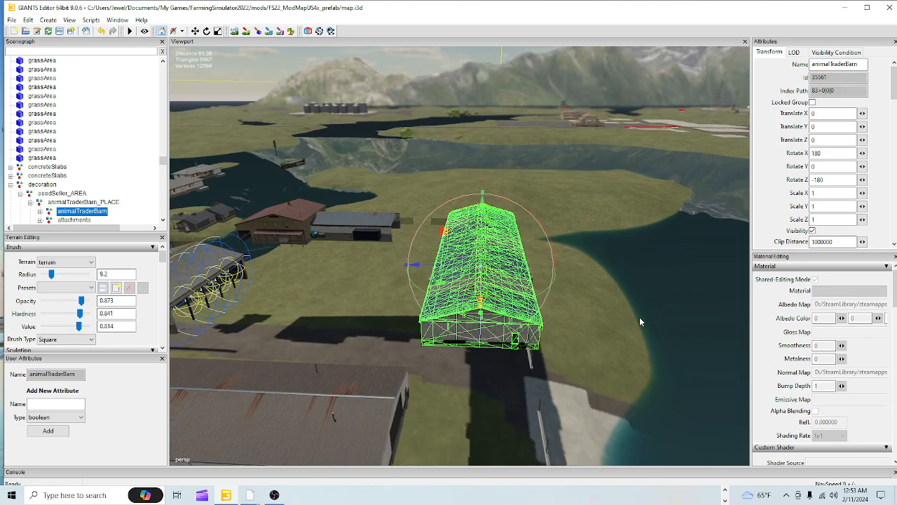
Select the railroadStorage02Garage01 building in the distance, focus on it and inspect the area around it
alt+drag(425, 354, 551, 302)
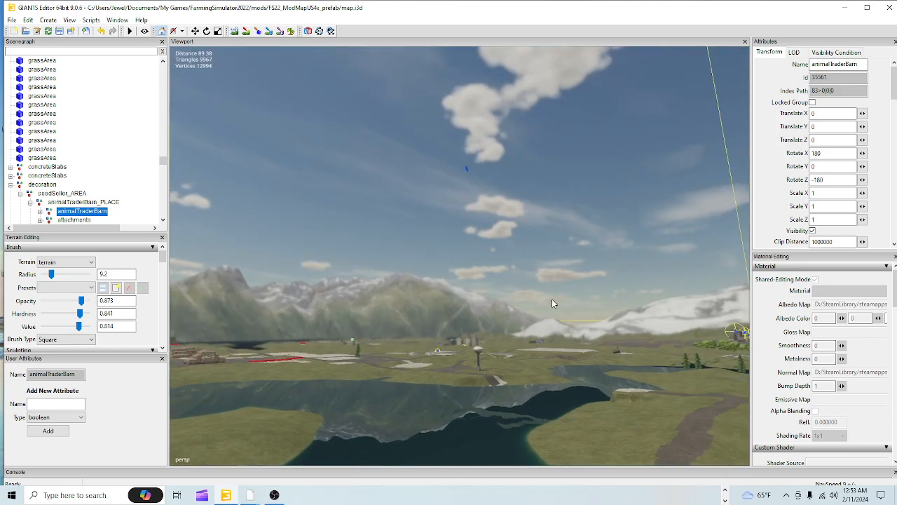
click(436, 351)
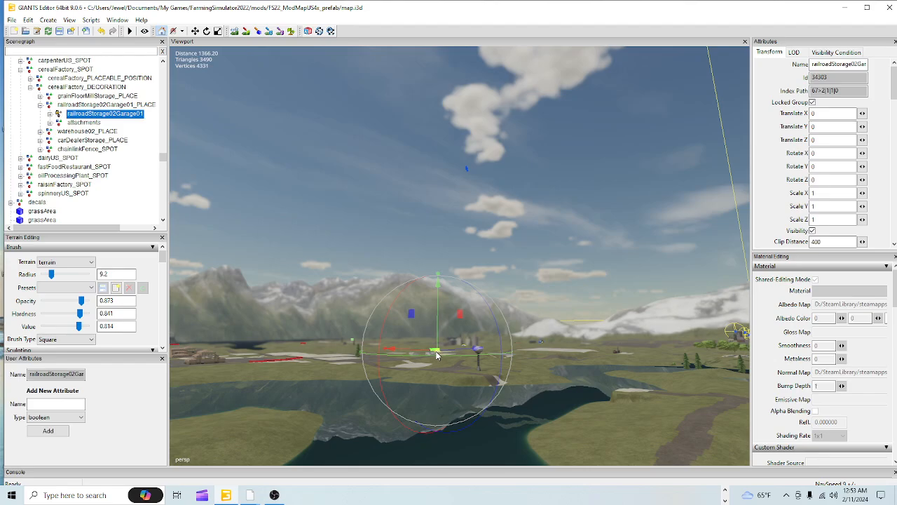
key(f)
alt+drag(430, 343, 588, 149)
scroll(588, 149, down, 5)
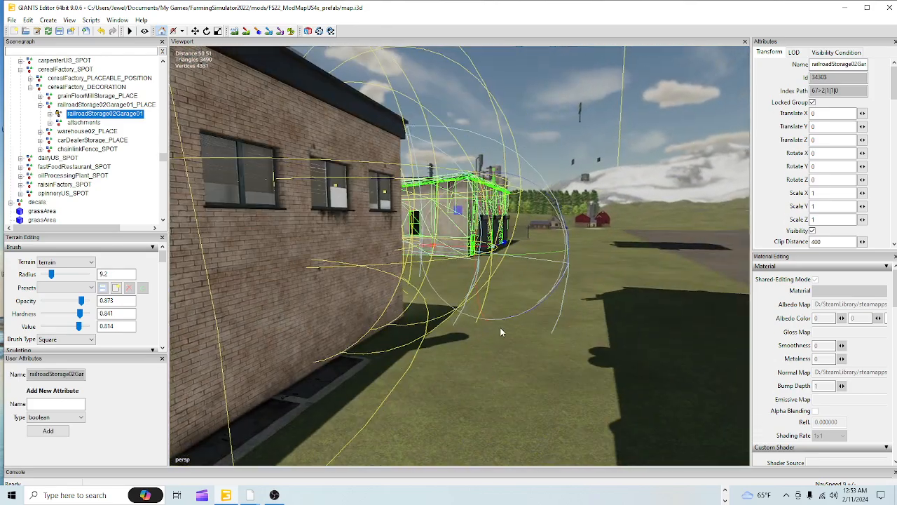
alt+drag(501, 330, 506, 265)
scroll(505, 264, up, 3)
alt+drag(516, 190, 625, 142)
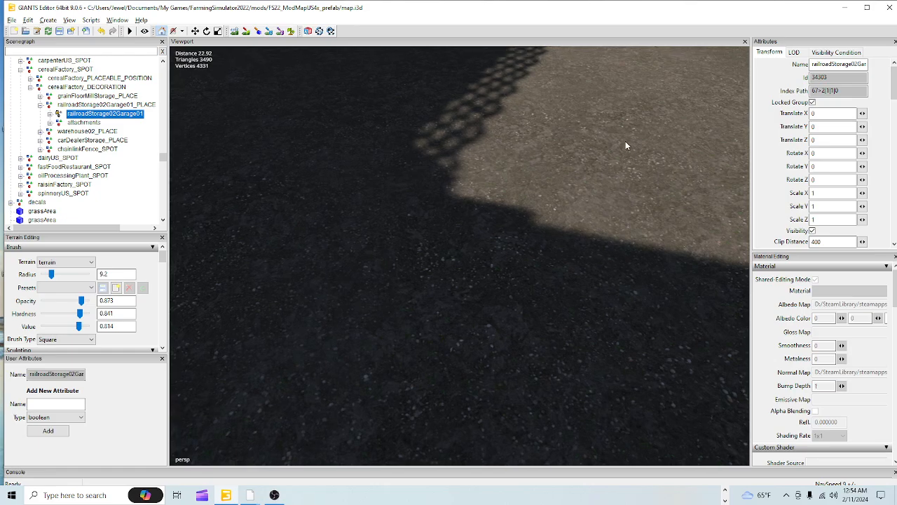
Look over the terrain, roads and buildings surrounding the railroad storage garage
scroll(626, 142, down, 4)
alt+drag(464, 145, 654, 237)
scroll(466, 231, up, 4)
scroll(517, 214, up, 4)
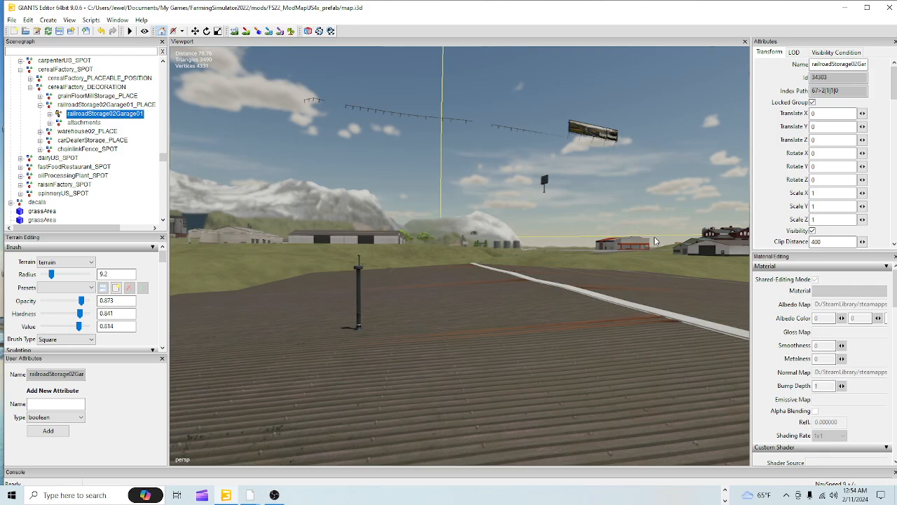
scroll(420, 335, up, 3)
scroll(502, 282, up, 3)
alt+drag(570, 138, 470, 305)
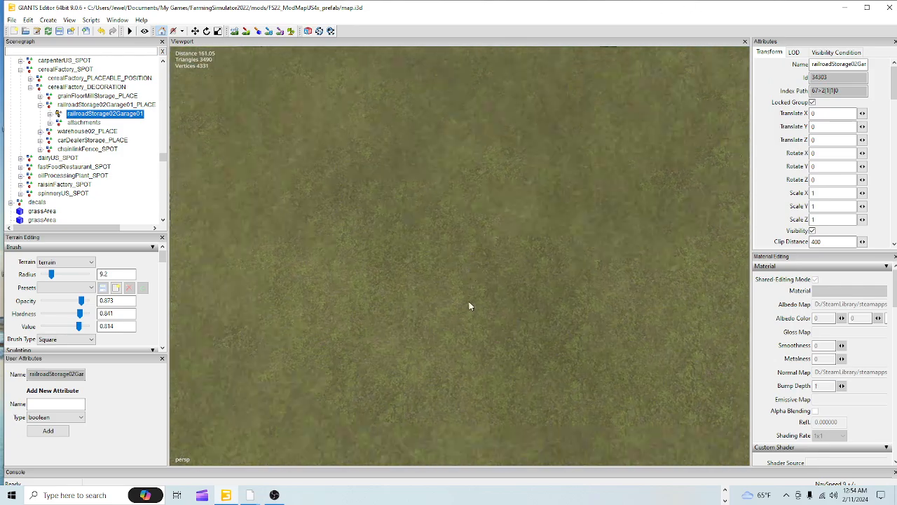
scroll(417, 300, down, 4)
alt+drag(416, 295, 536, 184)
scroll(505, 196, up, 4)
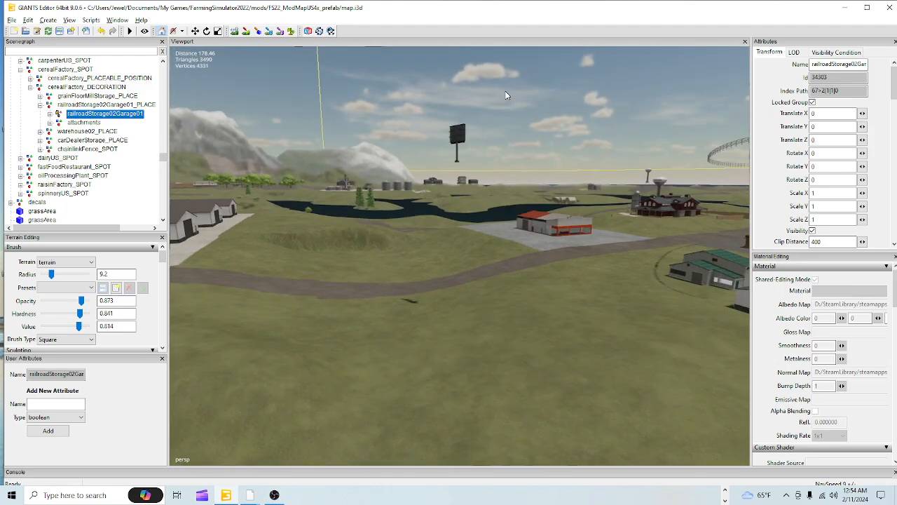
Survey the open grass between the white barns, the road and the lake for a free building site
alt+drag(465, 207, 396, 294)
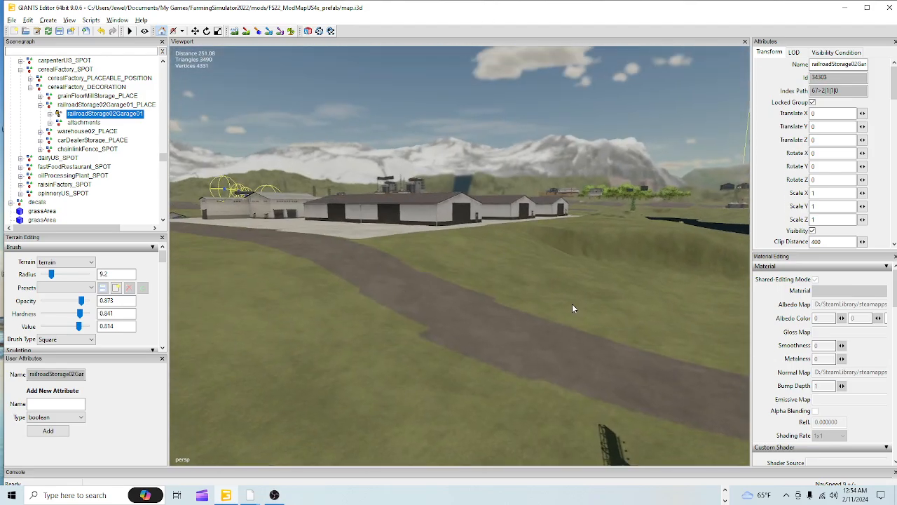
alt+drag(530, 350, 586, 356)
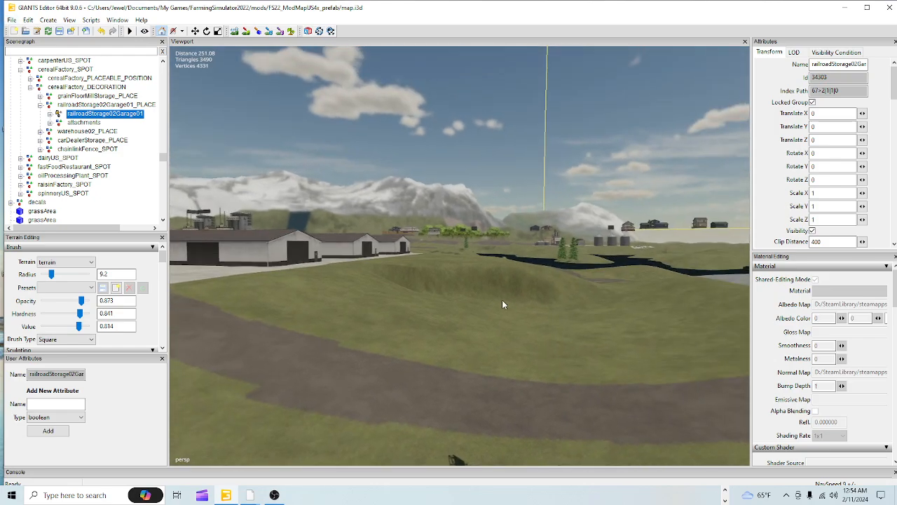
alt+drag(502, 301, 607, 98)
alt+drag(426, 439, 380, 264)
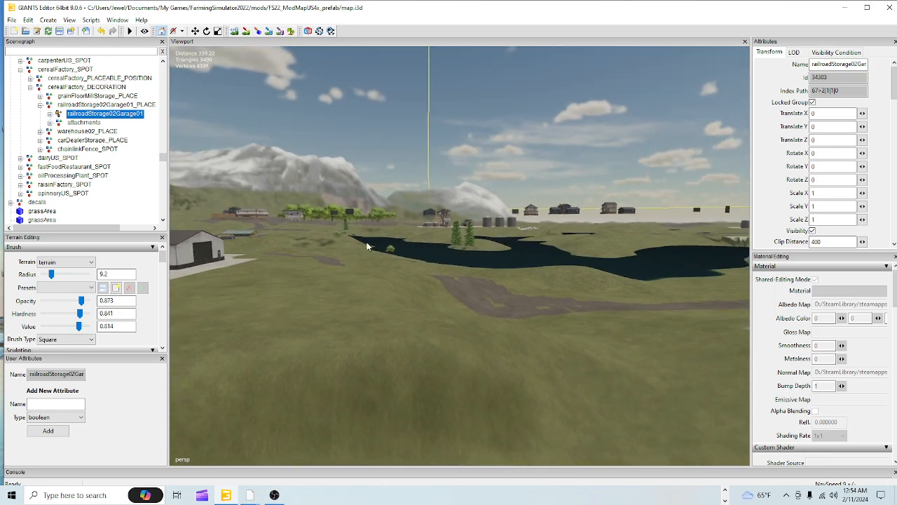
alt+right_drag(562, 223, 441, 394)
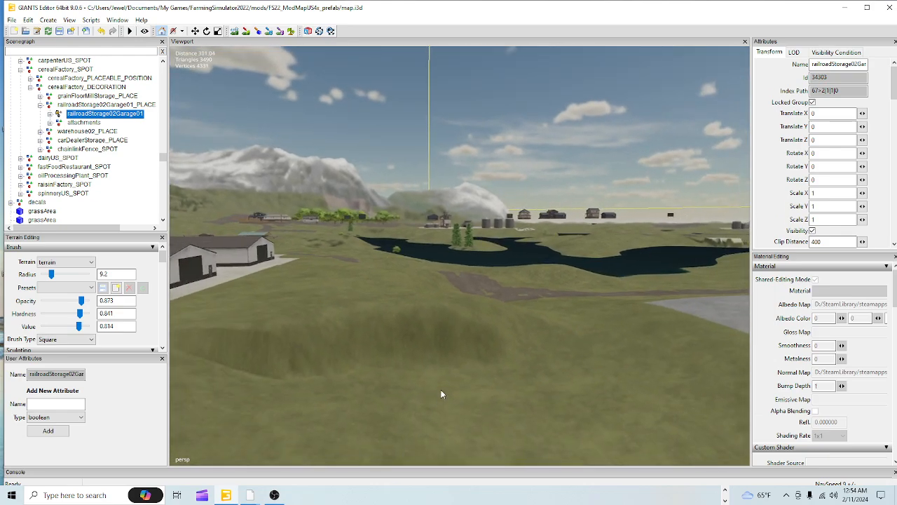
alt+right_drag(454, 323, 373, 393)
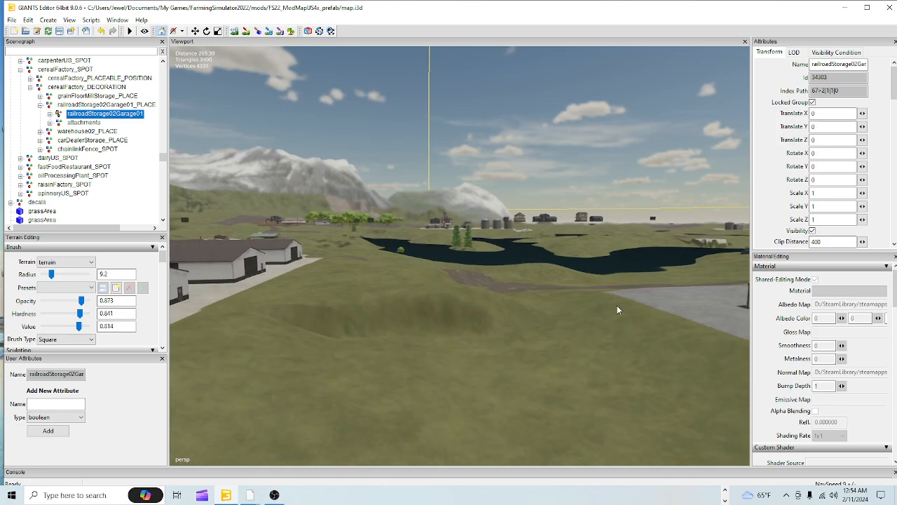
alt+drag(459, 321, 541, 376)
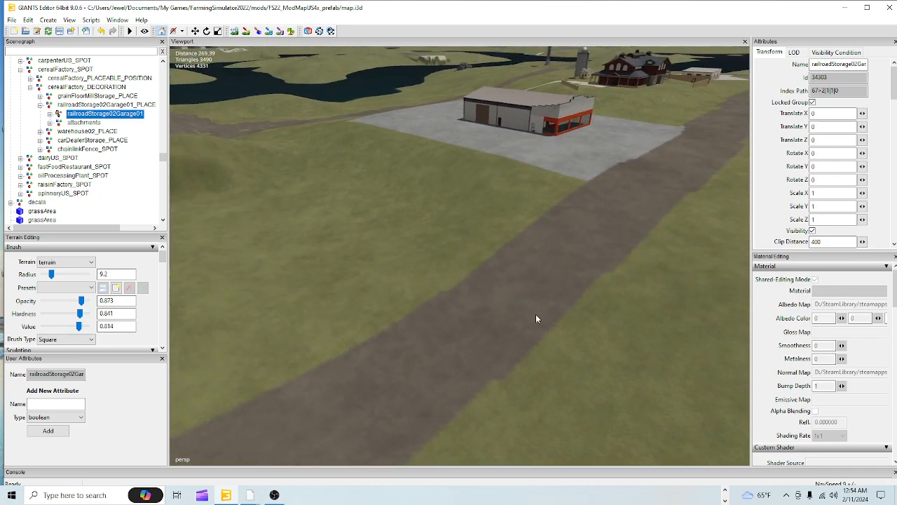
alt+drag(266, 93, 403, 209)
alt+drag(349, 237, 400, 200)
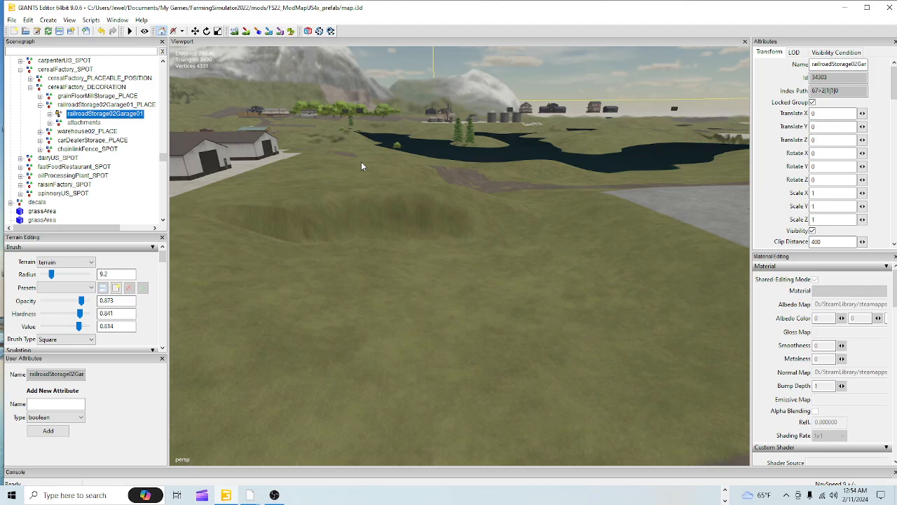
key(f)
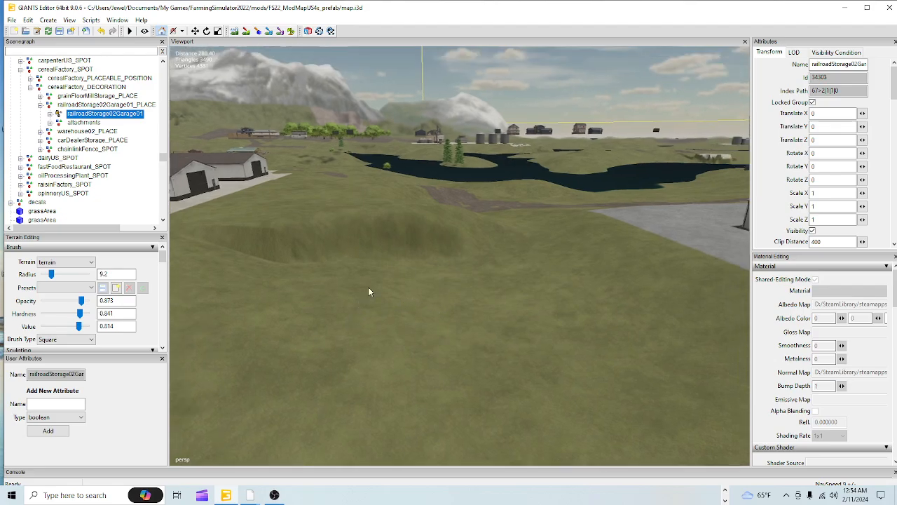
alt+drag(562, 299, 351, 299)
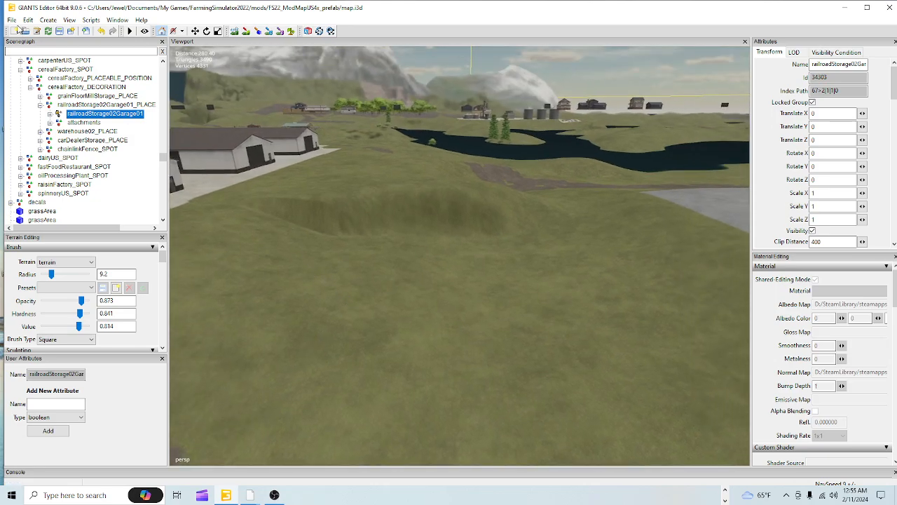
Start importing a 3D file and browse to the New Volume (D:) drive
click(11, 19)
click(77, 120)
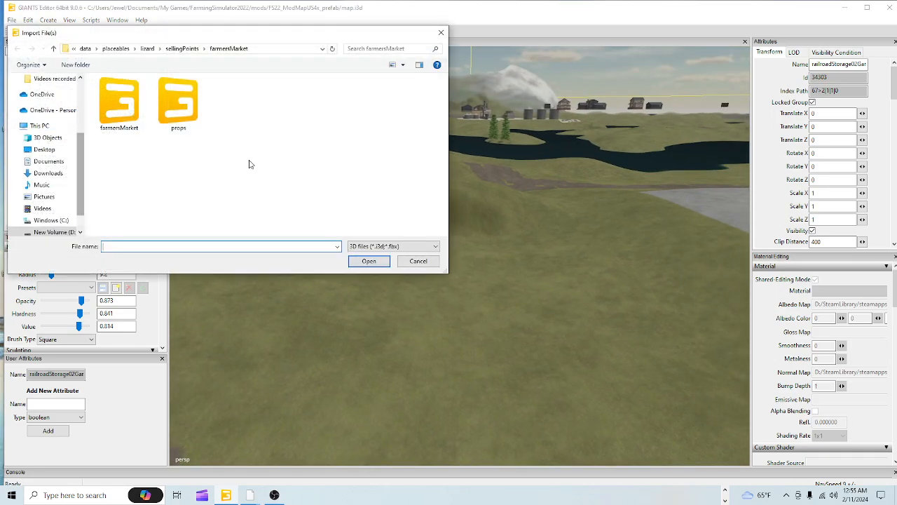
click(56, 232)
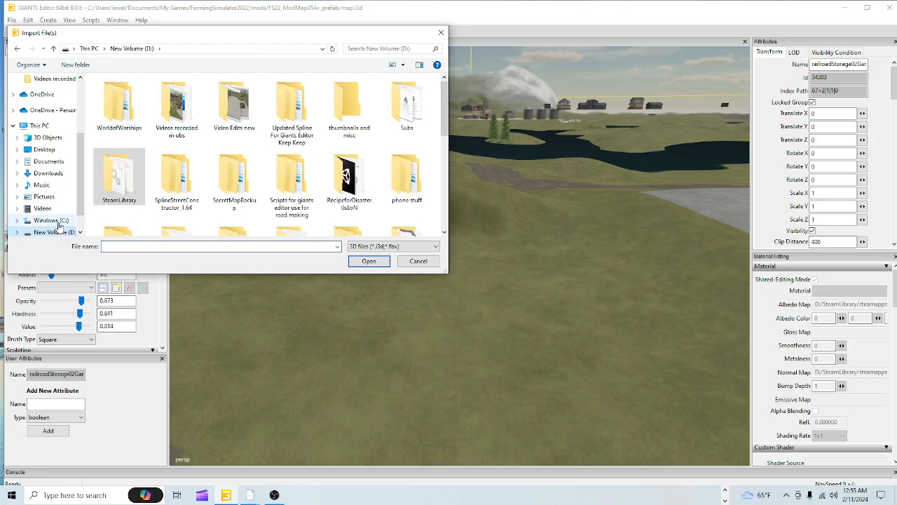
Browse the default Steam location on C:, under Program Files (x86), down to the Farming Simulator 19 data folder
click(58, 222)
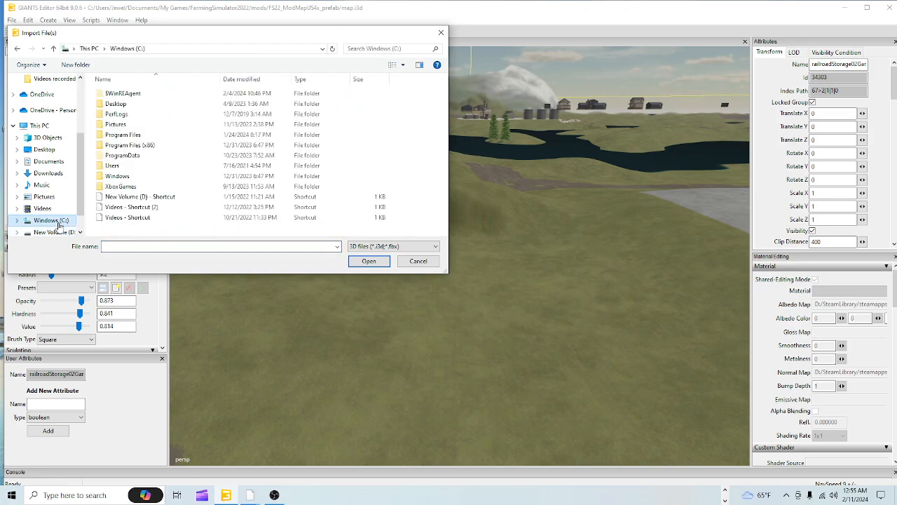
double_click(136, 146)
scroll(134, 157, down, 4)
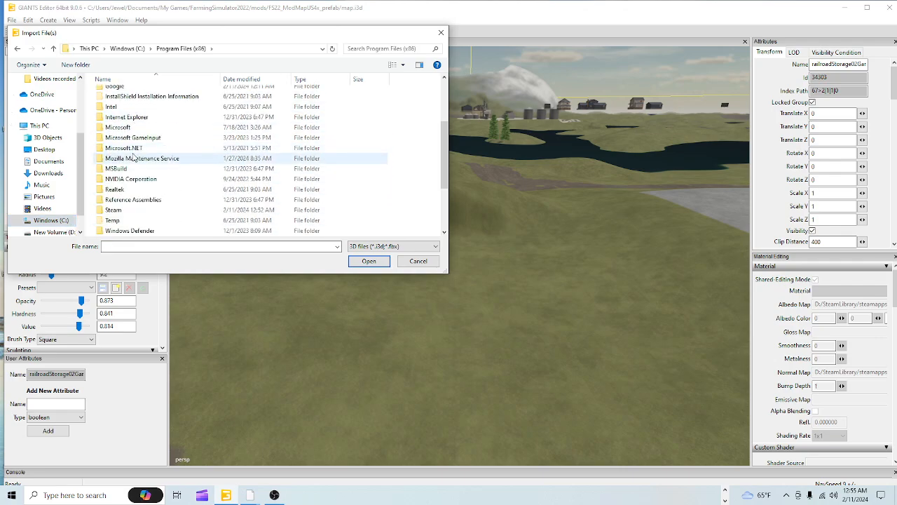
double_click(113, 210)
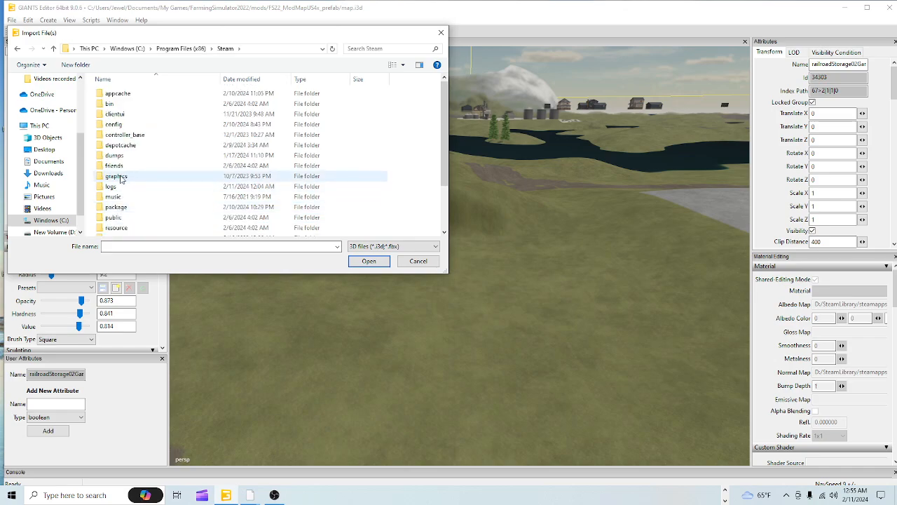
scroll(120, 180, down, 2)
double_click(116, 189)
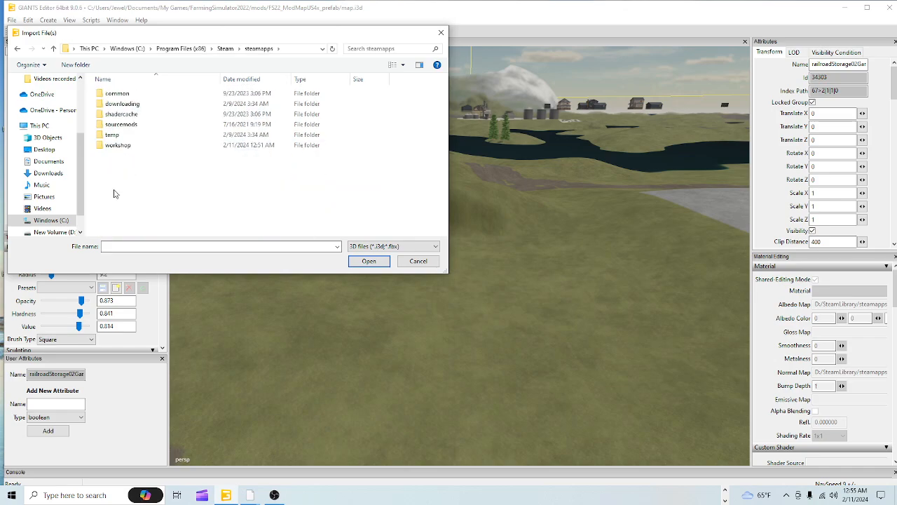
double_click(133, 93)
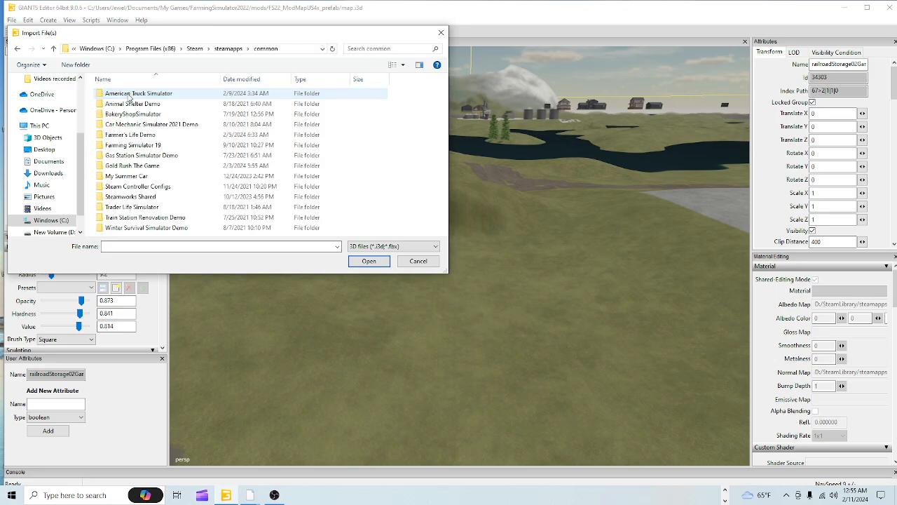
click(131, 145)
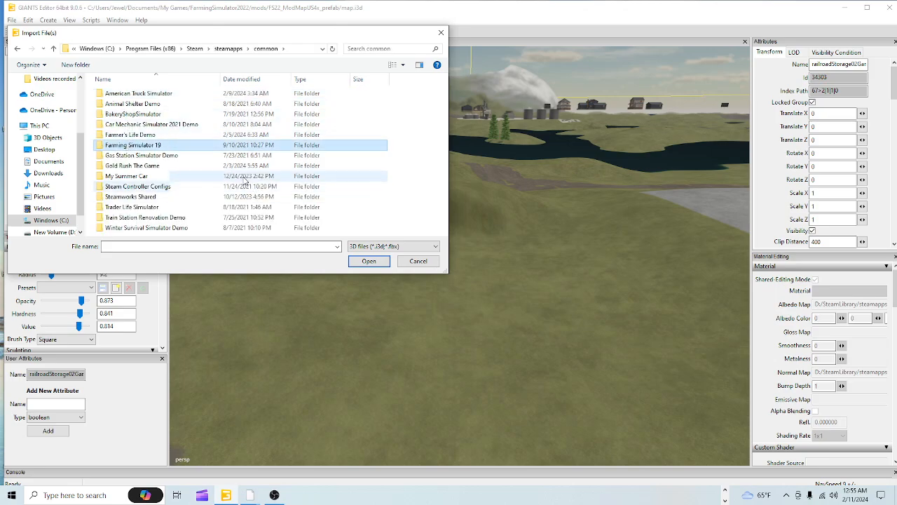
double_click(181, 148)
double_click(136, 94)
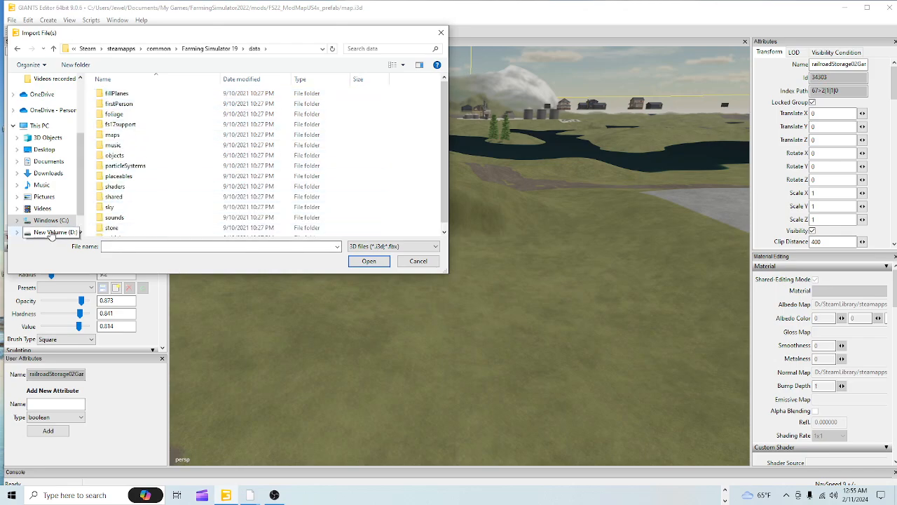
Browse on the D: drive to SteamLibrary, steamapps, common, Farming Simulator 22 and its data folder
click(50, 233)
double_click(119, 175)
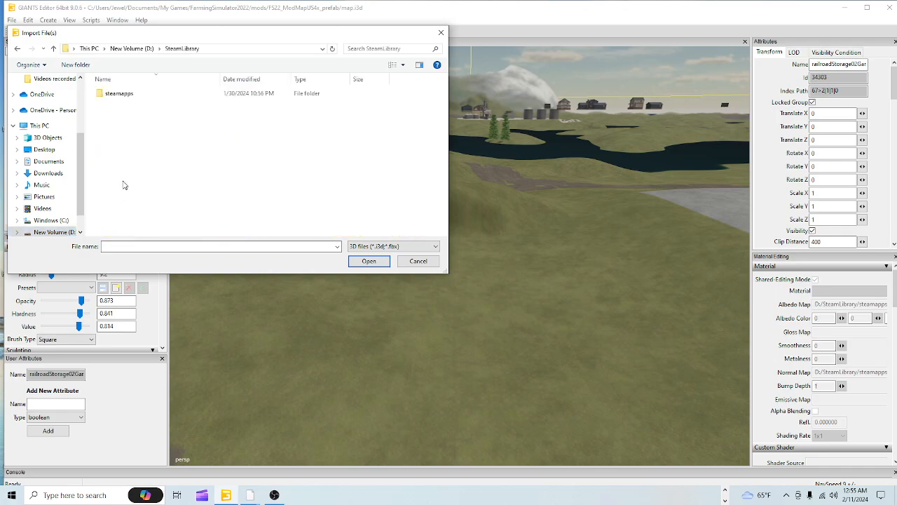
double_click(133, 96)
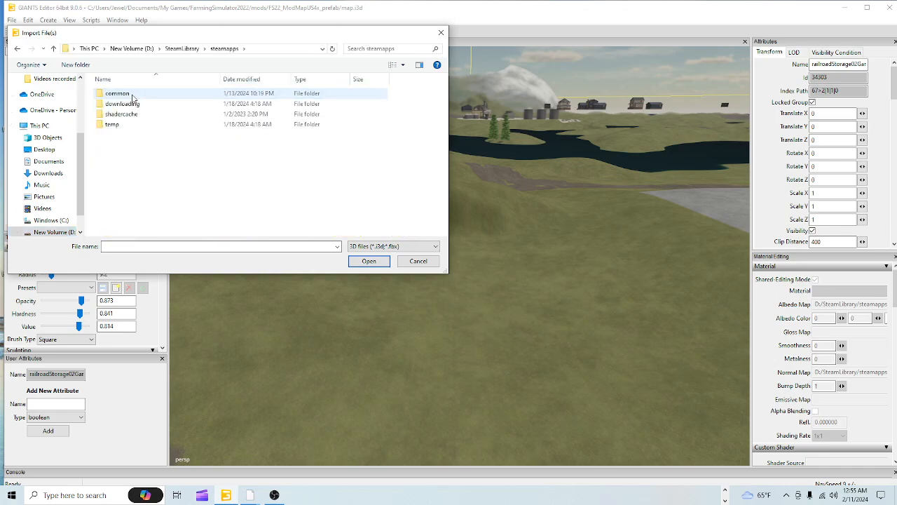
double_click(133, 95)
double_click(149, 166)
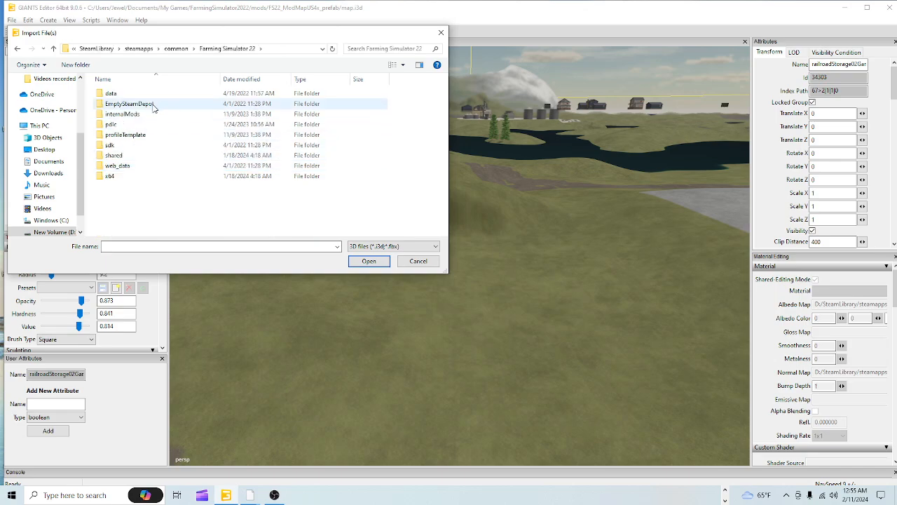
double_click(130, 103)
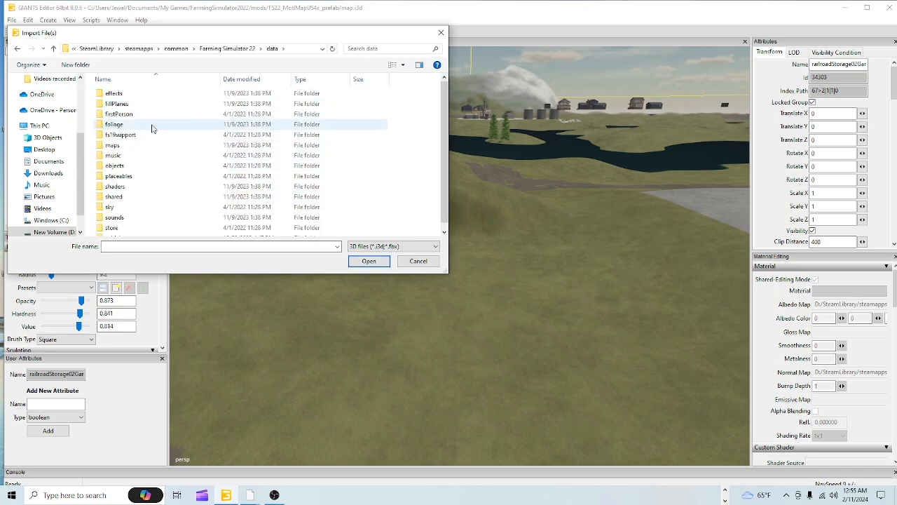
Import the farmersMarket file from the placeables, lizard, sellingPoints, farmersMarket folder
double_click(123, 176)
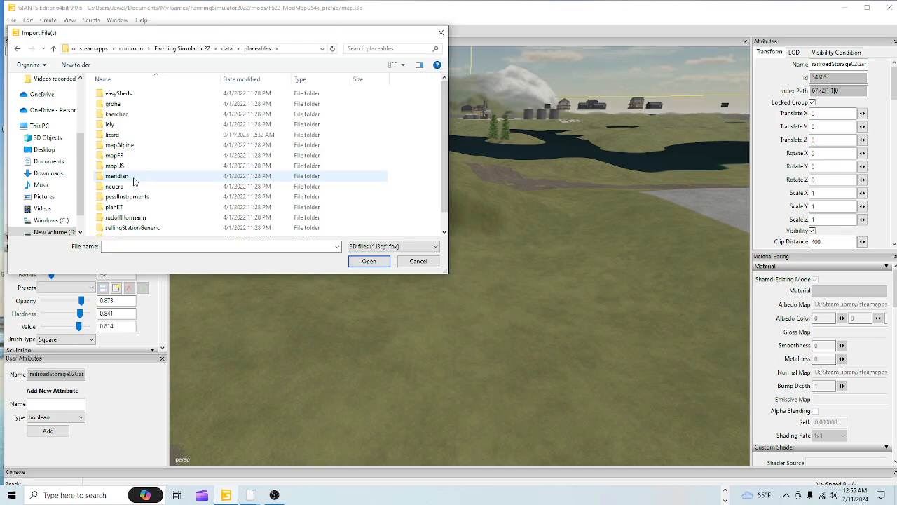
double_click(130, 134)
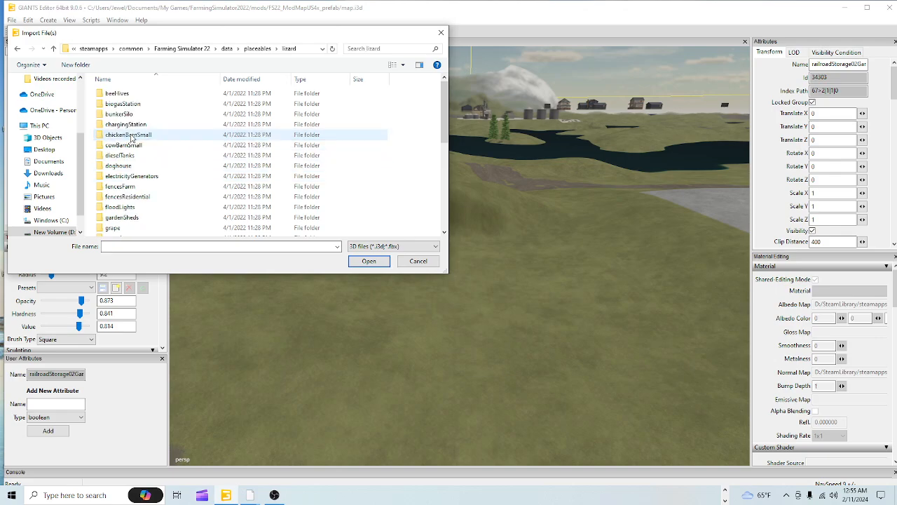
scroll(135, 147, down, 3)
scroll(130, 153, down, 2)
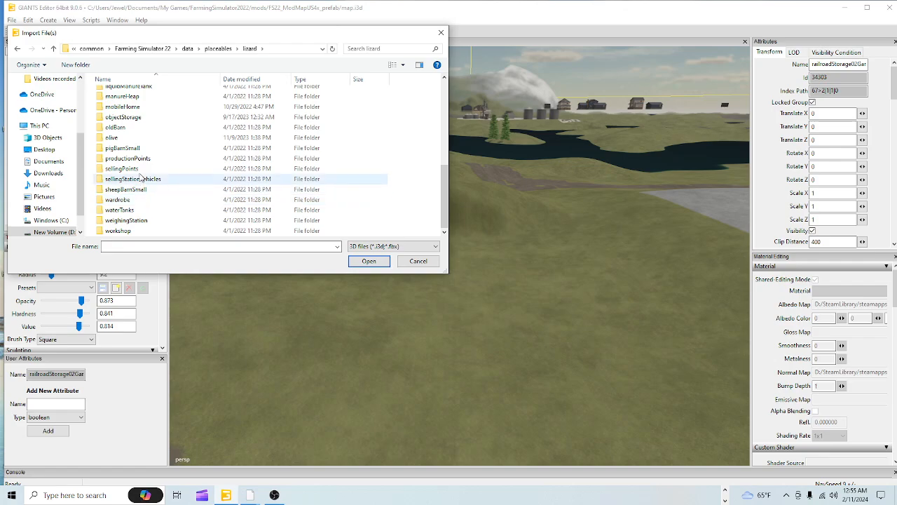
double_click(128, 169)
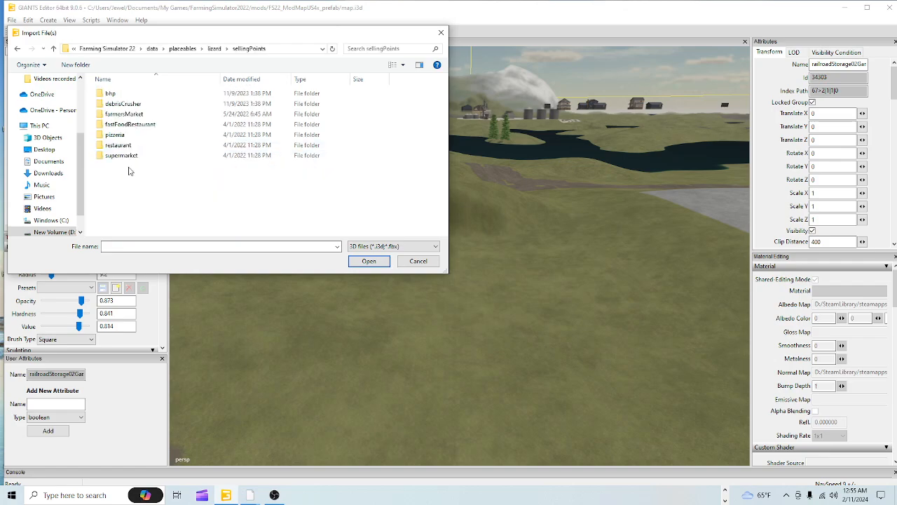
double_click(124, 114)
click(133, 121)
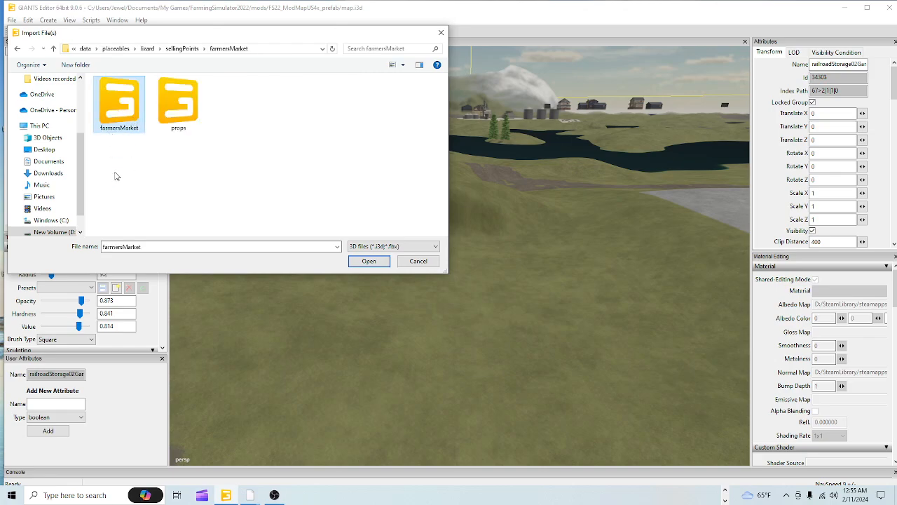
click(379, 261)
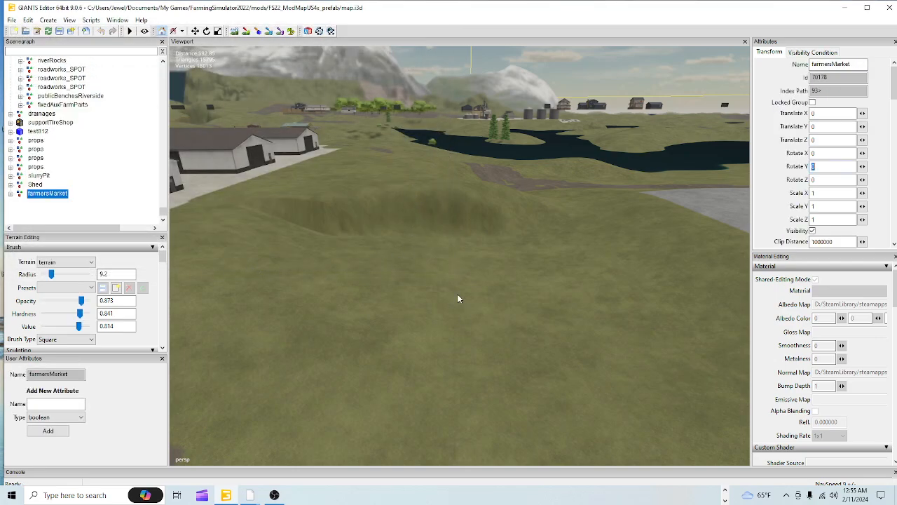
Place the imported farmersMarket on the open grass at about X 505, Y 52, Z -221 and inspect it up close
key(ctrl+shift+space)
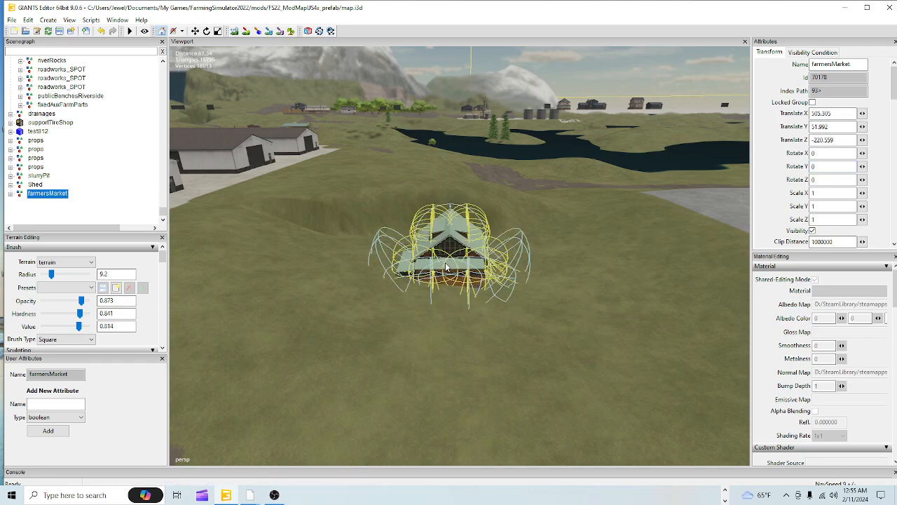
click(447, 267)
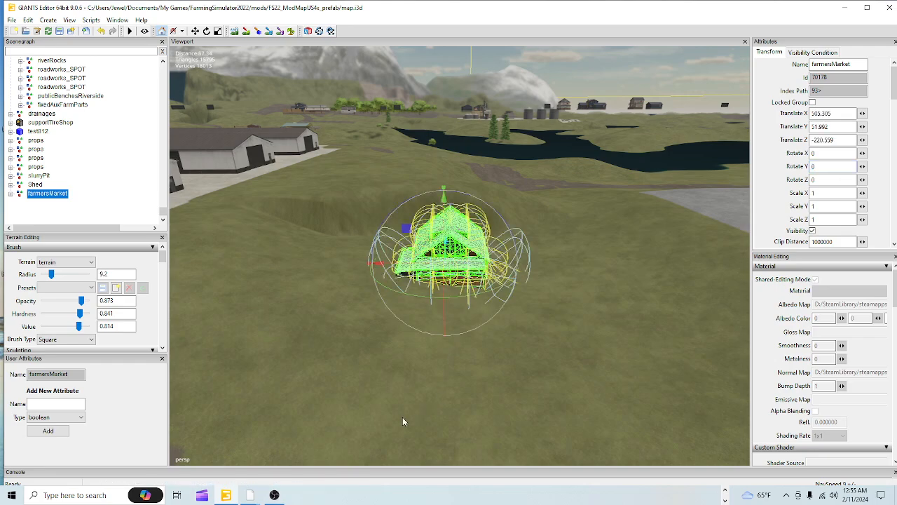
scroll(500, 261, up, 3)
scroll(499, 260, up, 6)
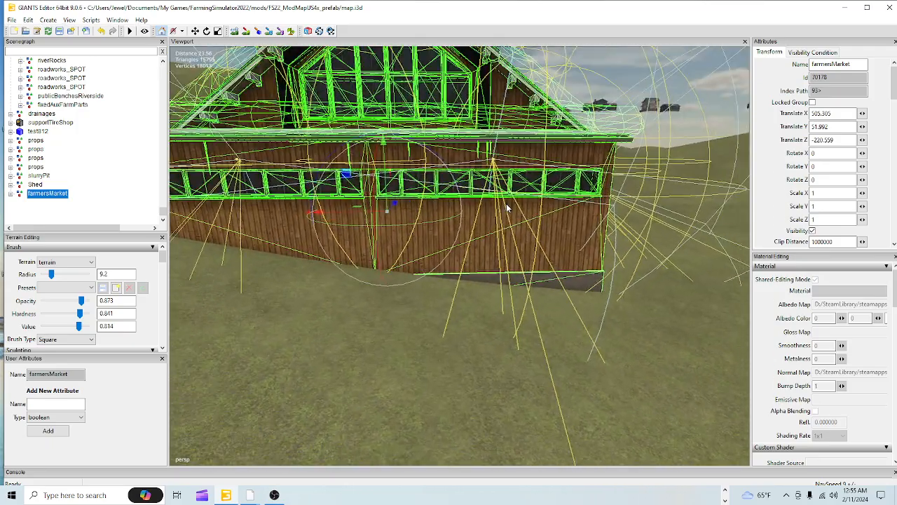
scroll(490, 252, down, 4)
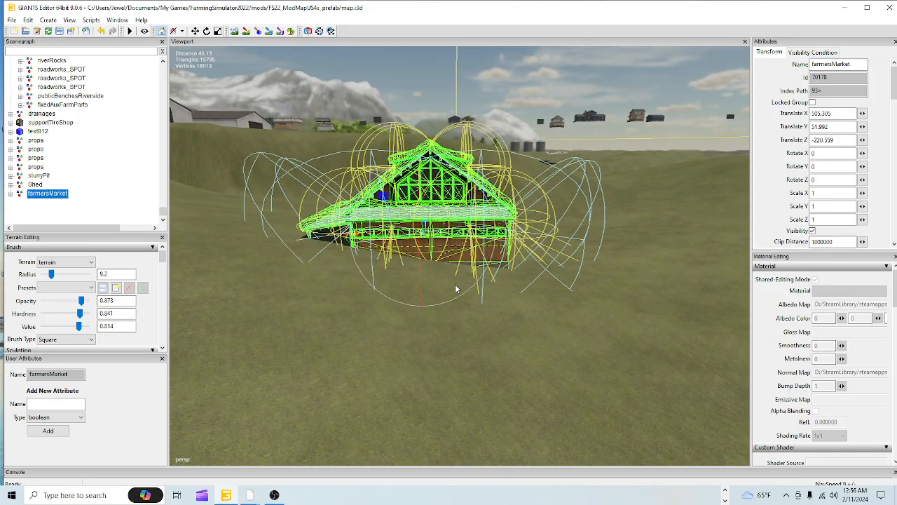
Turn the farmersMarket to Rotate X -180, Y 0, Z -180 and move it toward the dirt road at about X 509, Z -258
drag(435, 249, 570, 226)
scroll(489, 328, down, 5)
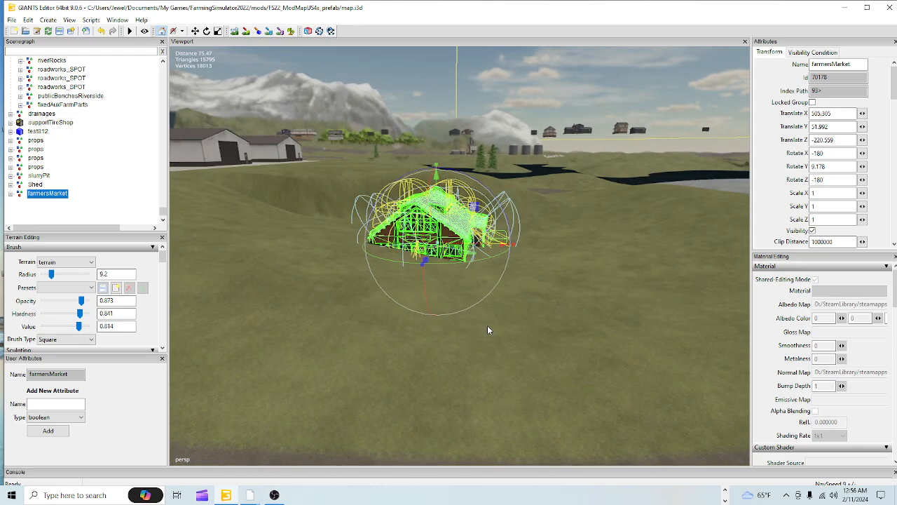
alt+drag(487, 326, 560, 225)
scroll(421, 297, down, 3)
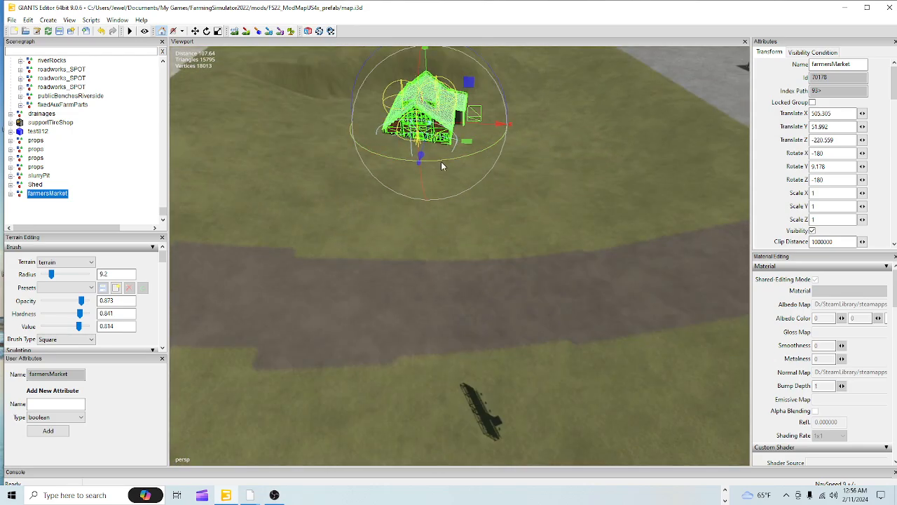
drag(441, 165, 442, 246)
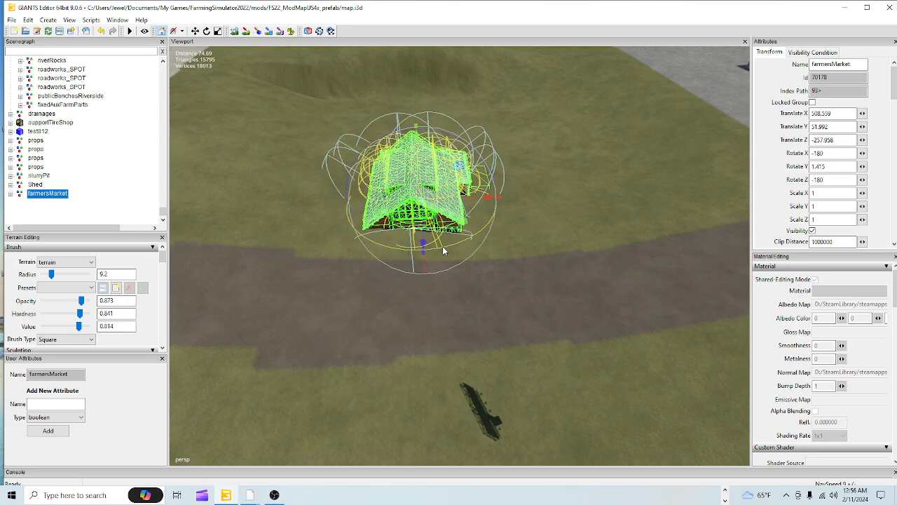
drag(832, 166, 598, 233)
text(0)
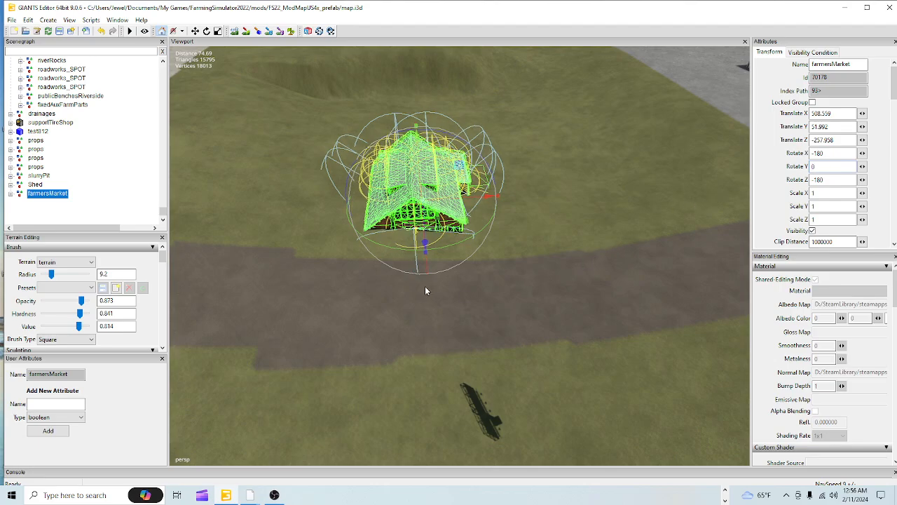
Examine the farmersMarket's orientation and its spacing from the dirt road and the surrounding terrain
alt+drag(425, 286, 391, 293)
scroll(391, 293, up, 5)
alt+drag(493, 168, 729, 106)
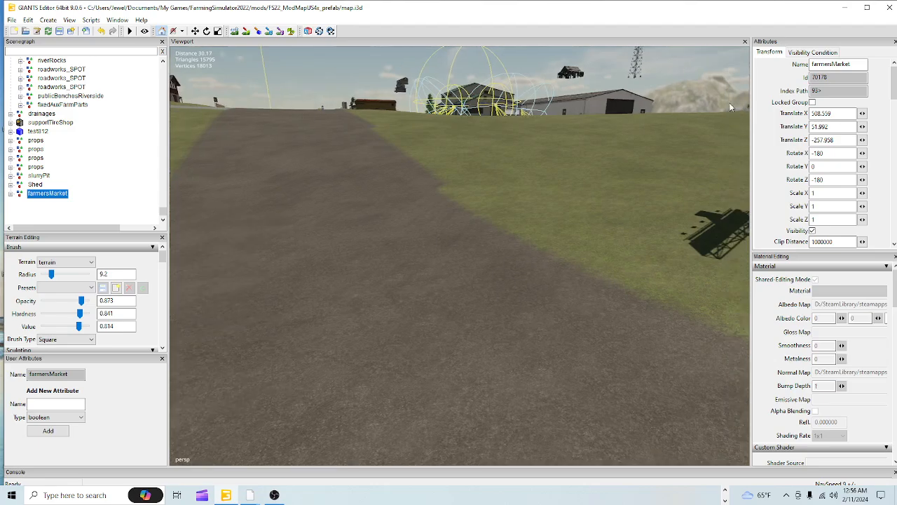
scroll(350, 328, down, 5)
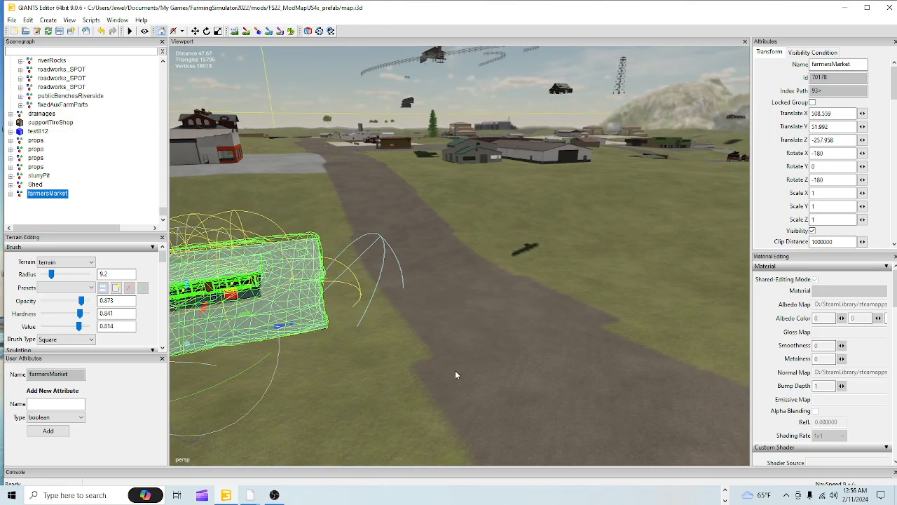
alt+drag(485, 386, 386, 424)
scroll(386, 424, down, 1)
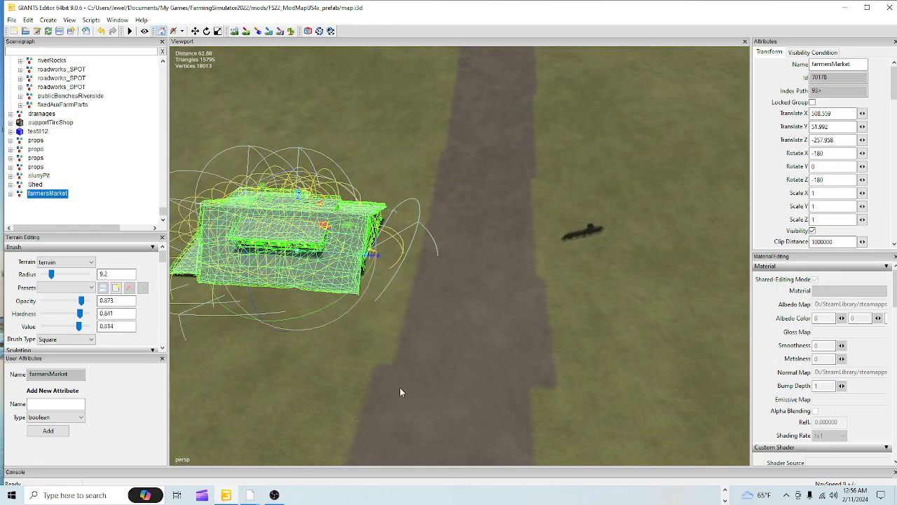
alt+drag(430, 284, 422, 333)
scroll(421, 332, up, 3)
alt+drag(593, 185, 432, 236)
scroll(432, 235, up, 2)
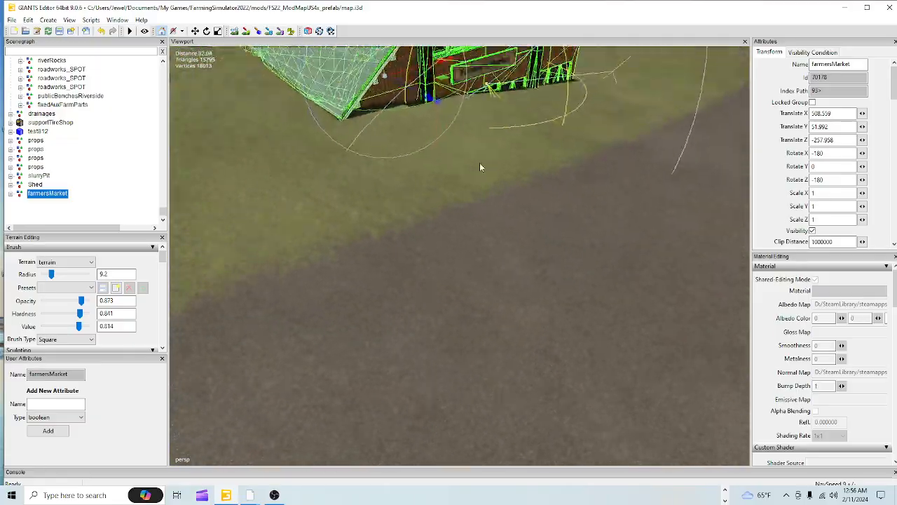
alt+drag(511, 196, 492, 243)
scroll(498, 143, up, 4)
scroll(493, 244, down, 4)
scroll(492, 243, down, 4)
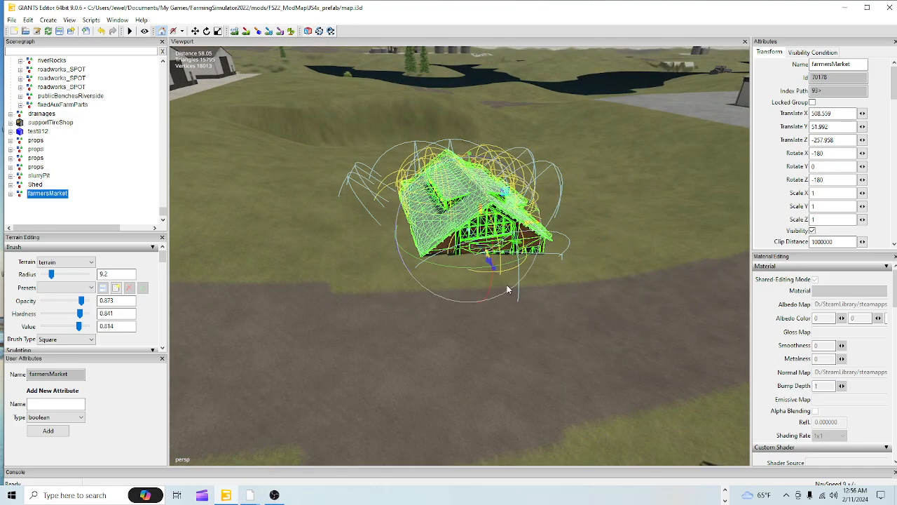
alt+drag(509, 293, 546, 273)
scroll(476, 283, down, 2)
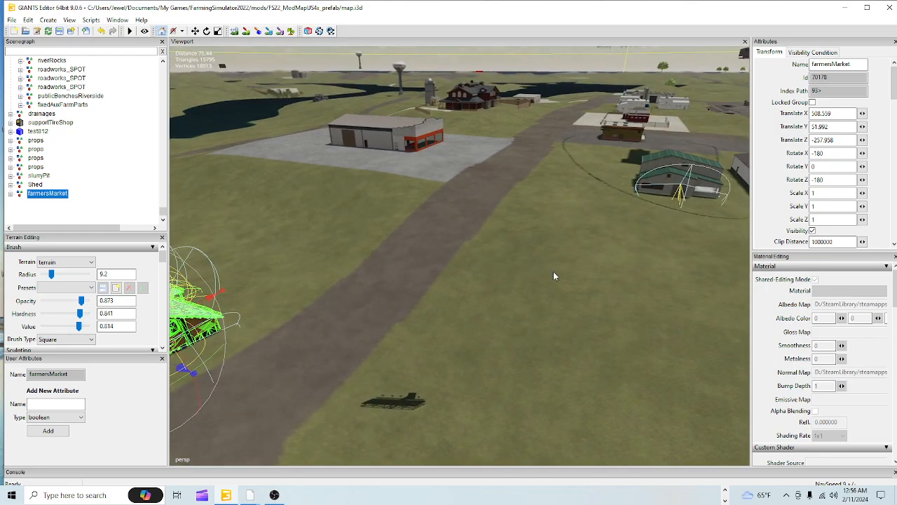
Move the farmersMarket back from the road to about Z -242 and raise it to about Y 58
alt+drag(493, 367, 406, 356)
drag(432, 313, 379, 257)
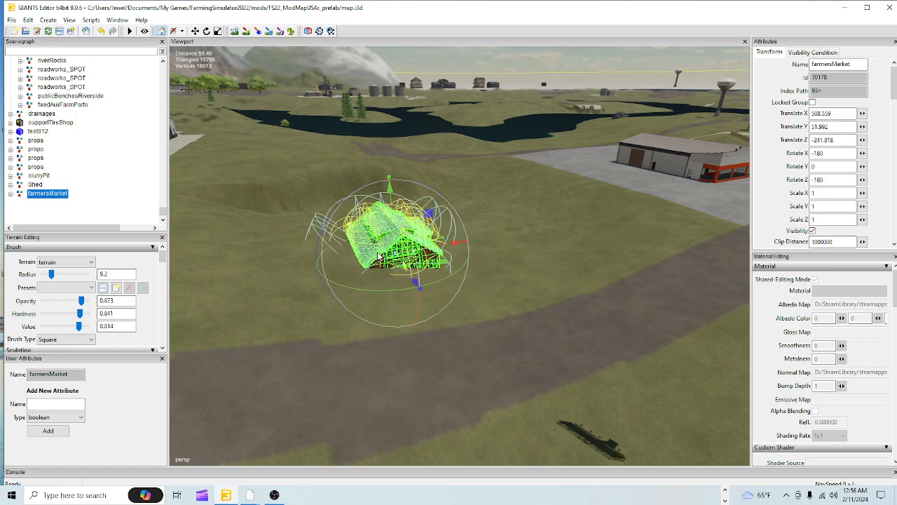
drag(390, 221, 399, 187)
Inspect the raised farmersMarket's base, walls and side porch against the ground
alt+drag(429, 361, 447, 332)
alt+right_drag(447, 333, 321, 466)
alt+right_drag(416, 359, 498, 282)
alt+drag(498, 282, 429, 232)
alt+drag(576, 279, 510, 274)
alt+right_drag(510, 274, 556, 186)
alt+drag(556, 186, 538, 245)
scroll(539, 245, down, 3)
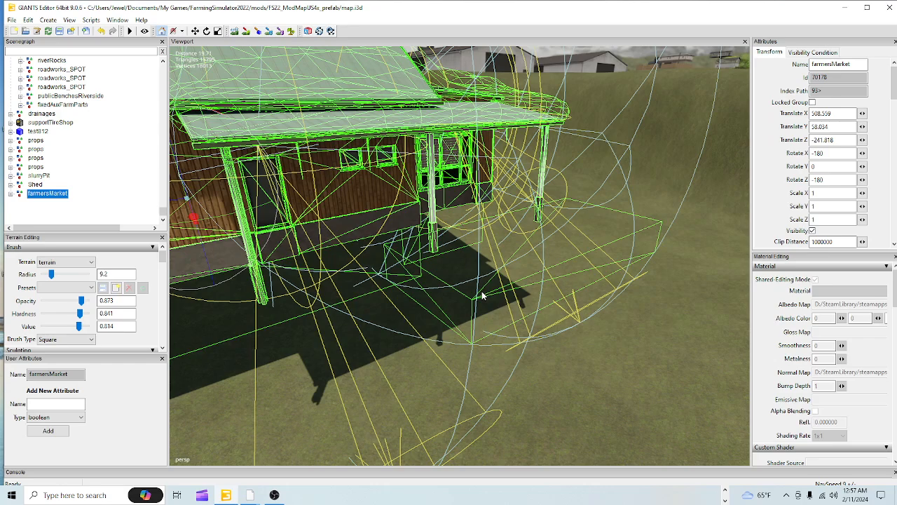
Expand the farmersMarket group and examine the front facade's sign and the lettering on the entrance doors up close
click(10, 200)
click(9, 194)
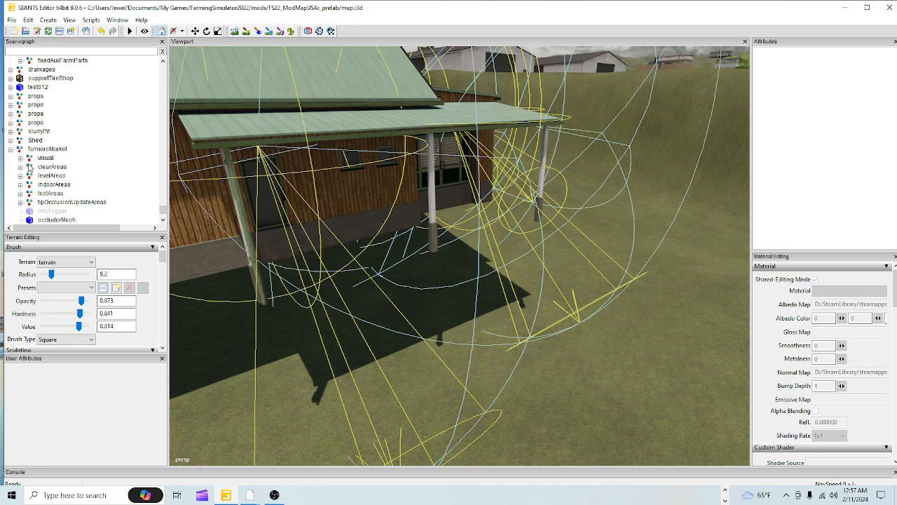
alt+drag(252, 247, 446, 159)
alt+right_drag(446, 160, 268, 334)
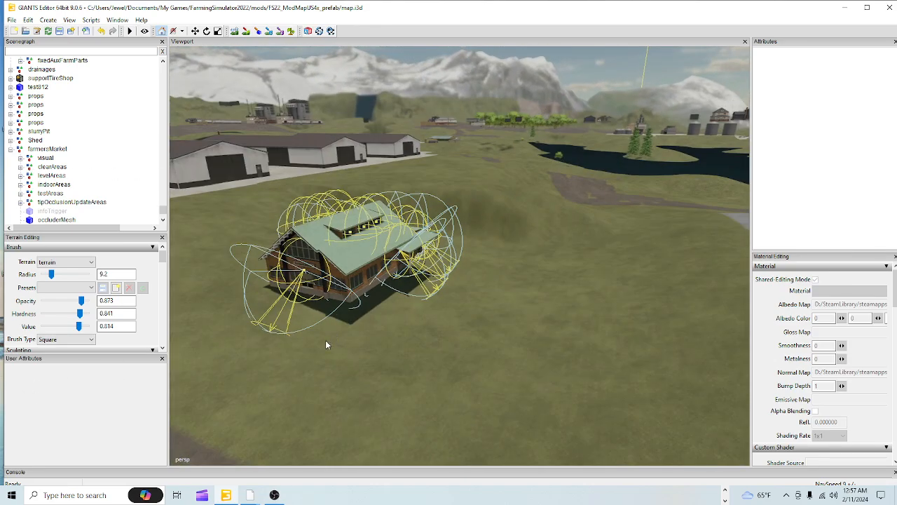
alt+drag(325, 340, 306, 280)
alt+right_drag(306, 279, 398, 295)
alt+drag(399, 295, 401, 257)
alt+right_drag(401, 256, 509, 171)
alt+drag(351, 232, 480, 228)
alt+right_drag(479, 228, 333, 237)
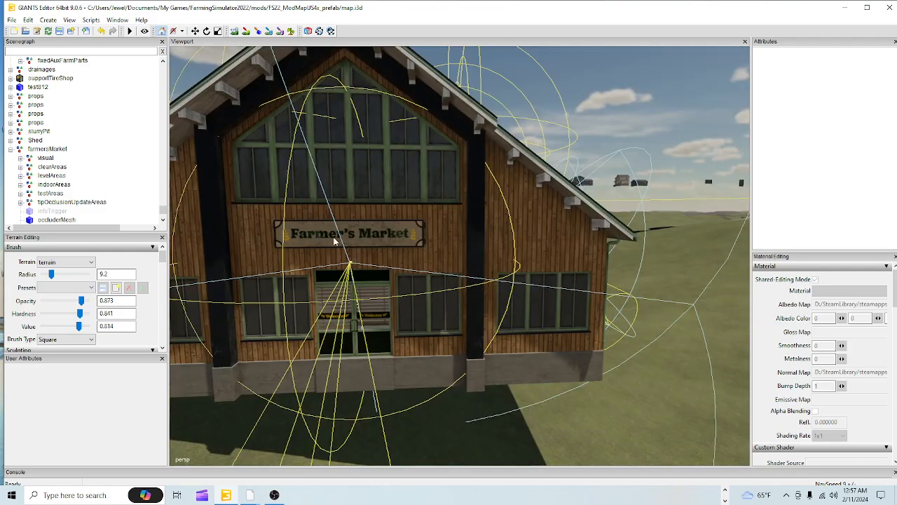
alt+drag(452, 268, 368, 308)
alt+right_drag(368, 308, 420, 250)
alt+drag(420, 251, 426, 235)
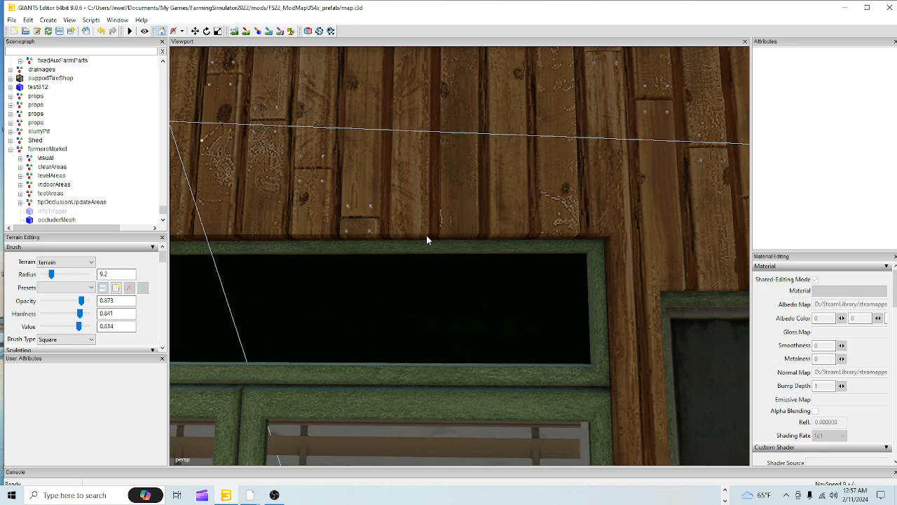
alt+right_drag(426, 234, 397, 276)
alt+drag(396, 280, 394, 297)
alt+right_drag(393, 298, 413, 262)
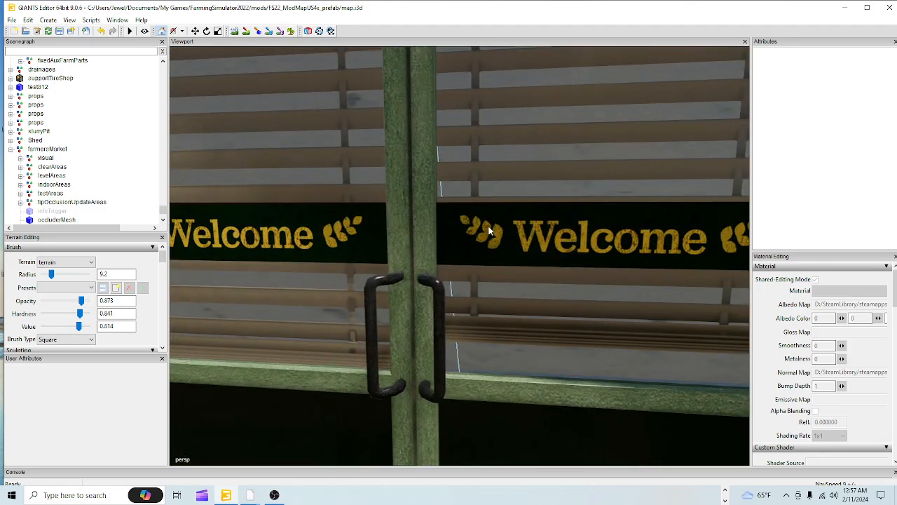
alt+drag(530, 234, 506, 242)
alt+right_drag(524, 211, 441, 127)
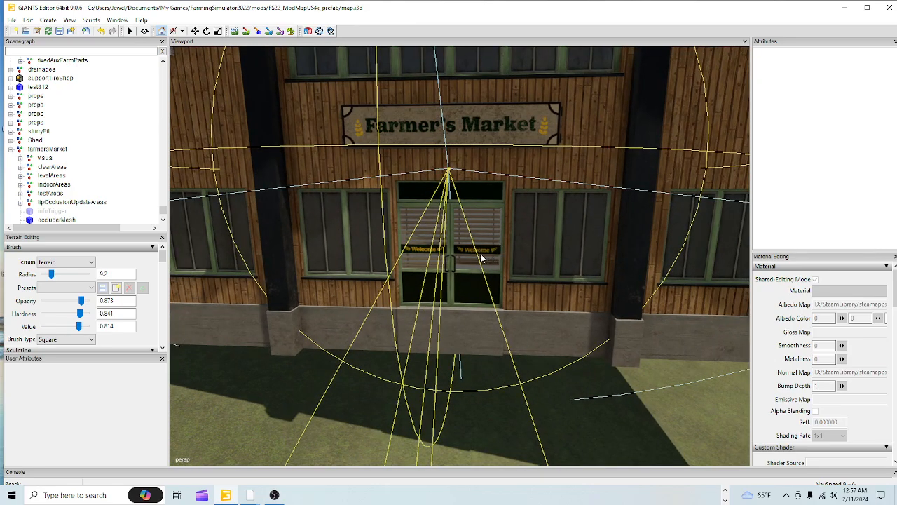
Delete the decals group from the interior group of farmersMarket_vis, under visual and LOD0
click(21, 158)
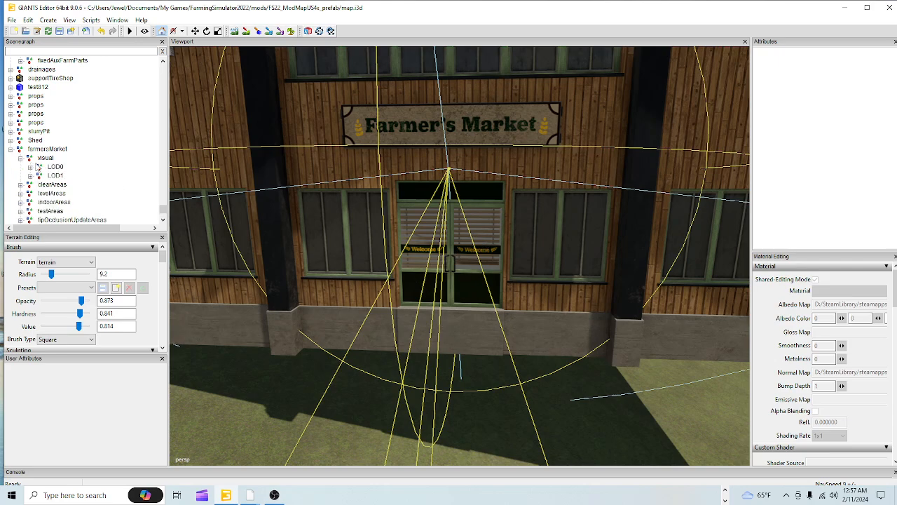
click(31, 167)
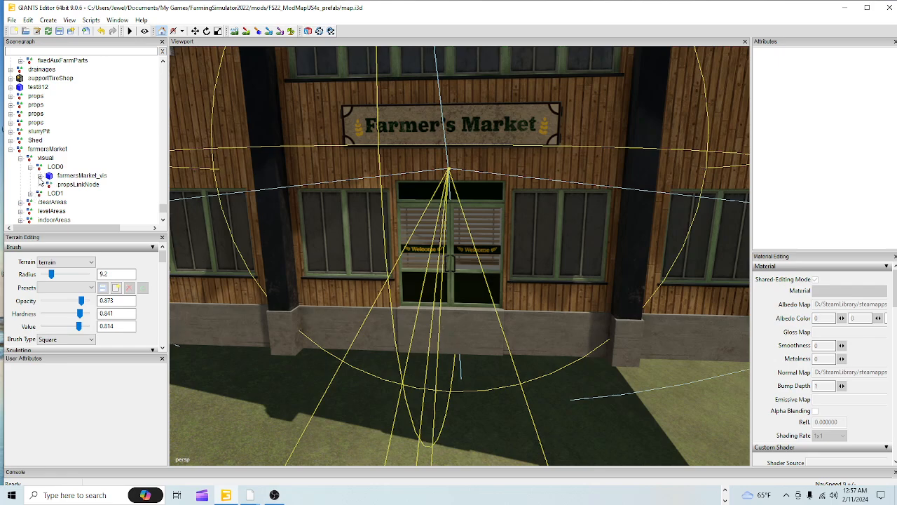
click(40, 176)
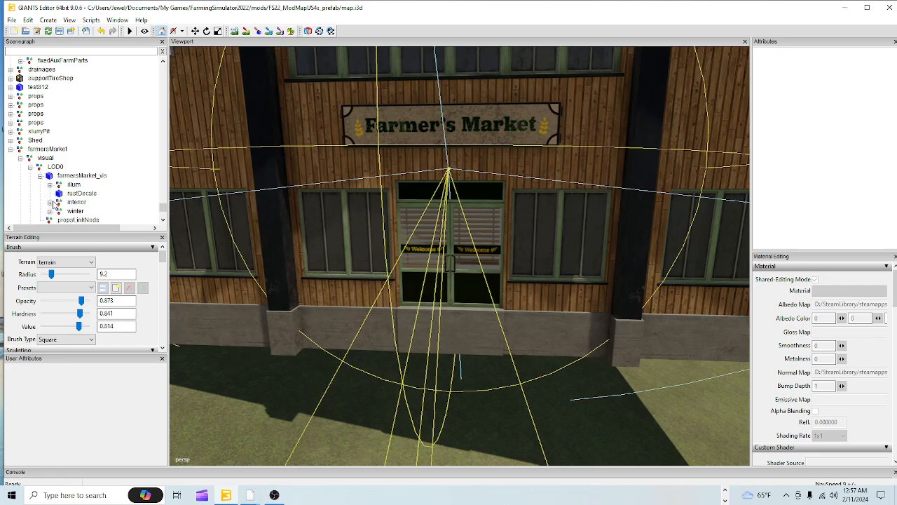
scroll(55, 202, down, 3)
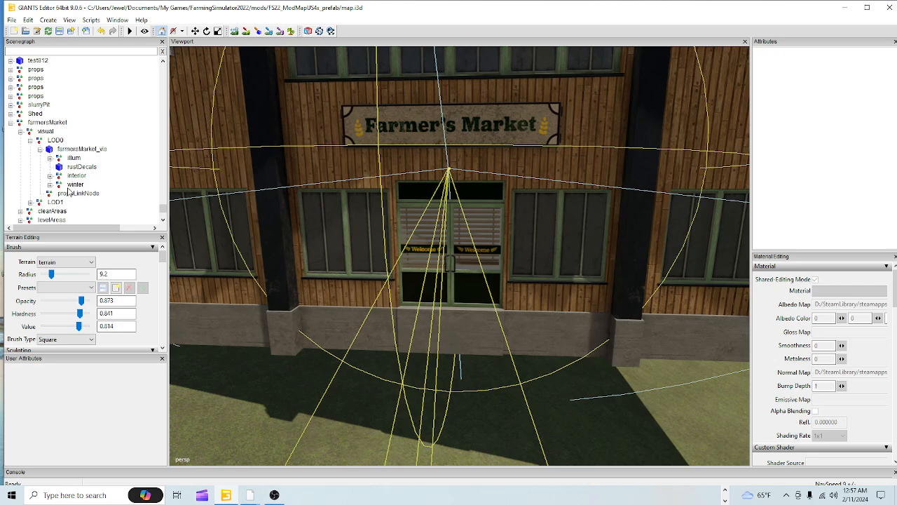
click(49, 176)
scroll(98, 173, down, 3)
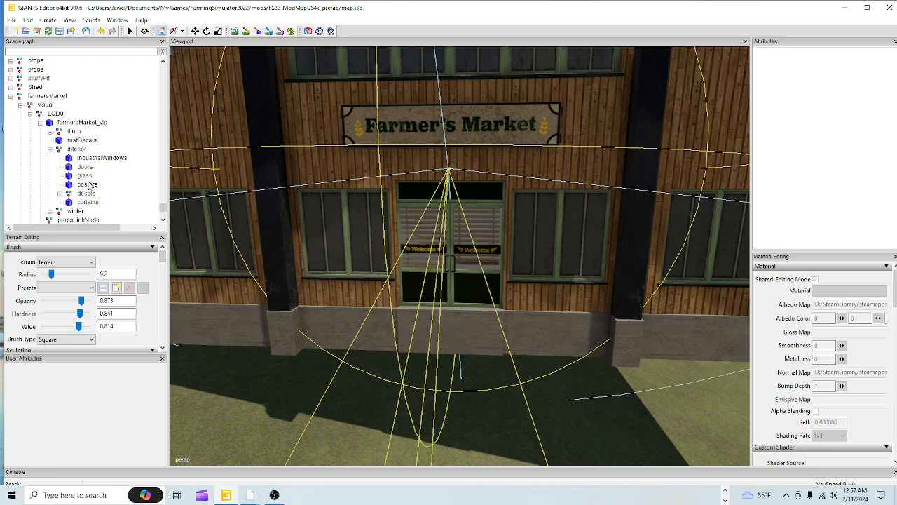
click(88, 188)
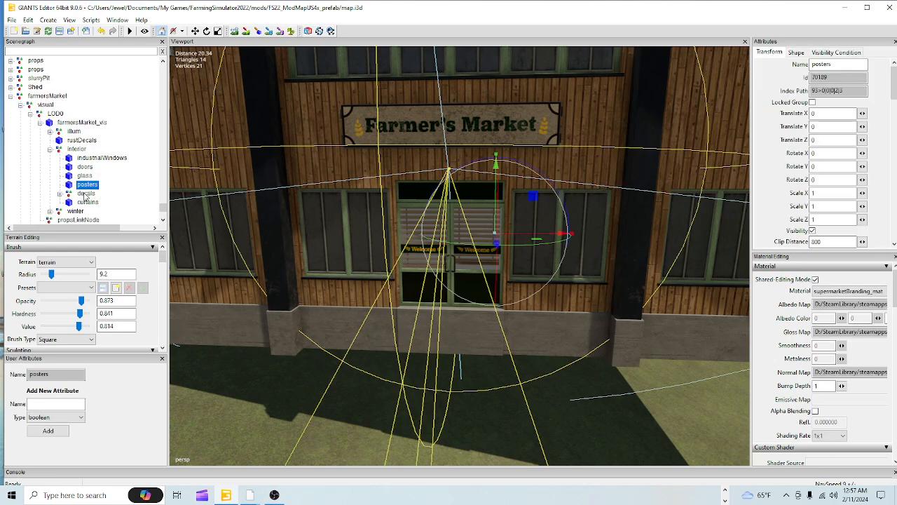
click(86, 194)
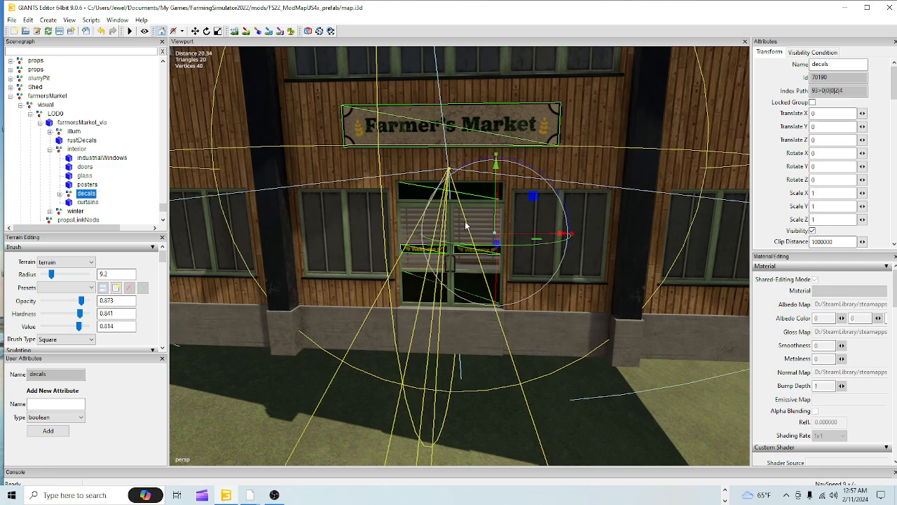
key(Delete)
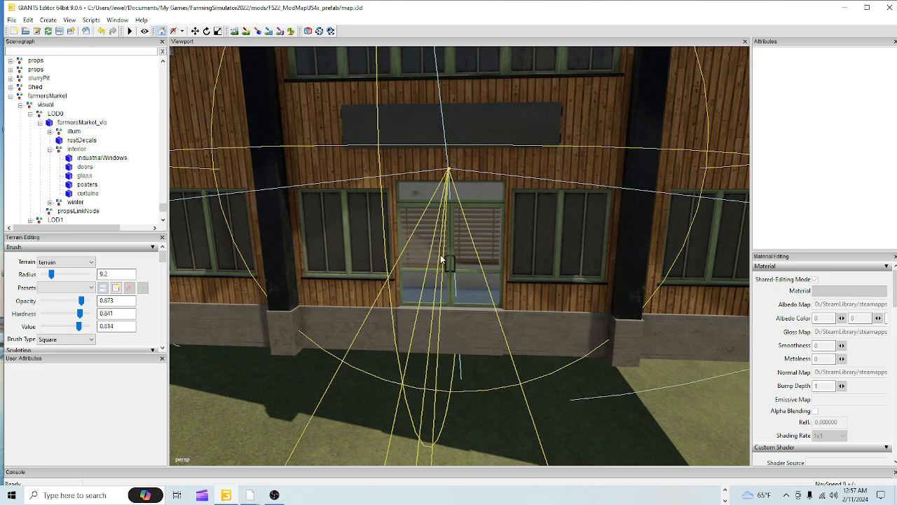
scroll(483, 249, up, 6)
scroll(483, 249, down, 8)
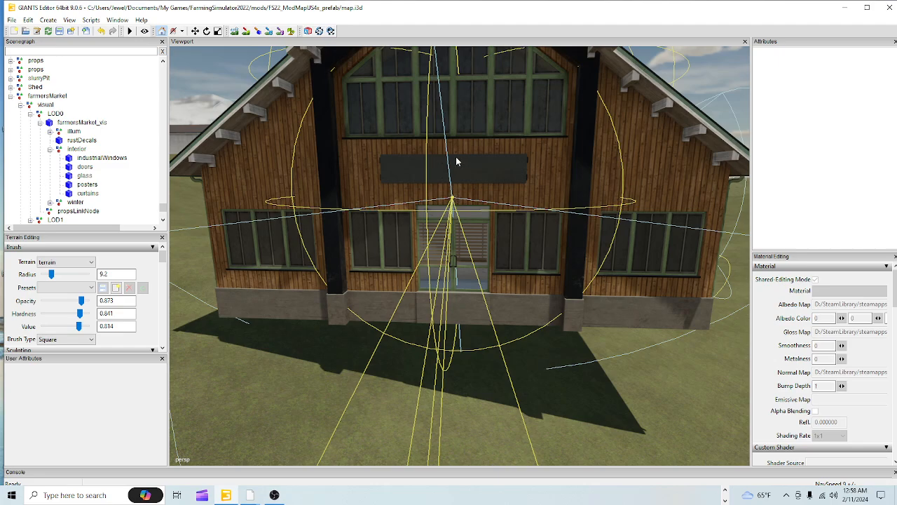
Locate the posters object on the building's side wall and delete it from the interior group
click(86, 186)
alt+drag(315, 204, 359, 223)
scroll(304, 237, up, 3)
scroll(342, 175, up, 3)
scroll(321, 208, down, 3)
scroll(359, 224, down, 1)
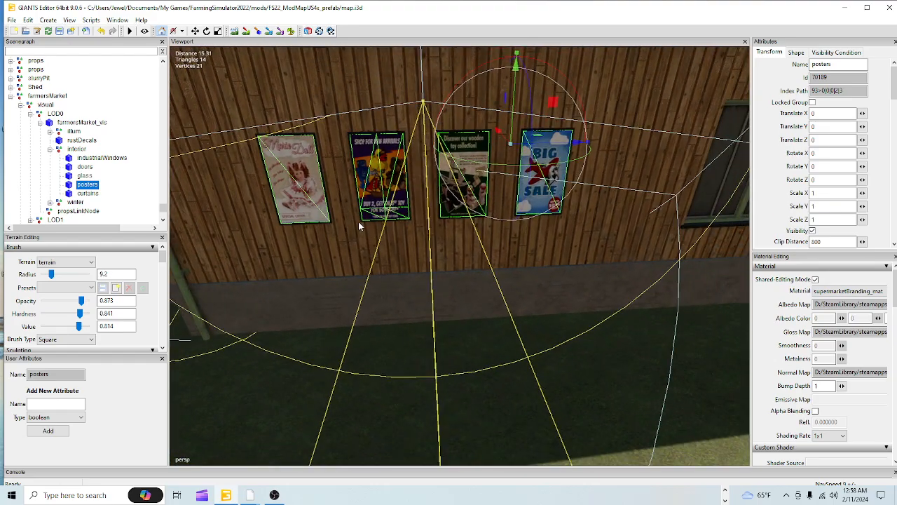
key(Delete)
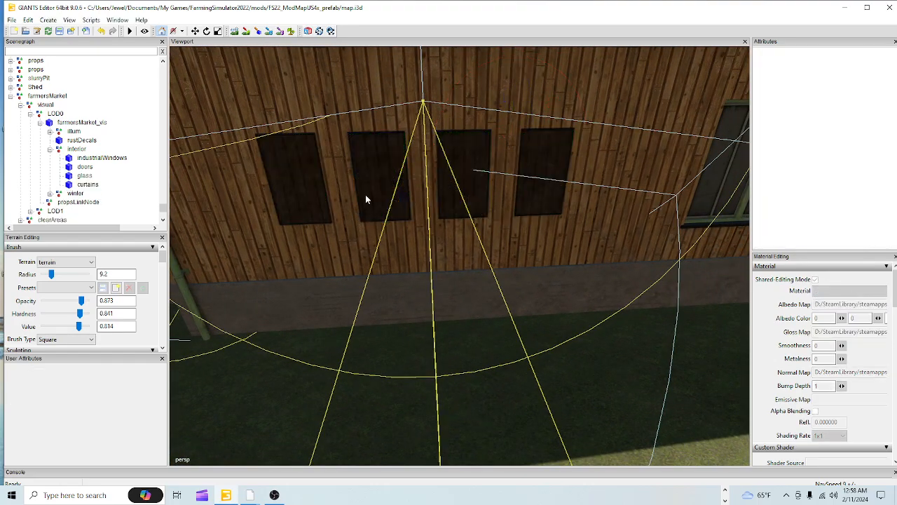
Inspect the poster frames and the rest of the side wall from close up and from farther away
scroll(378, 211, up, 8)
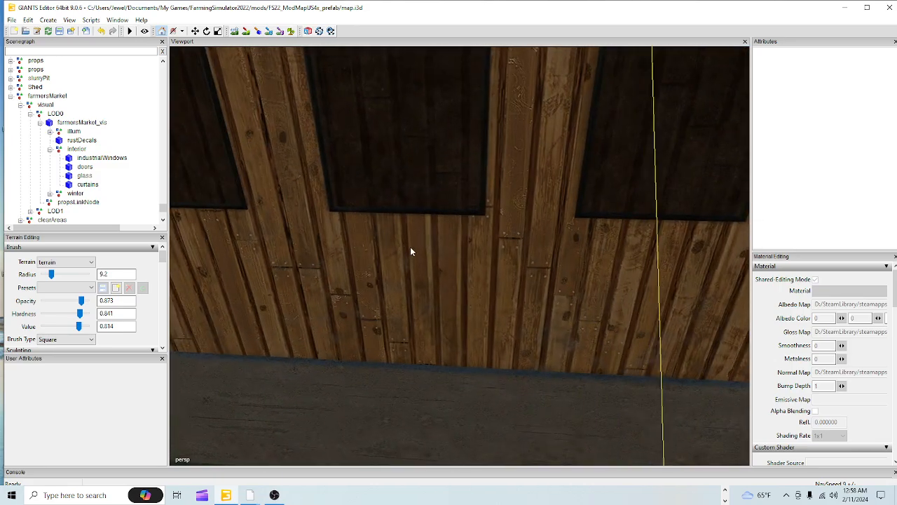
scroll(392, 246, down, 2)
scroll(390, 242, up, 4)
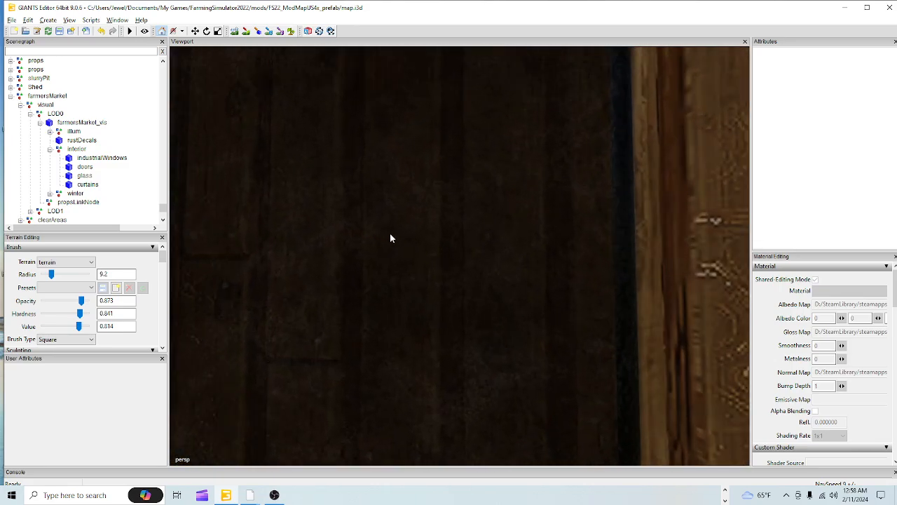
scroll(362, 223, down, 3)
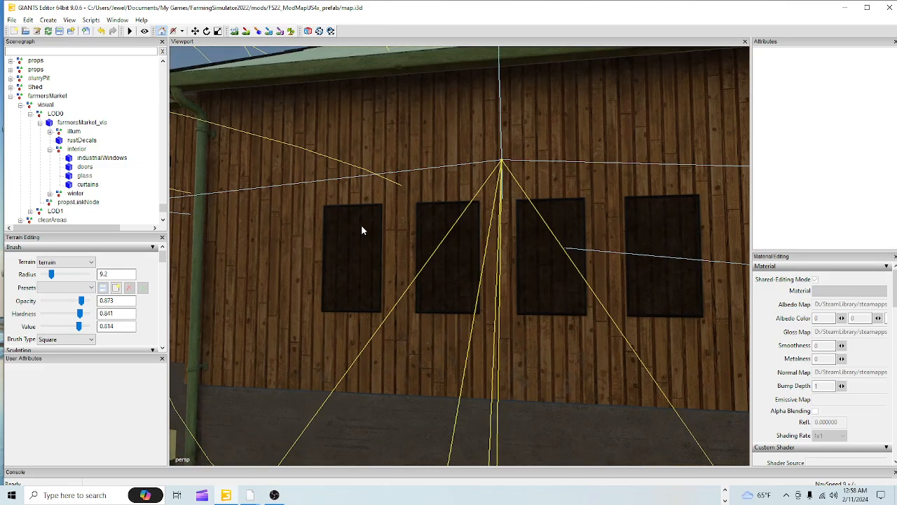
middle_drag(361, 224, 488, 247)
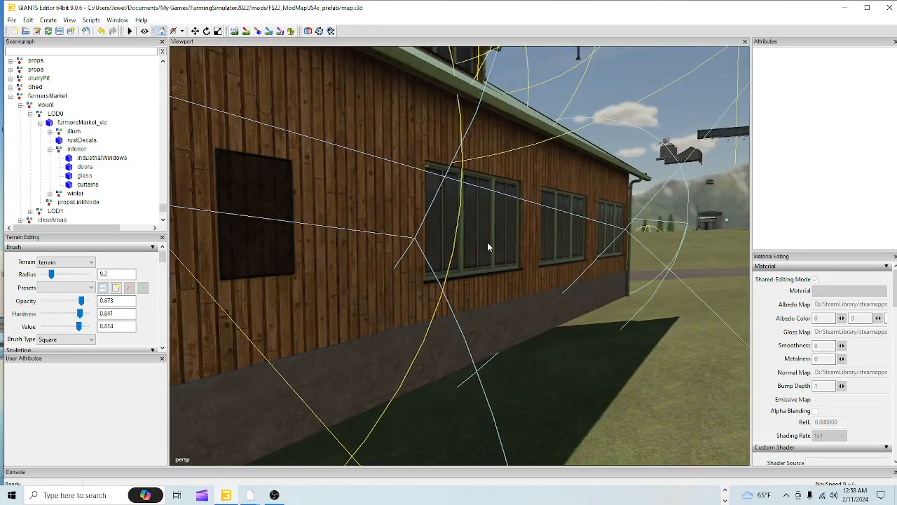
alt+drag(488, 243, 457, 236)
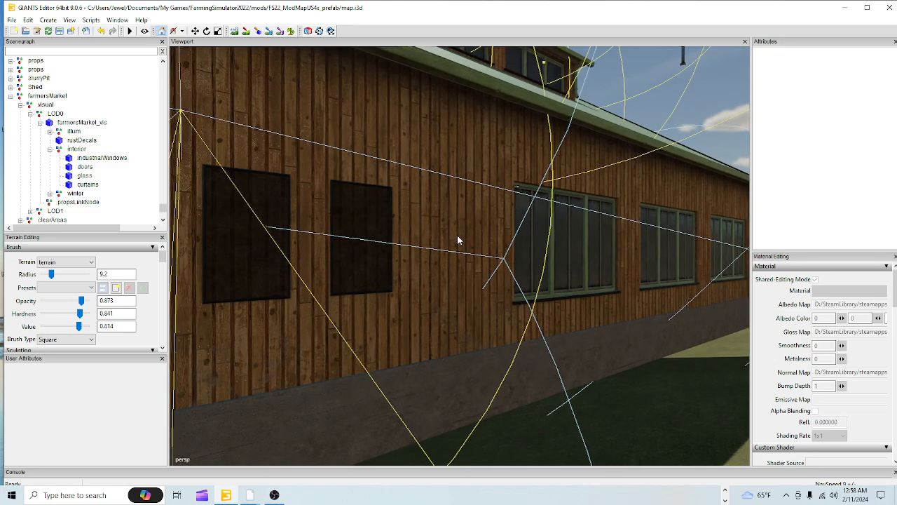
alt+drag(542, 298, 541, 138)
scroll(401, 208, down, 4)
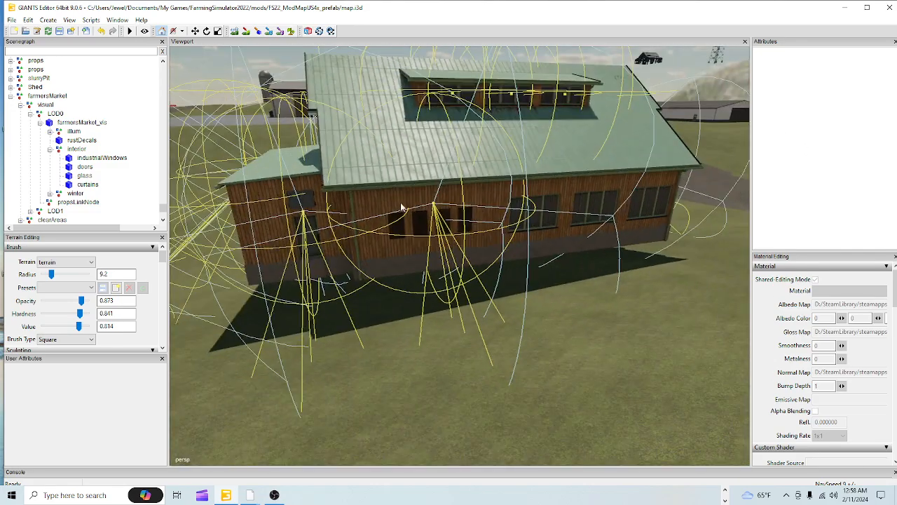
Inspect the farmersMarket's side walls, blank sign boards, doors and front facade from close up for leftover decals
alt+drag(502, 291, 468, 255)
scroll(518, 256, up, 4)
scroll(456, 271, down, 1)
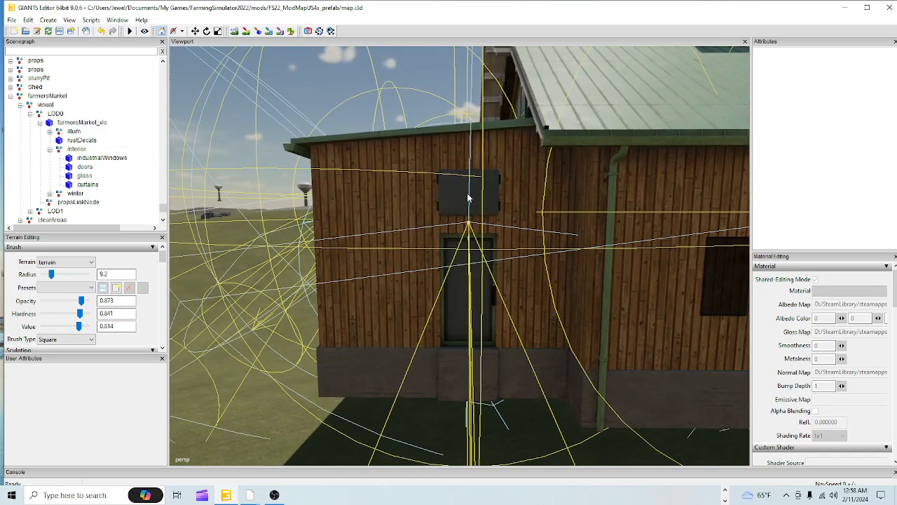
scroll(473, 219, up, 6)
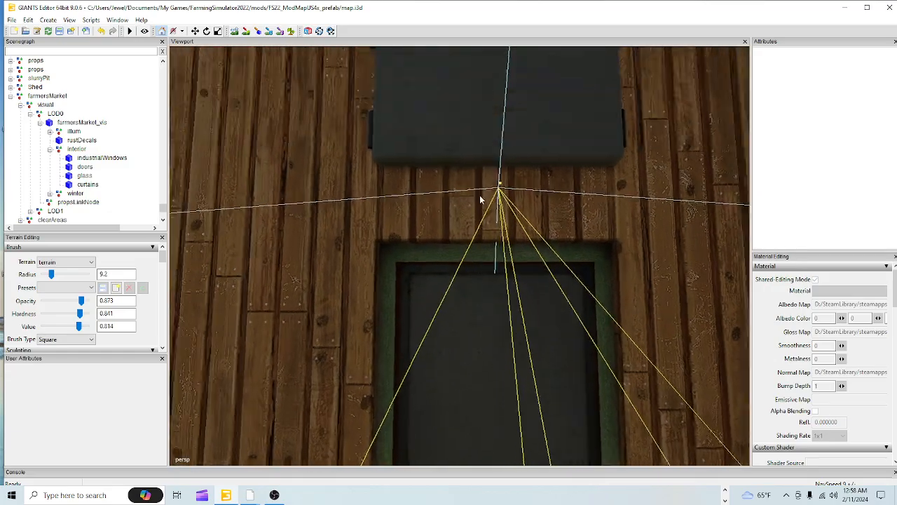
alt+drag(490, 223, 500, 251)
scroll(500, 251, down, 4)
alt+drag(425, 339, 505, 336)
scroll(505, 335, up, 5)
alt+drag(272, 391, 148, 382)
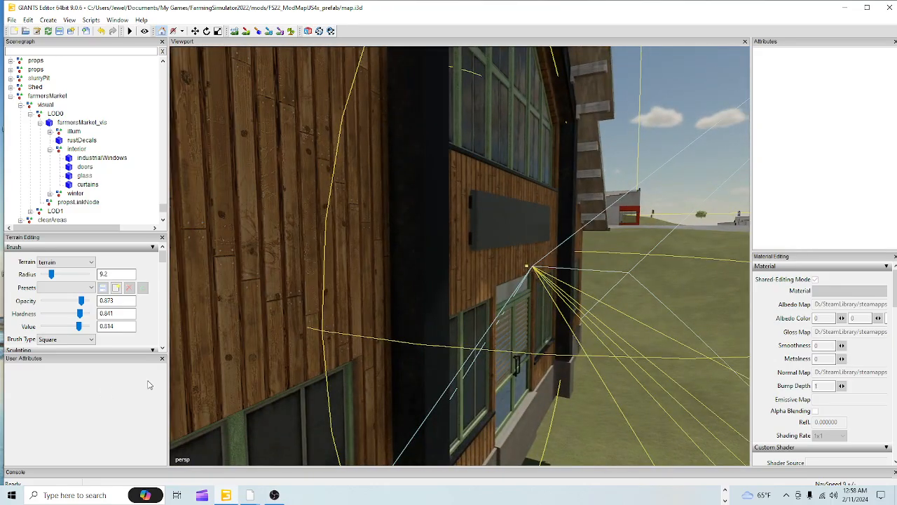
scroll(315, 391, down, 2)
scroll(312, 413, down, 3)
scroll(311, 418, up, 4)
alt+drag(423, 243, 351, 254)
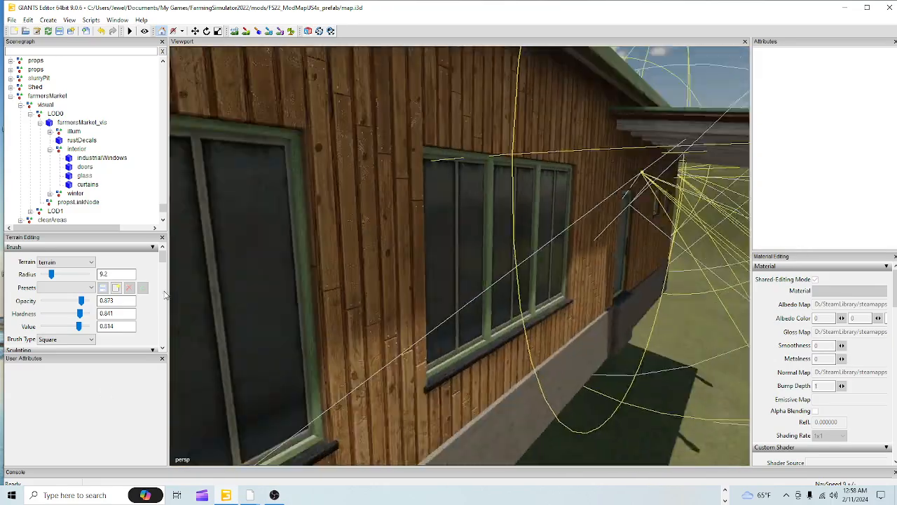
scroll(351, 256, up, 3)
scroll(318, 342, down, 5)
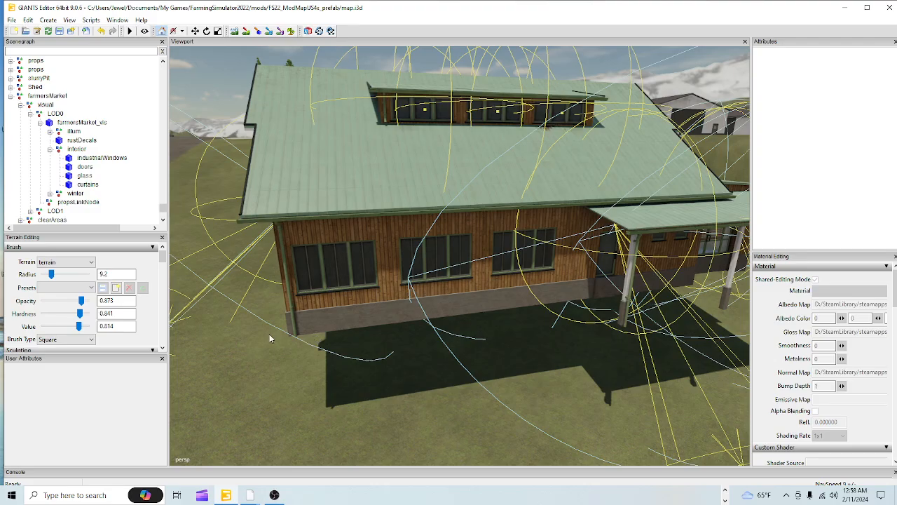
Examine the glazed double doors under the farmersMarket's side porch from close up and from farther away
alt+drag(305, 335, 455, 245)
scroll(483, 217, up, 4)
alt+drag(484, 216, 306, 301)
scroll(320, 266, up, 3)
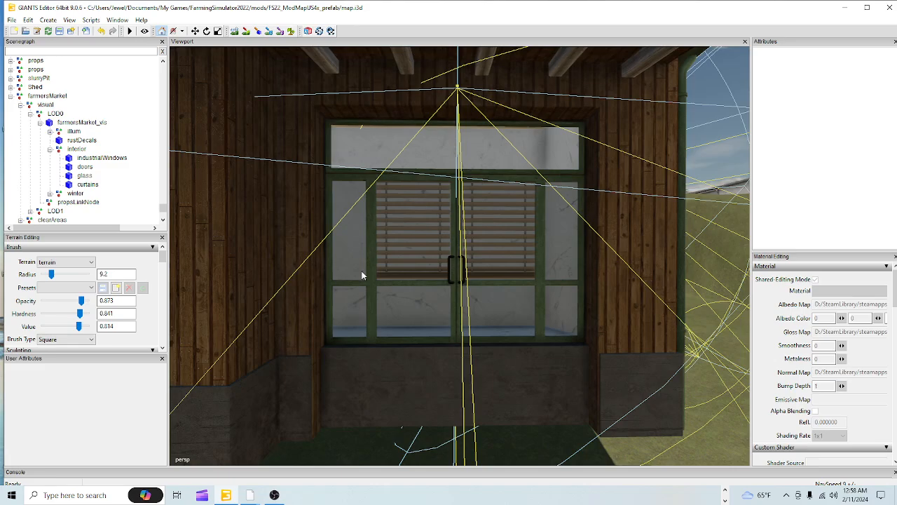
scroll(363, 275, up, 5)
scroll(381, 263, down, 10)
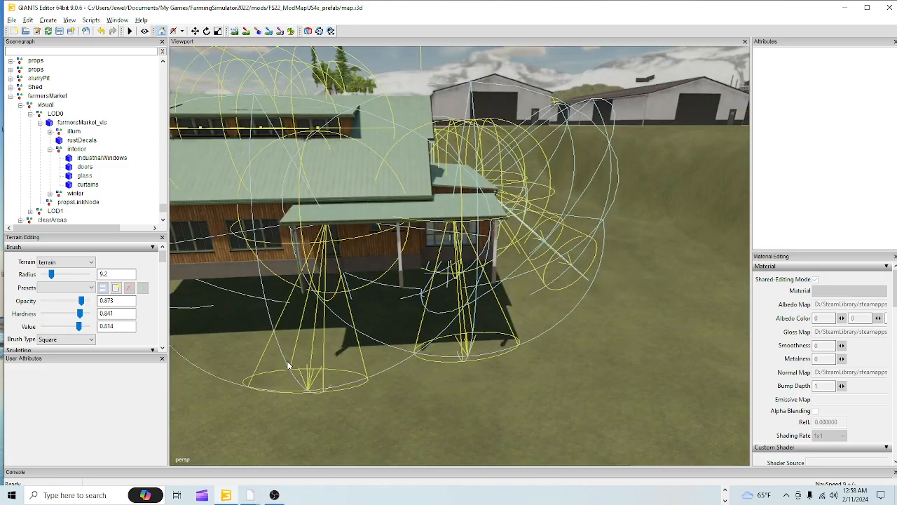
scroll(373, 344, up, 8)
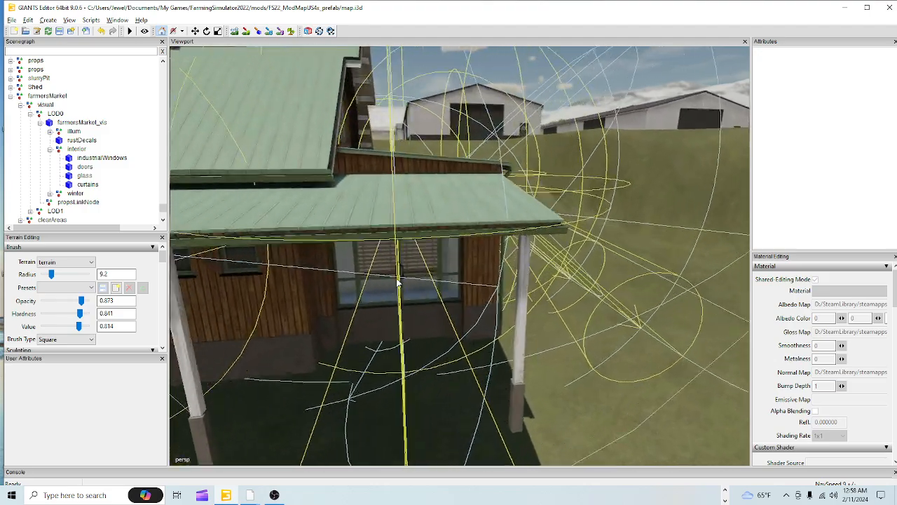
scroll(315, 340, down, 3)
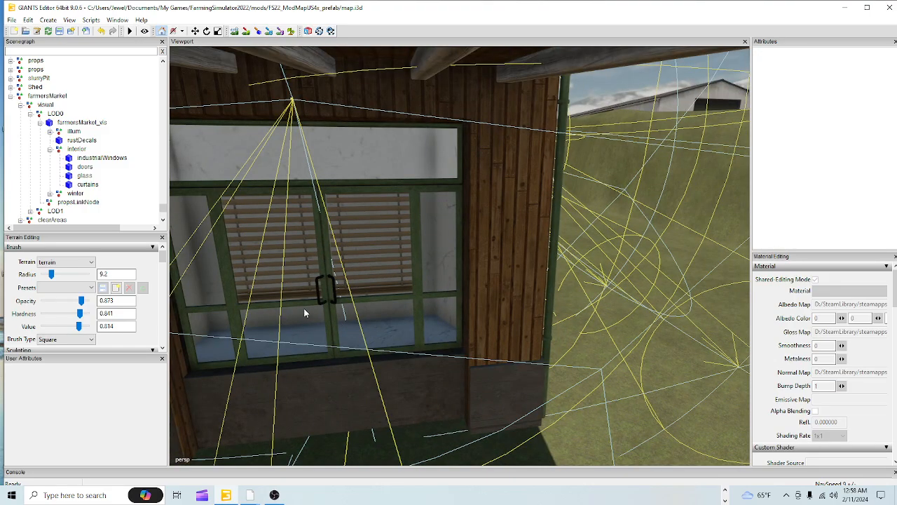
scroll(304, 314, down, 6)
right_drag(376, 319, 259, 307)
scroll(412, 227, down, 4)
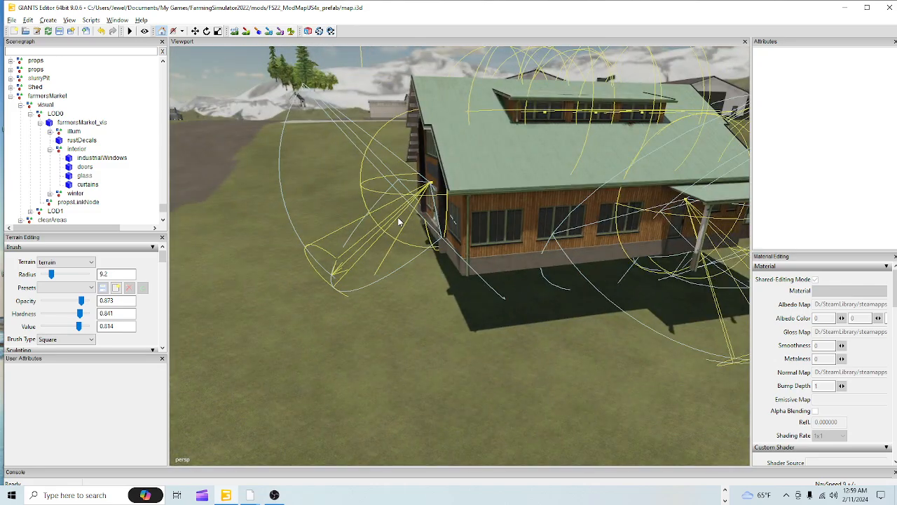
Survey the ground between the farmersMarket building, the dirt road and the neighbouring sheds from several angles
right_drag(422, 225, 534, 247)
scroll(340, 305, down, 5)
alt+drag(427, 269, 510, 294)
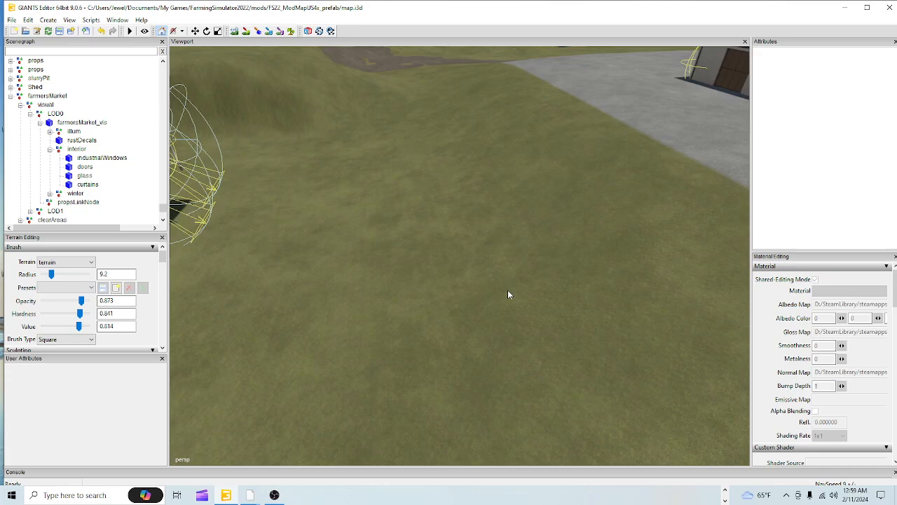
scroll(438, 240, down, 4)
alt+drag(438, 239, 468, 164)
scroll(468, 164, down, 4)
alt+drag(429, 269, 372, 285)
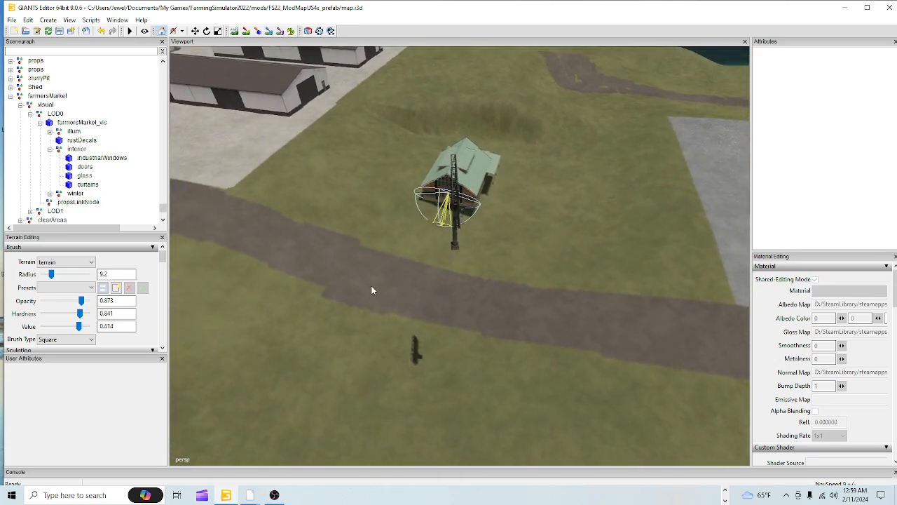
alt+right_drag(372, 286, 641, 32)
alt+right_drag(337, 175, 392, 137)
alt+drag(392, 136, 382, 232)
alt+right_drag(382, 232, 504, 229)
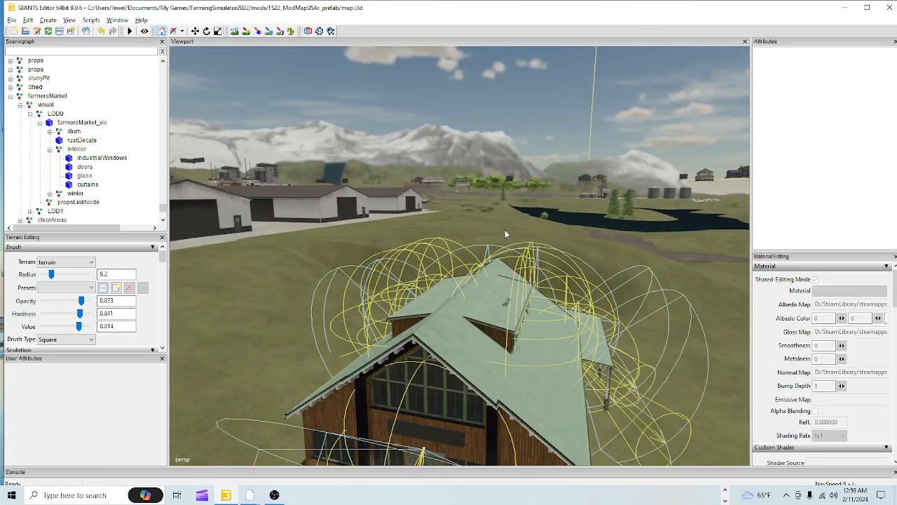
alt+drag(505, 229, 344, 453)
scroll(344, 453, down, 2)
alt+drag(417, 377, 395, 354)
alt+right_drag(394, 359, 355, 306)
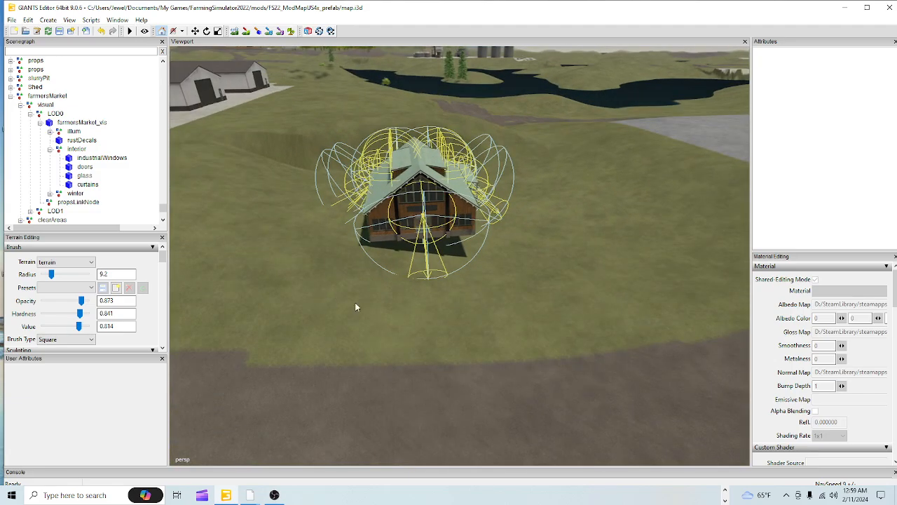
Sculpt the terrain around the farmersMarket building with the square brush, using a Replace height of 54.027
click(235, 31)
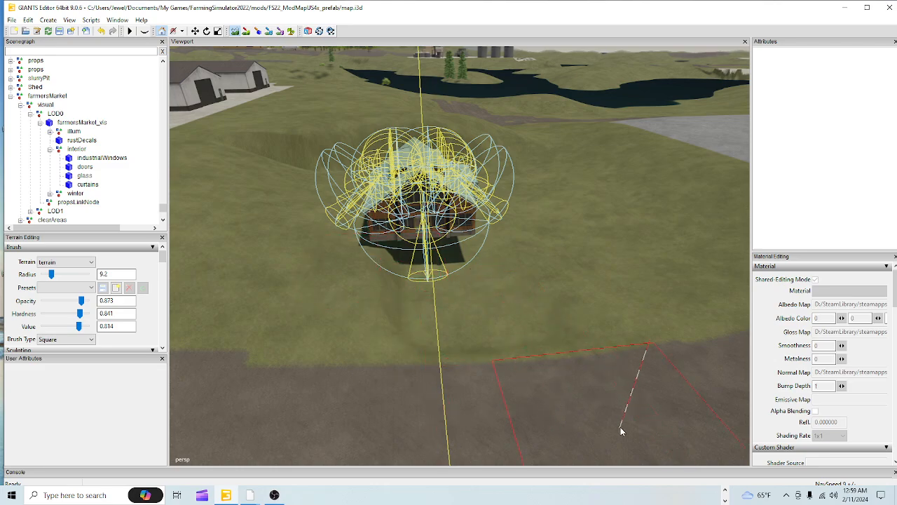
scroll(150, 325, down, 1)
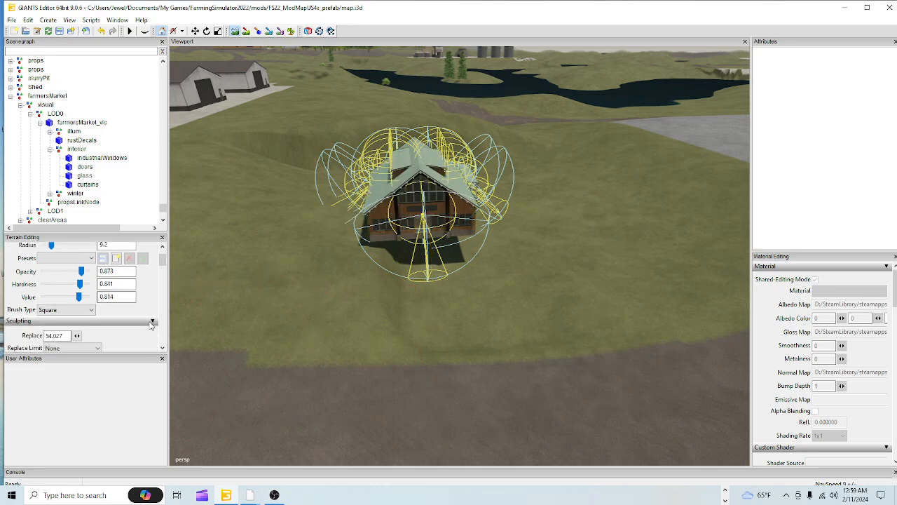
scroll(128, 344, down, 2)
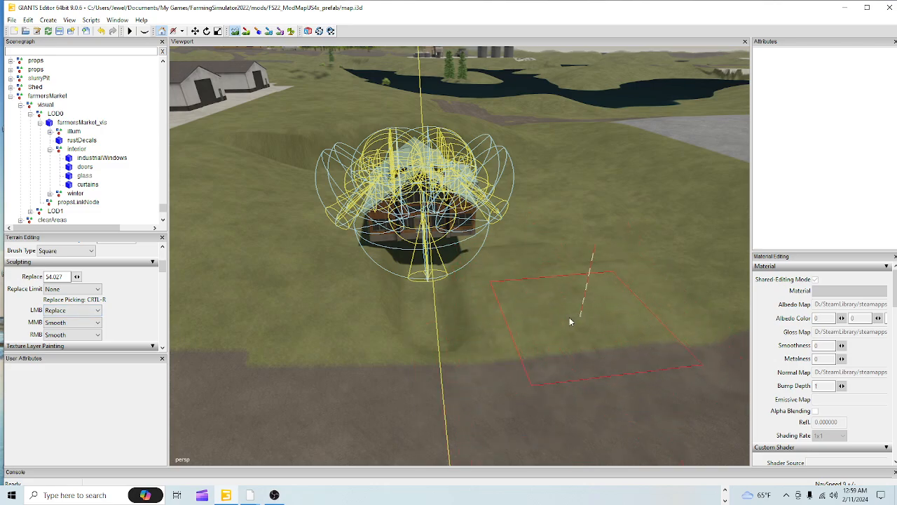
mouse_move(336, 284)
mouse_down()
mouse_move(336, 334)
mouse_move(350, 311)
mouse_move(356, 234)
mouse_move(318, 244)
mouse_move(300, 294)
mouse_move(287, 245)
mouse_move(303, 204)
mouse_move(321, 184)
mouse_move(377, 182)
mouse_up()
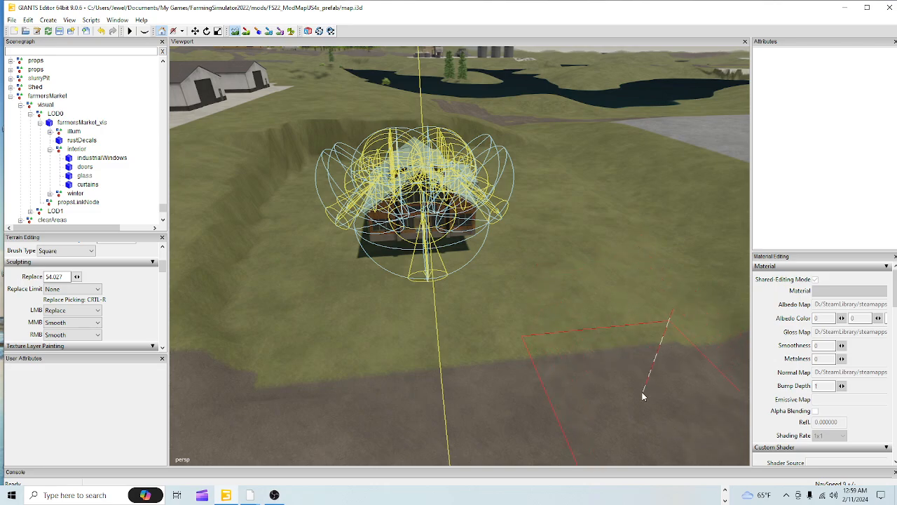
click(235, 31)
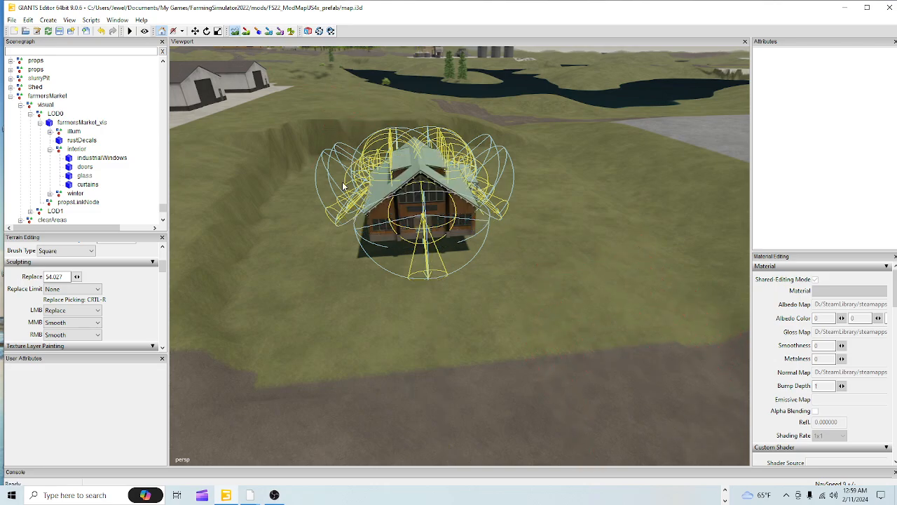
Examine how the sculpted ground around the farmersMarket meets the building and the adjacent dirt road
alt+drag(343, 184, 355, 196)
alt+right_drag(355, 196, 297, 359)
alt+drag(299, 363, 366, 364)
alt+right_drag(365, 365, 557, 120)
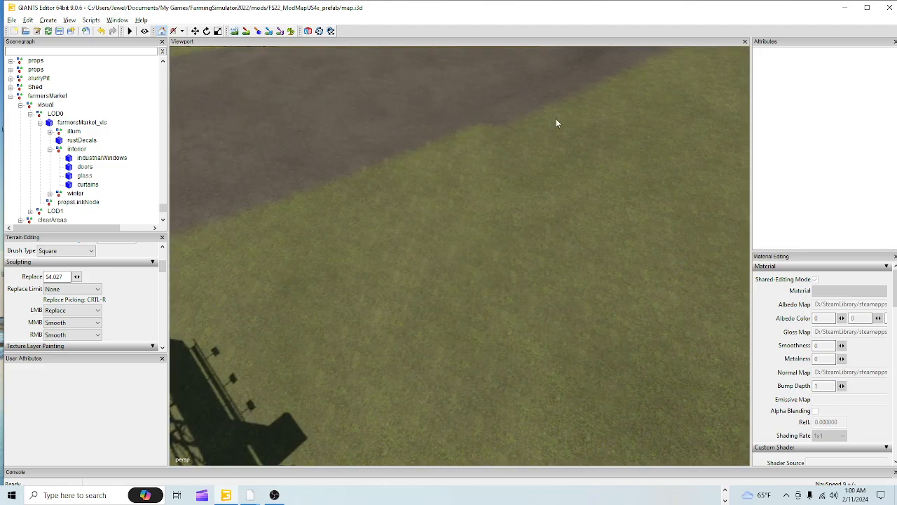
alt+drag(556, 121, 403, 255)
alt+right_drag(403, 256, 463, 153)
alt+drag(463, 152, 153, 230)
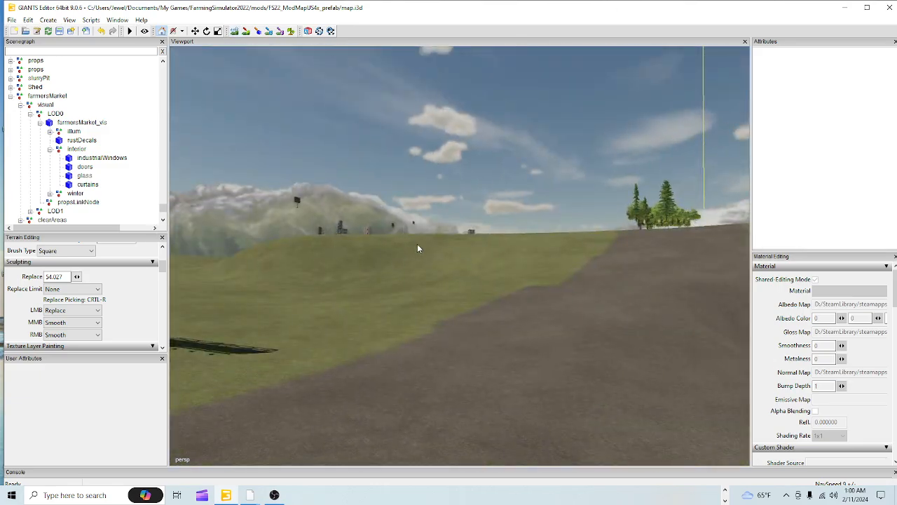
alt+drag(417, 248, 310, 387)
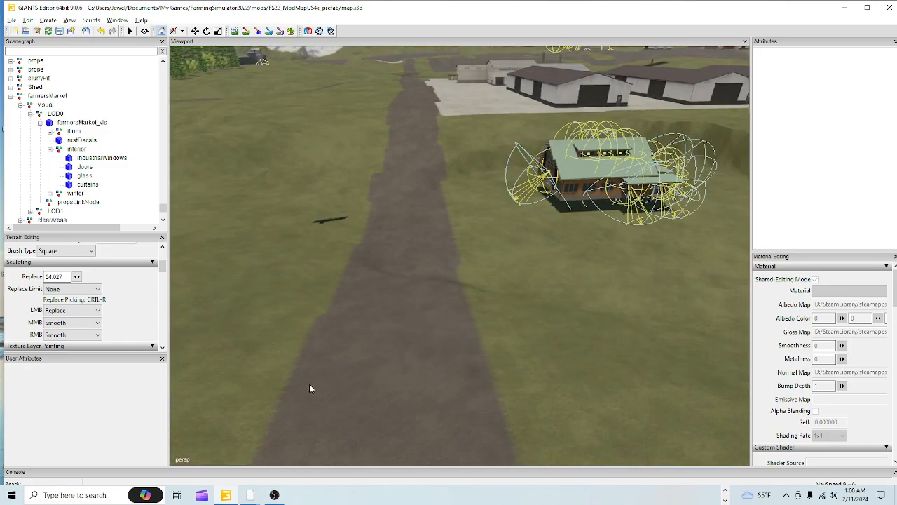
alt+drag(430, 303, 432, 279)
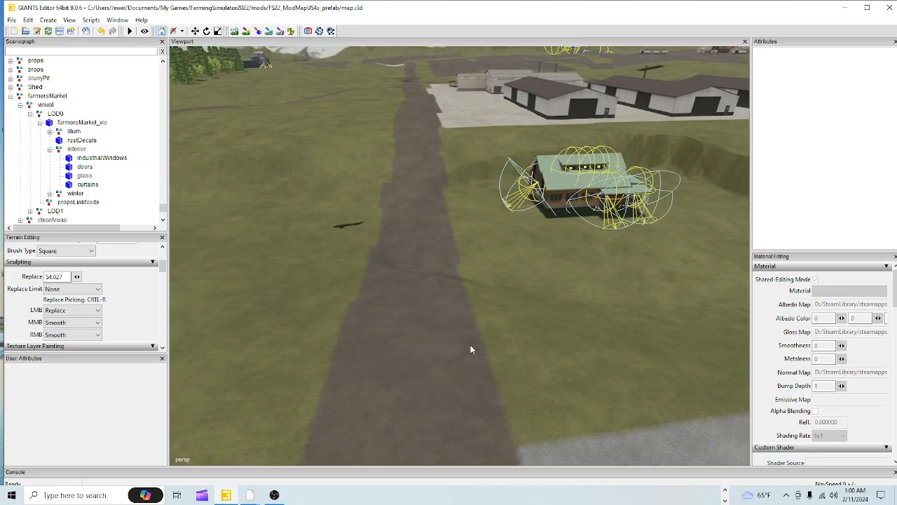
alt+drag(470, 348, 384, 381)
scroll(385, 379, up, 4)
alt+drag(447, 308, 534, 283)
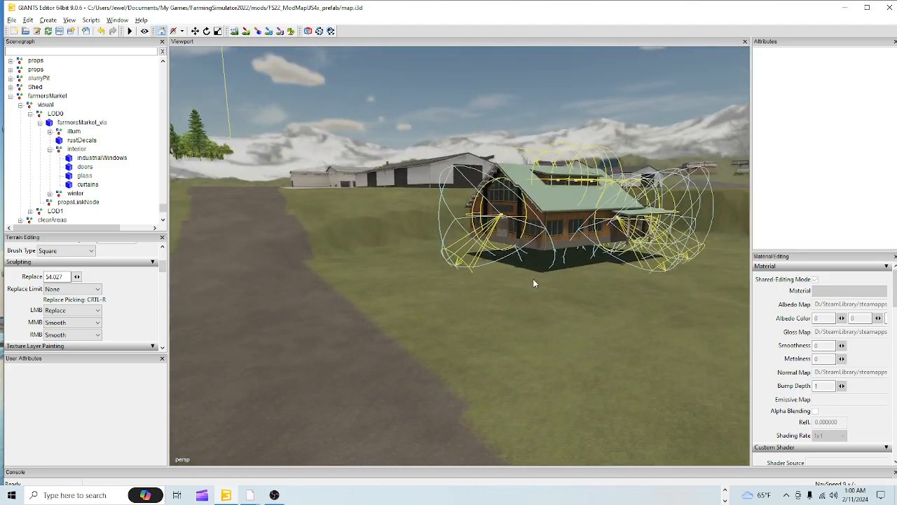
Re-sculpt the ground around the farmersMarket and smooth its transition to the surrounding terrain, using a Replace height of 57.068
alt+drag(490, 337, 430, 376)
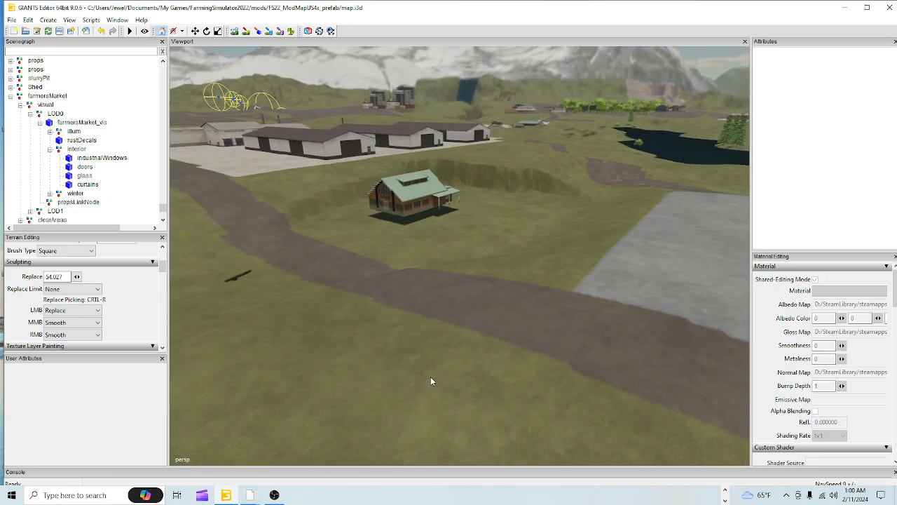
click(234, 30)
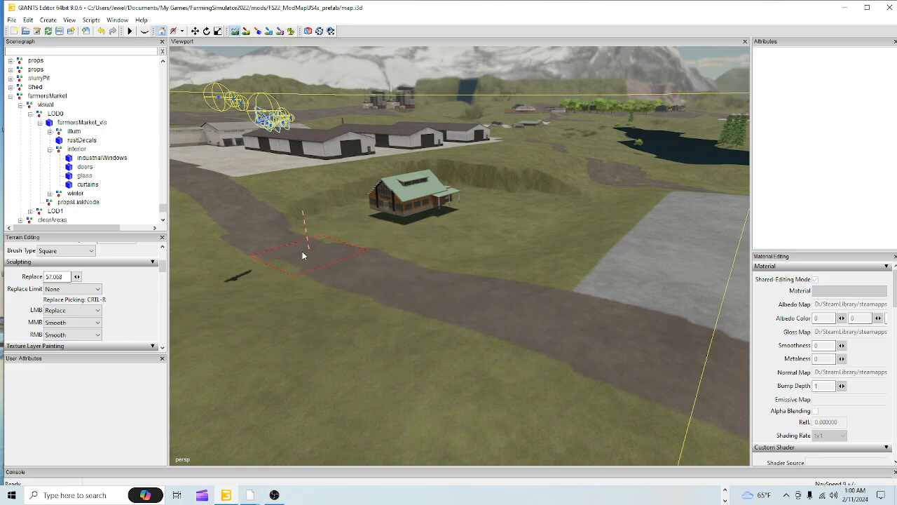
mouse_move(286, 236)
mouse_down()
mouse_move(258, 229)
mouse_move(244, 256)
mouse_move(391, 339)
mouse_move(288, 310)
mouse_move(216, 260)
mouse_move(277, 337)
mouse_move(300, 340)
mouse_move(310, 360)
mouse_move(318, 353)
mouse_up()
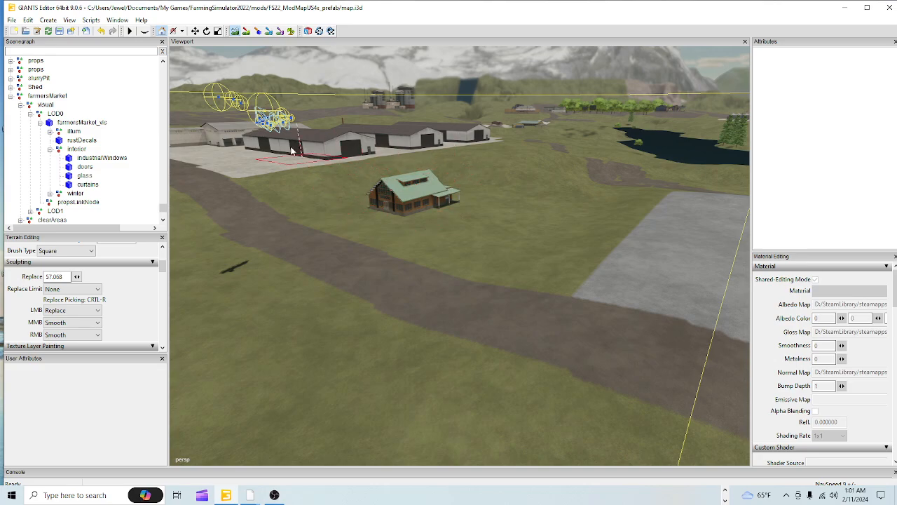
Examine the grassland across the dirt road from the farmersMarket and its slopes from above and near ground level
alt+drag(472, 290, 380, 297)
alt+drag(411, 344, 417, 359)
scroll(416, 359, up, 3)
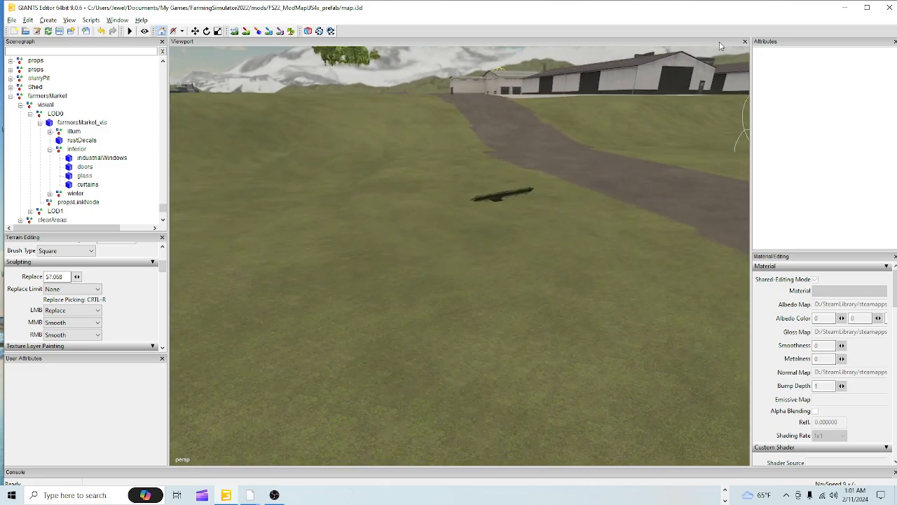
alt+drag(331, 69, 391, 297)
click(234, 30)
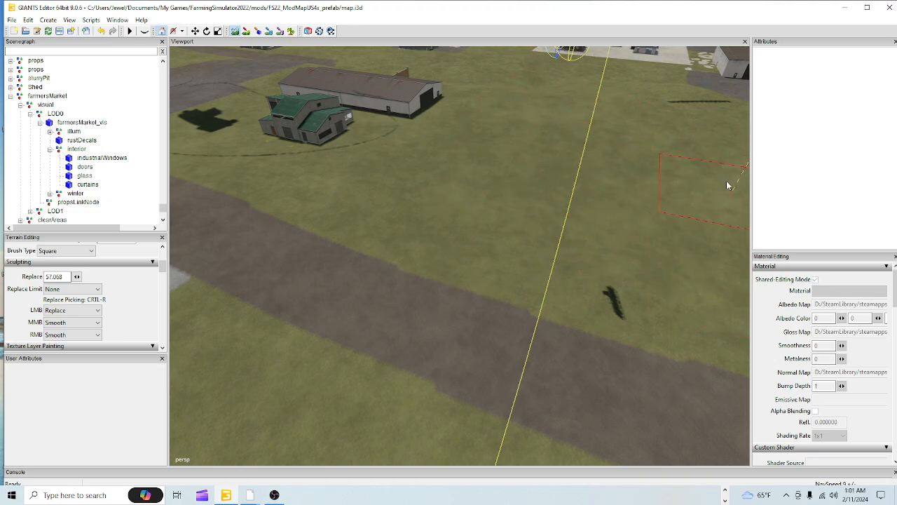
click(235, 32)
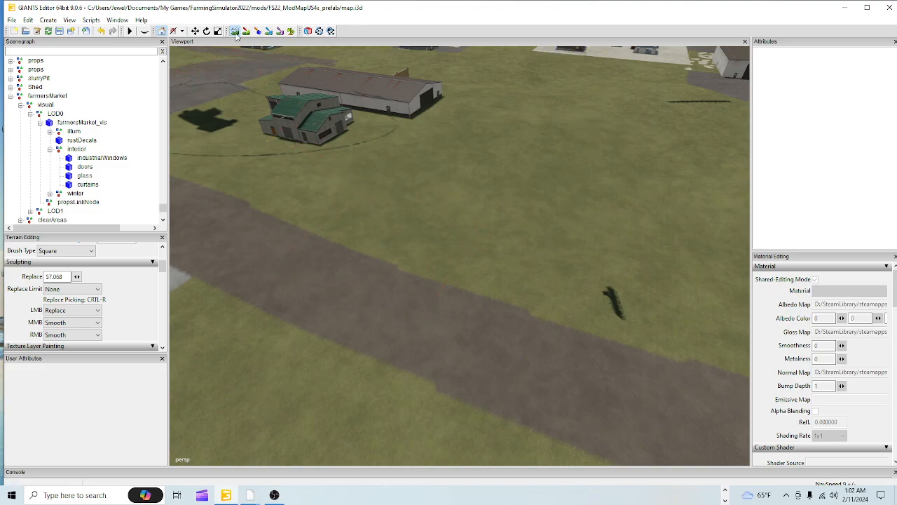
mouse_move(235, 76)
alt+mouse_down()
mouse_move(363, 229)
mouse_move(505, 105)
alt+mouse_up()
scroll(532, 138, up, 3)
alt+drag(532, 138, 489, 269)
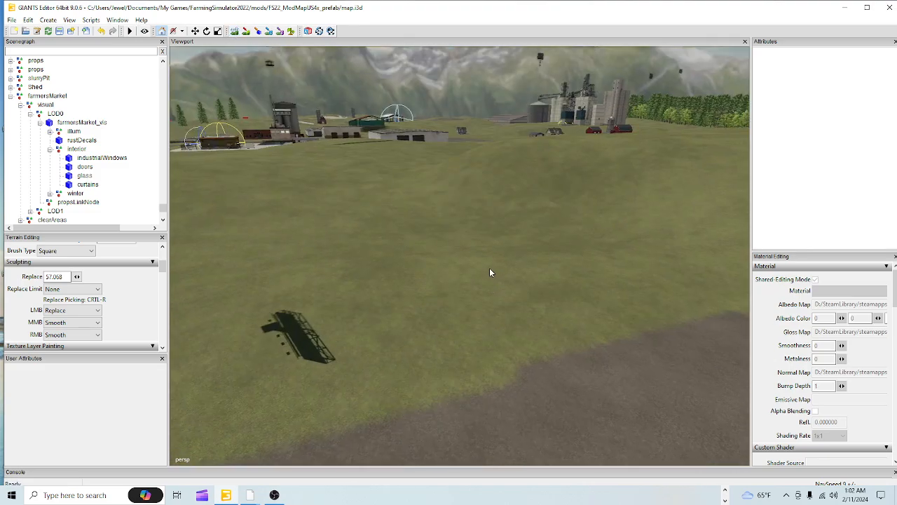
Inspect the dirt road leading up toward the white sheds, checking its slope and edges from low and raised viewpoints
alt+right_drag(423, 340, 542, 207)
alt+drag(542, 207, 675, 212)
alt+drag(511, 279, 439, 326)
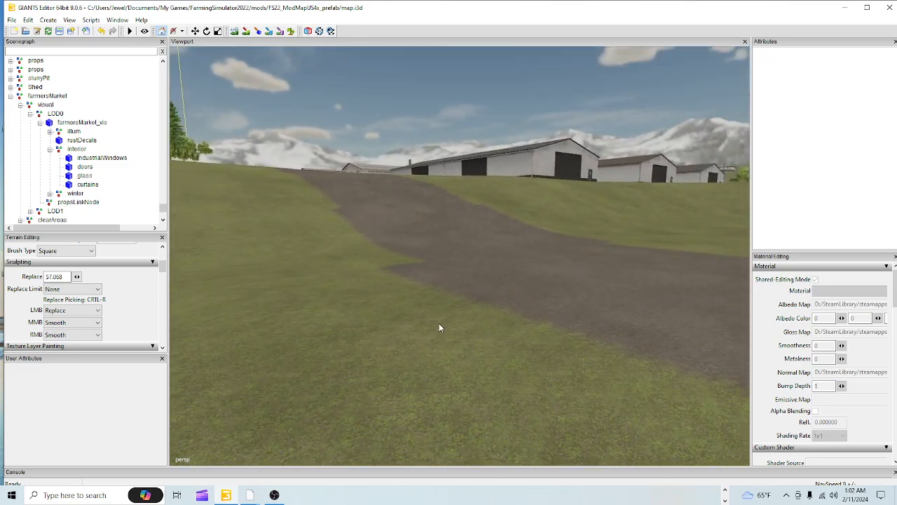
alt+right_drag(439, 325, 564, 251)
alt+drag(420, 364, 537, 342)
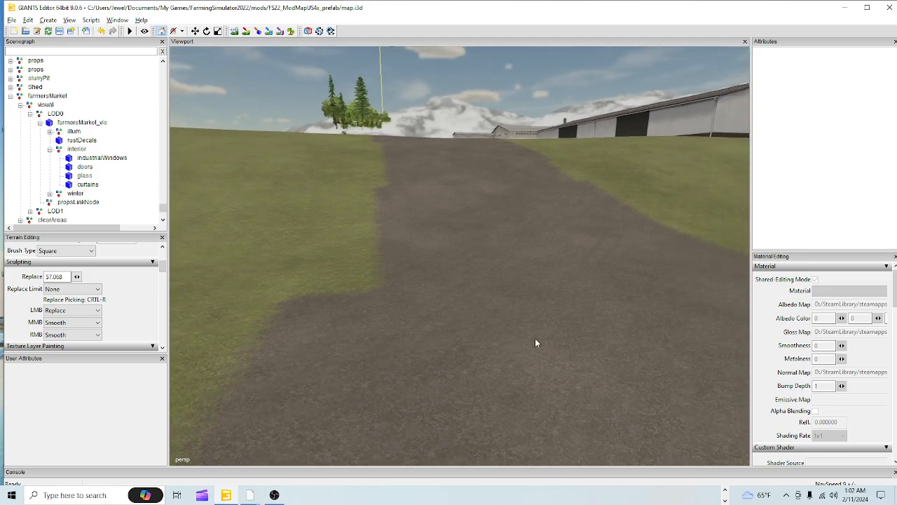
alt+right_drag(537, 342, 581, 284)
alt+drag(581, 284, 540, 306)
alt+right_drag(540, 307, 554, 340)
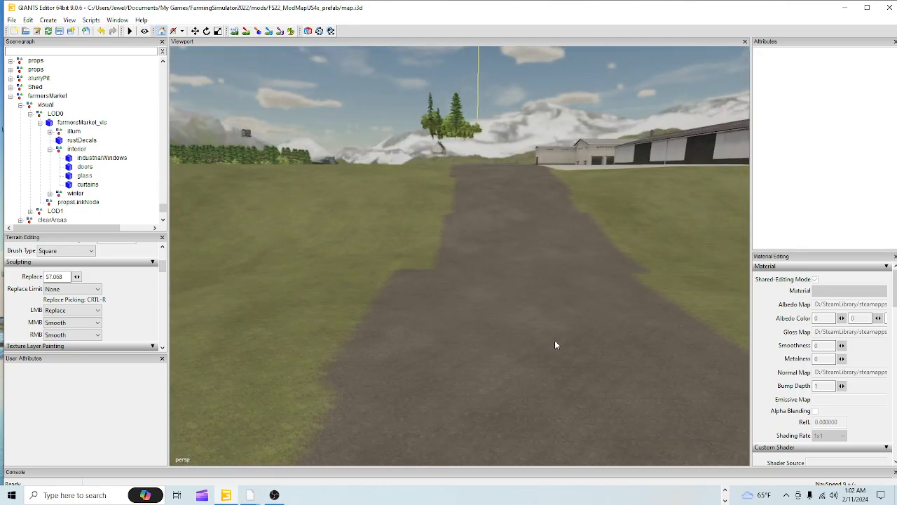
alt+drag(554, 340, 603, 287)
alt+right_drag(603, 286, 559, 331)
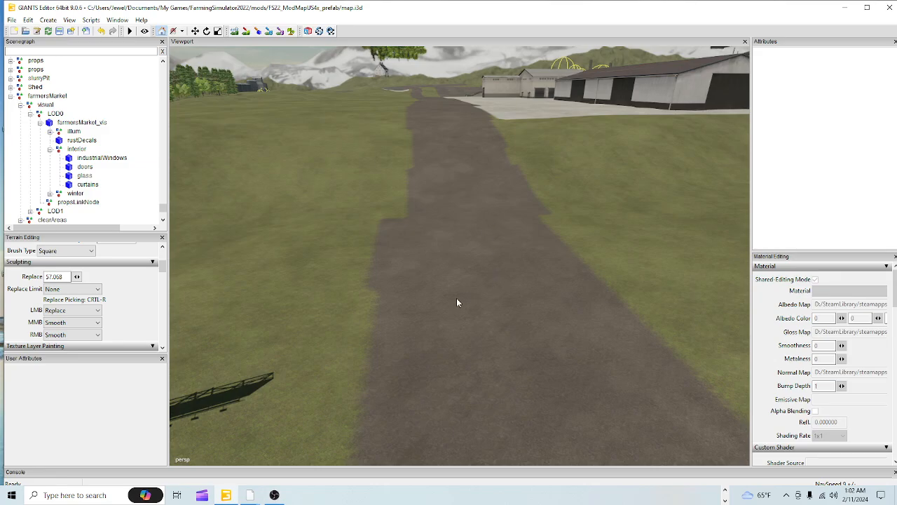
Level the ground across the dirt road below the white sheds at Replace height 62.25 and smooth the raised edges
right_drag(457, 302, 177, 368)
right_drag(527, 328, 324, 335)
right_drag(470, 338, 459, 135)
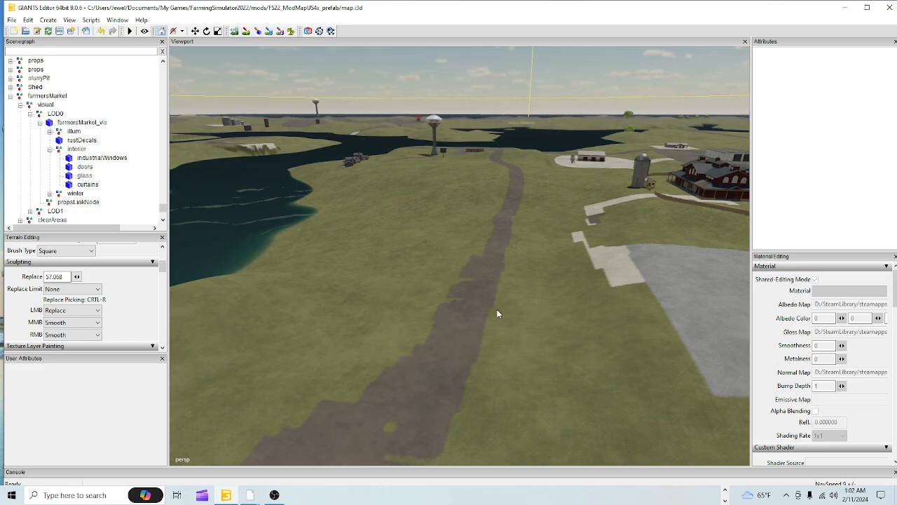
right_drag(497, 313, 548, 184)
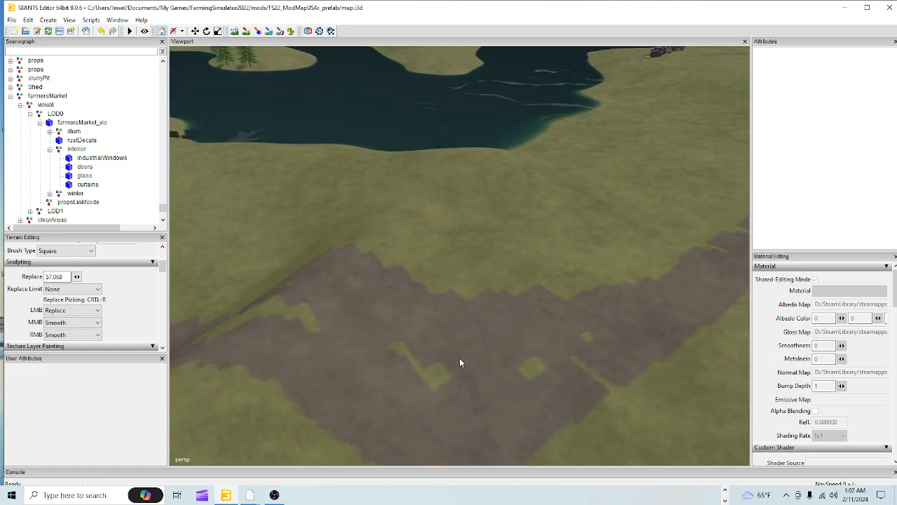
right_drag(459, 362, 484, 326)
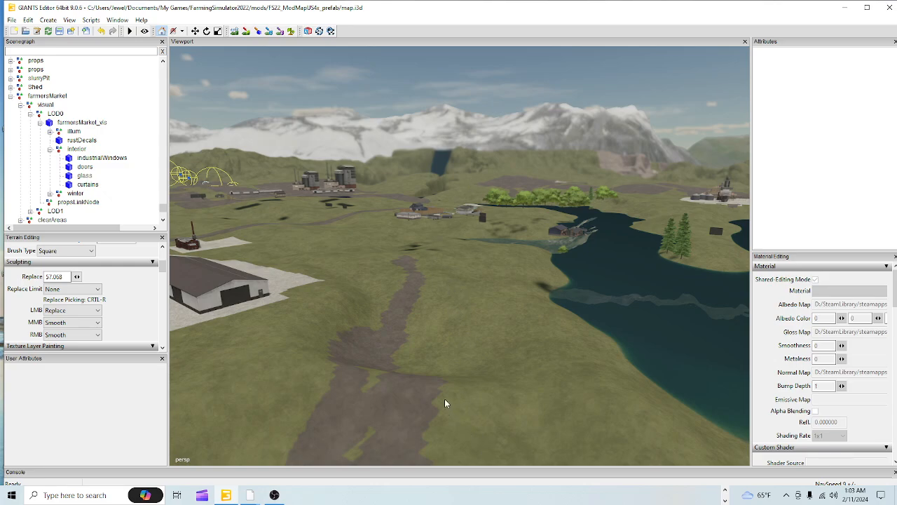
right_drag(538, 309, 400, 284)
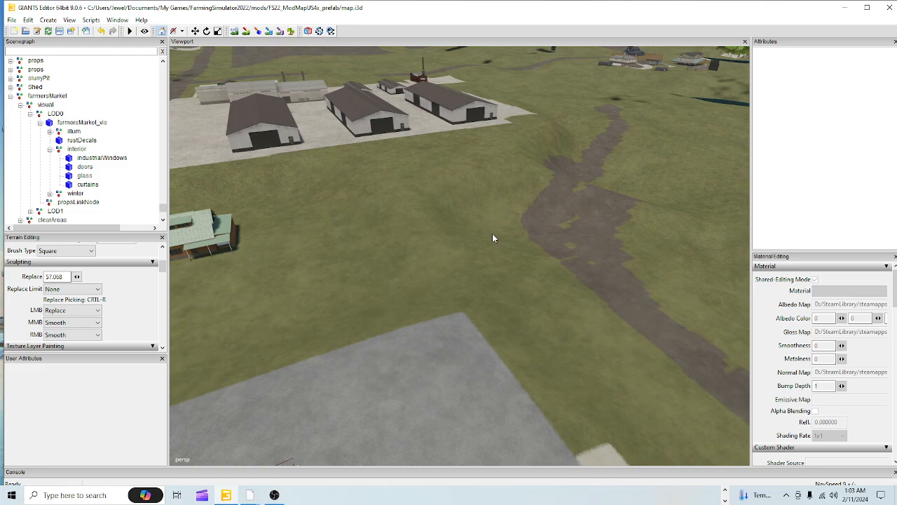
click(235, 31)
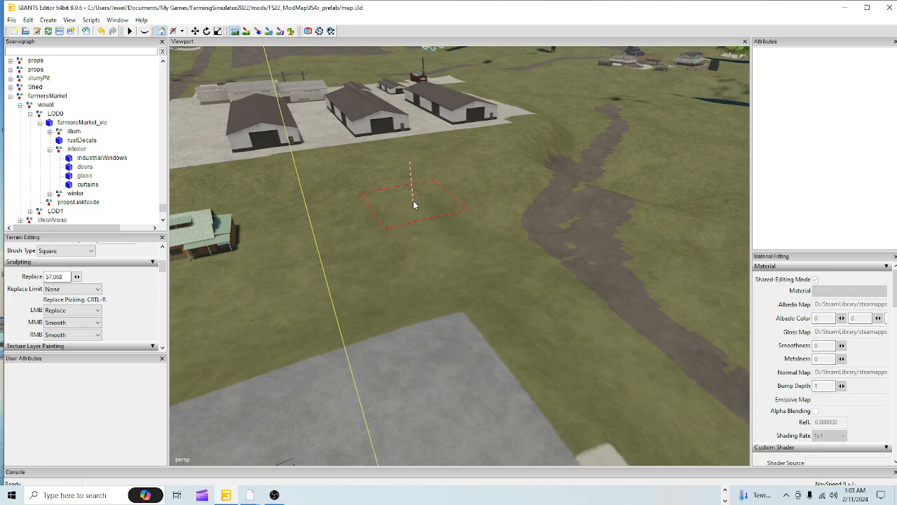
mouse_move(413, 204)
mouse_down()
mouse_move(442, 210)
mouse_move(507, 187)
mouse_move(572, 217)
mouse_move(523, 215)
mouse_move(488, 250)
mouse_move(565, 260)
mouse_move(476, 257)
mouse_up()
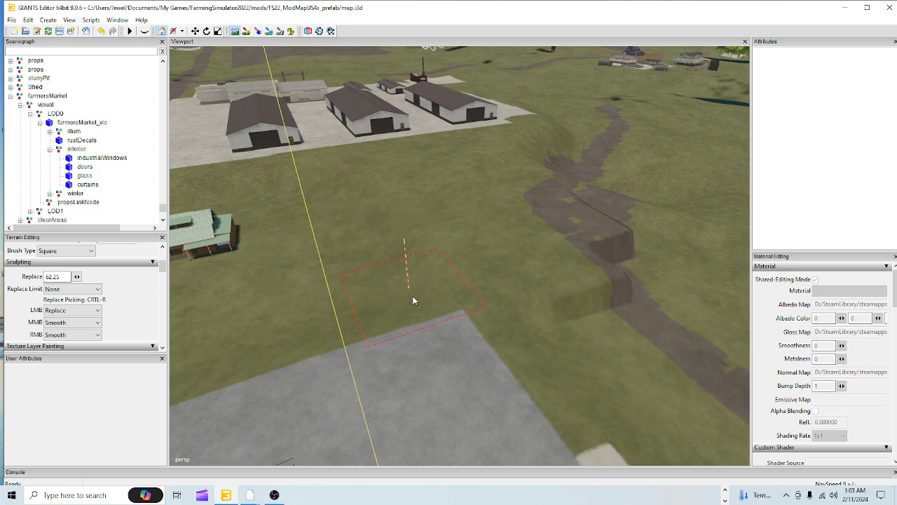
mouse_move(590, 290)
mouse_down()
mouse_move(619, 254)
mouse_move(607, 218)
mouse_up()
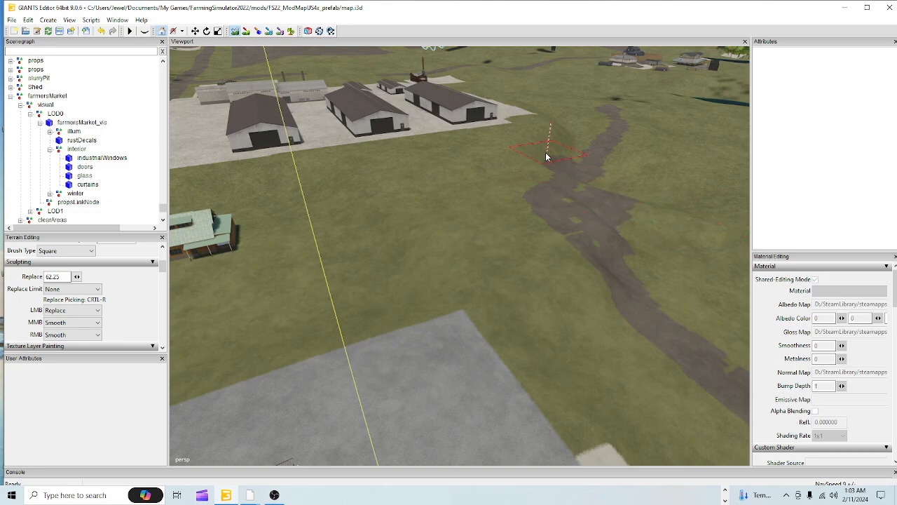
Sculpt the slope where the dirt road climbs beside the white sheds, using a picked Replace height of 65.481, and smooth it
mouse_move(544, 147)
mouse_down()
mouse_move(564, 144)
mouse_move(535, 147)
mouse_move(568, 161)
mouse_move(579, 190)
mouse_move(588, 154)
mouse_up()
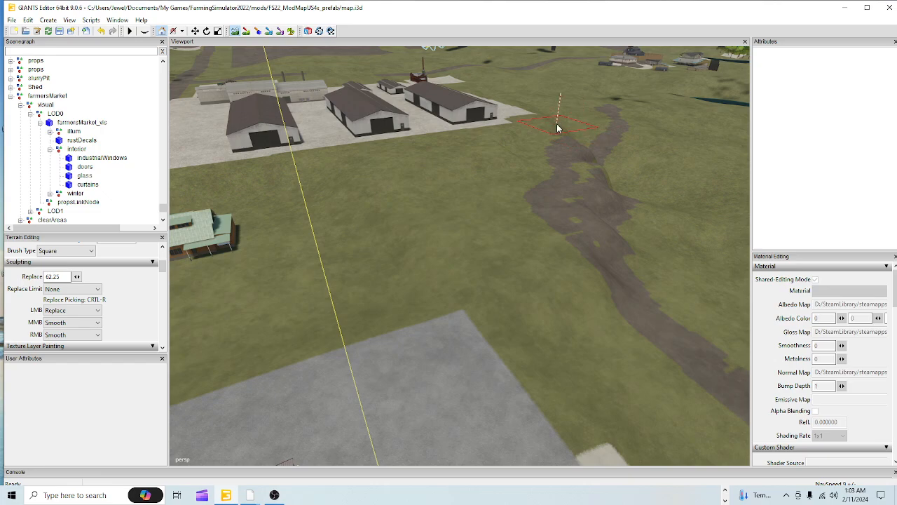
mouse_move(558, 128)
mouse_down()
mouse_move(544, 116)
mouse_move(552, 120)
mouse_move(521, 130)
mouse_move(460, 120)
mouse_up()
key(ctrl+r)
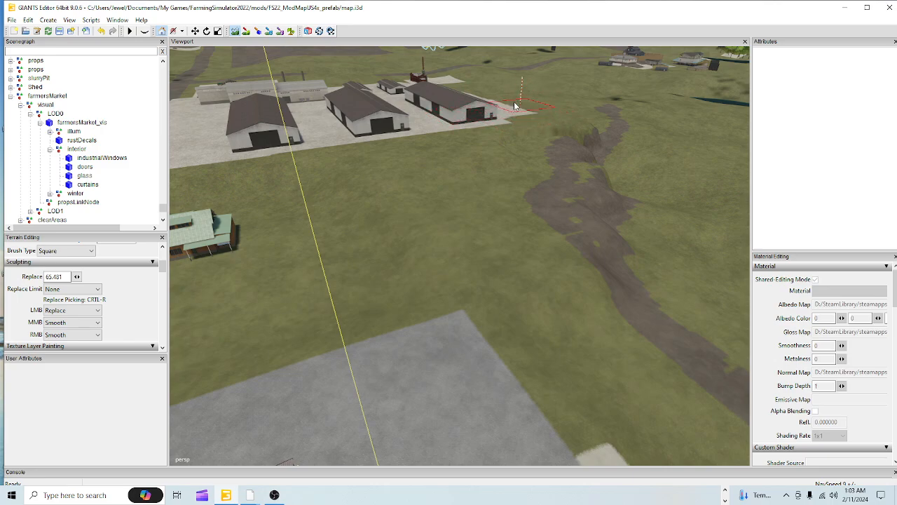
mouse_move(576, 127)
mouse_down()
mouse_move(554, 129)
mouse_move(567, 134)
mouse_move(537, 152)
mouse_move(570, 147)
mouse_move(597, 125)
mouse_move(577, 117)
mouse_up()
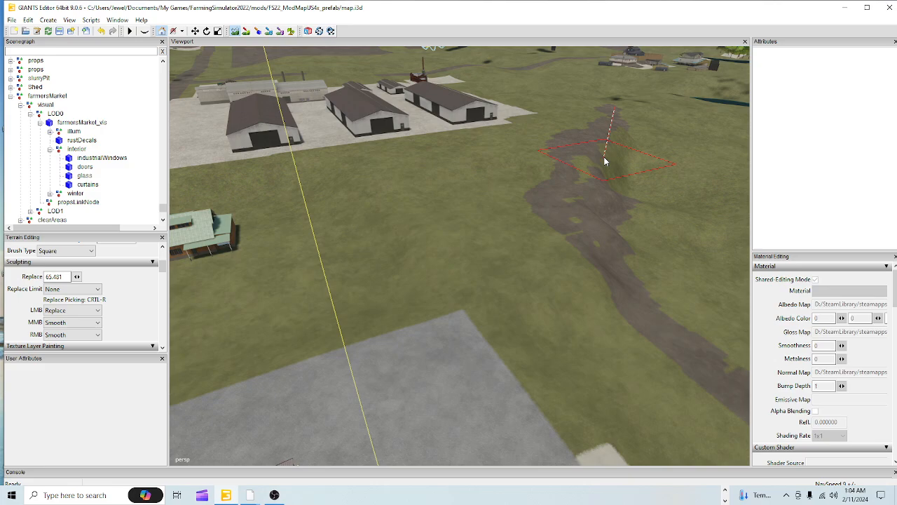
drag(604, 156, 603, 160)
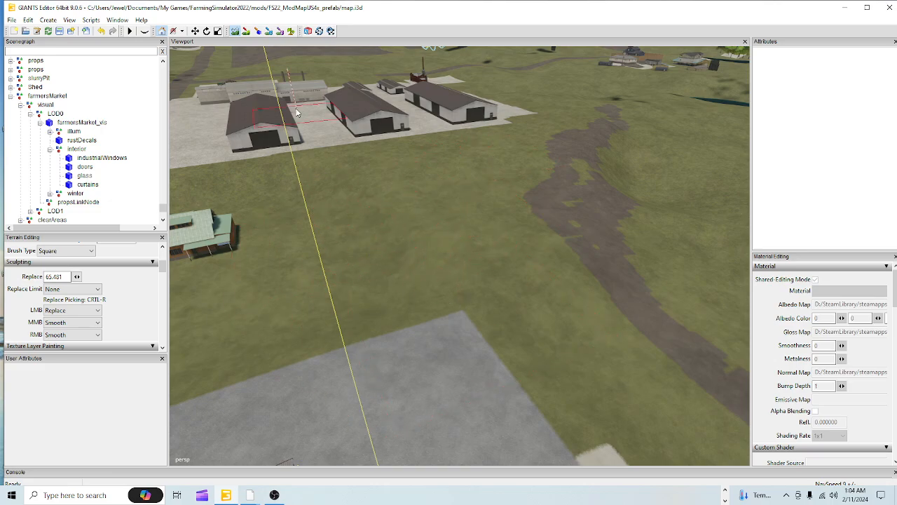
Pick the terrain height of the dirt road beside the farmersMarket as the Replace value, 57.043
alt+drag(401, 252, 322, 336)
scroll(324, 385, up, 3)
alt+drag(323, 384, 410, 352)
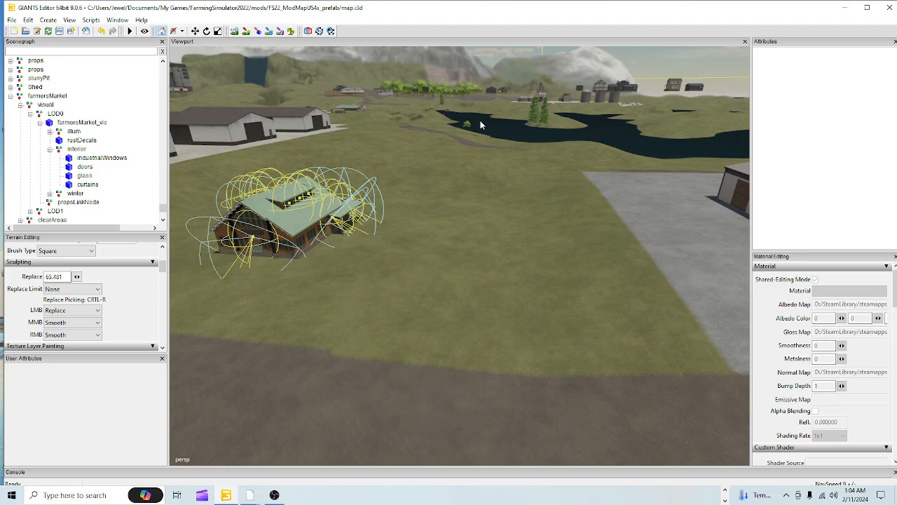
alt+drag(534, 368, 431, 344)
click(236, 32)
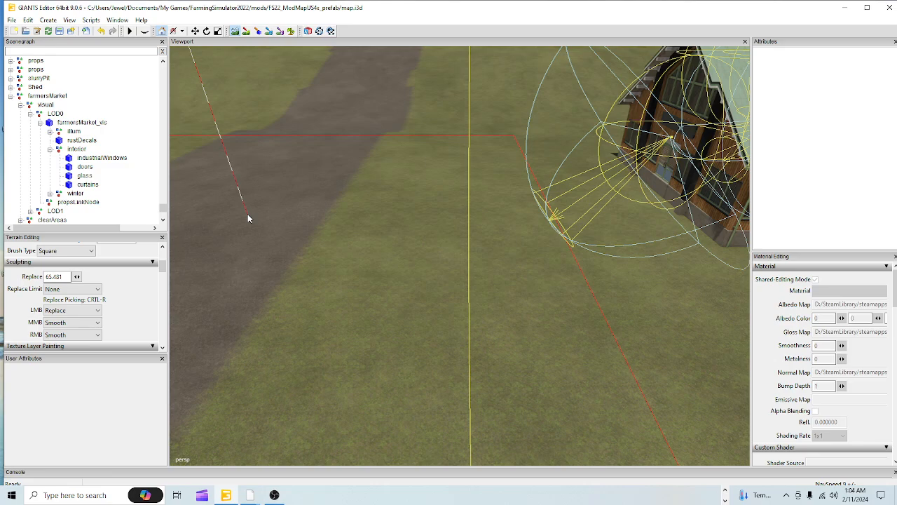
key(ctrl+r)
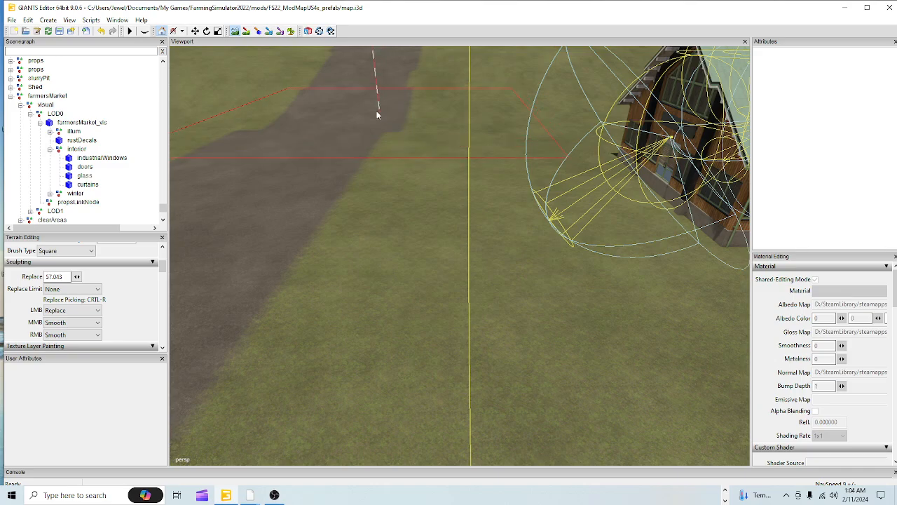
click(235, 32)
Examine the grassland around the farmersMarket and its slope up to the white sheds from low and raised viewpoints
mouse_move(420, 203)
alt+mouse_down()
mouse_move(569, 211)
mouse_move(608, 172)
mouse_move(603, 179)
alt+mouse_up()
alt+right_drag(477, 288, 557, 121)
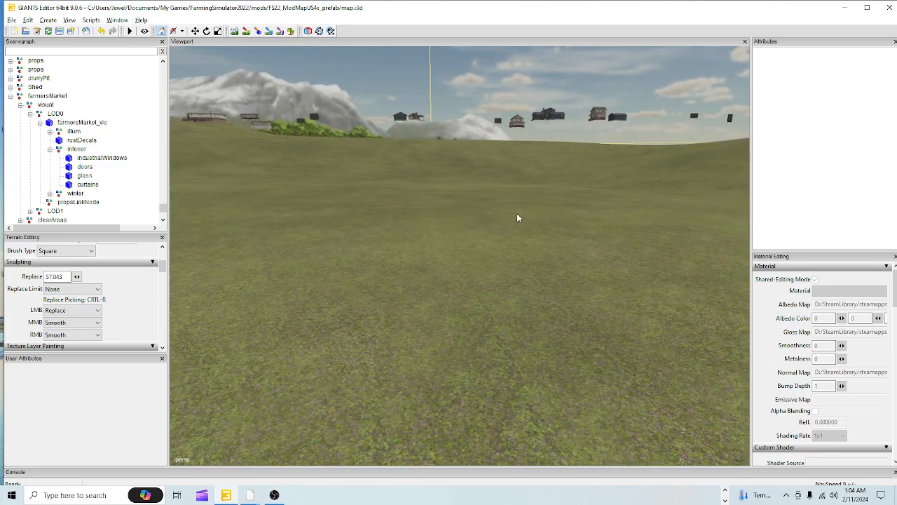
alt+drag(492, 265, 500, 249)
alt+right_drag(421, 302, 490, 303)
alt+drag(490, 318, 376, 339)
alt+middle_drag(376, 343, 506, 267)
alt+drag(506, 266, 402, 288)
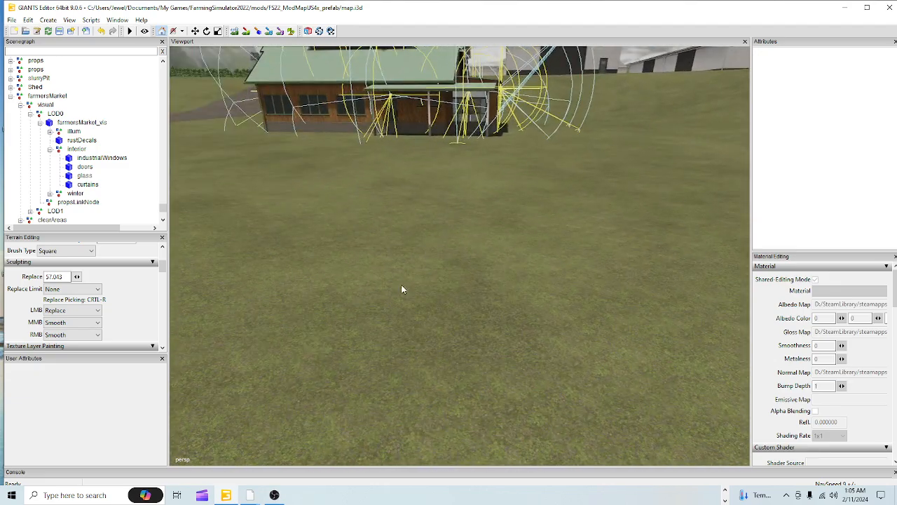
alt+right_drag(401, 289, 450, 180)
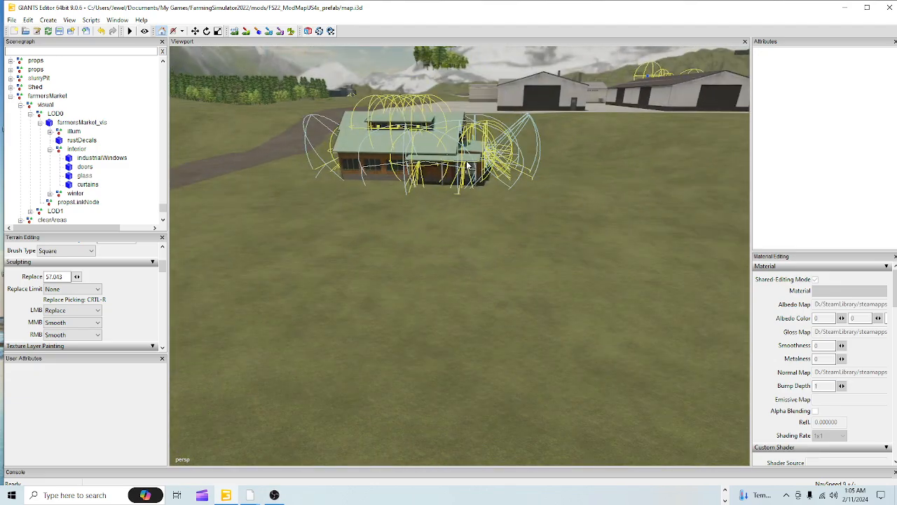
alt+drag(490, 170, 523, 142)
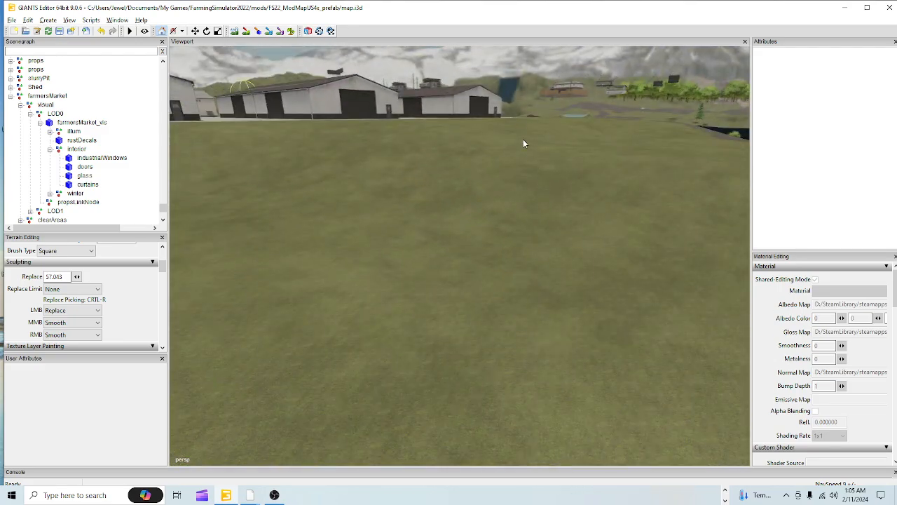
alt+drag(500, 284, 491, 298)
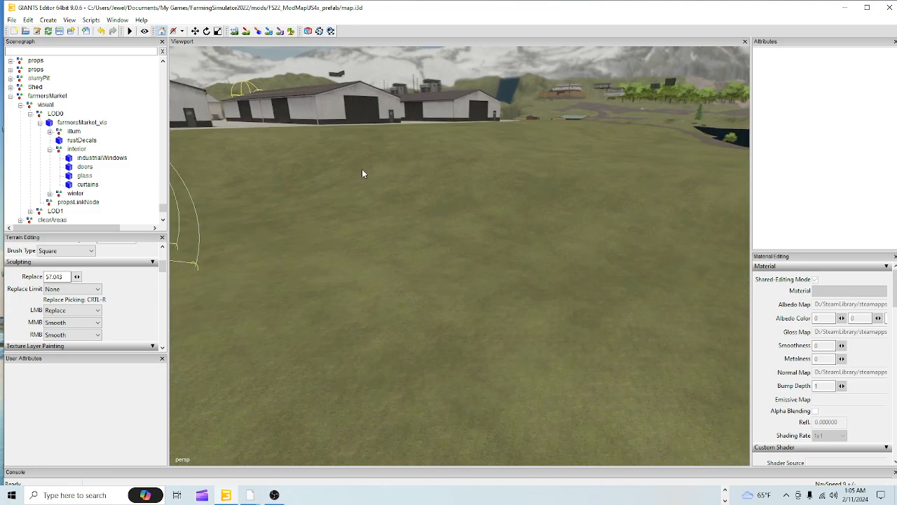
alt+drag(444, 301, 617, 198)
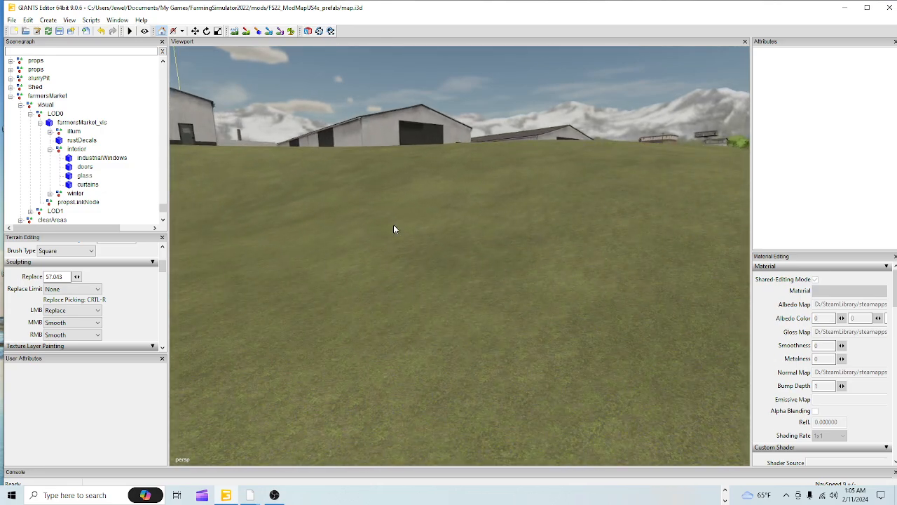
alt+drag(623, 249, 510, 398)
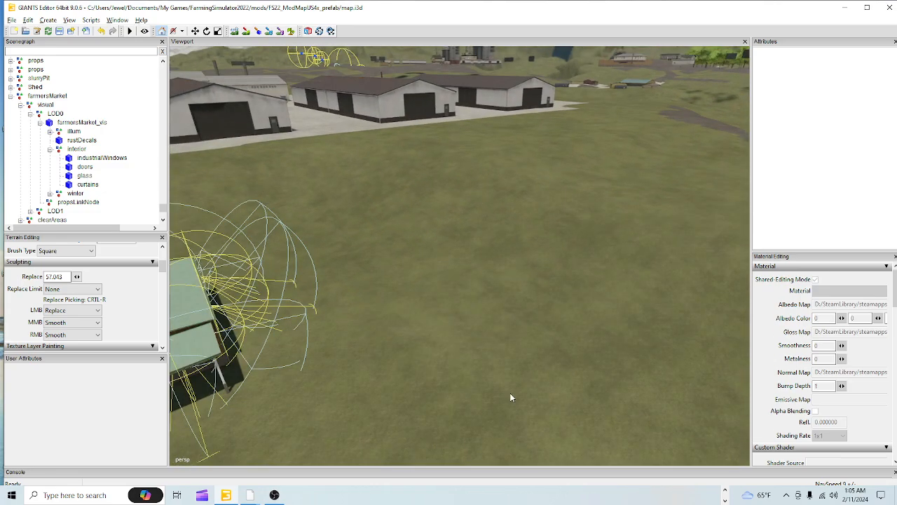
click(236, 32)
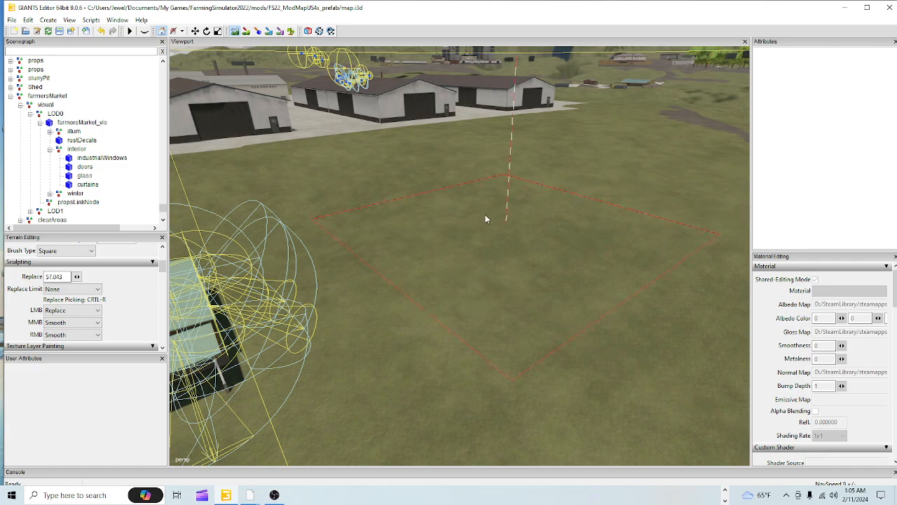
click(235, 32)
Paint grass over the ragged dirt road section and the pale path between the concrete lot and the red house
right_drag(451, 362, 481, 126)
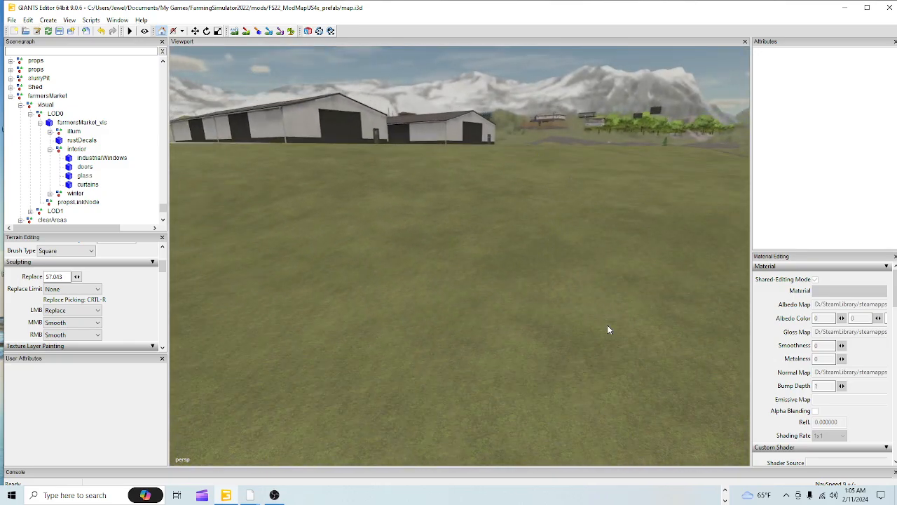
right_drag(536, 221, 487, 275)
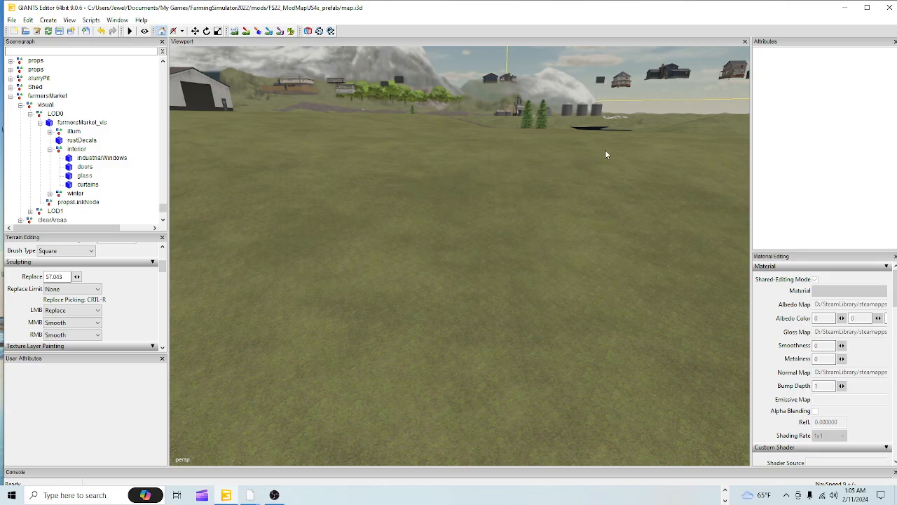
right_drag(429, 297, 716, 324)
right_drag(680, 196, 528, 330)
right_drag(619, 401, 341, 113)
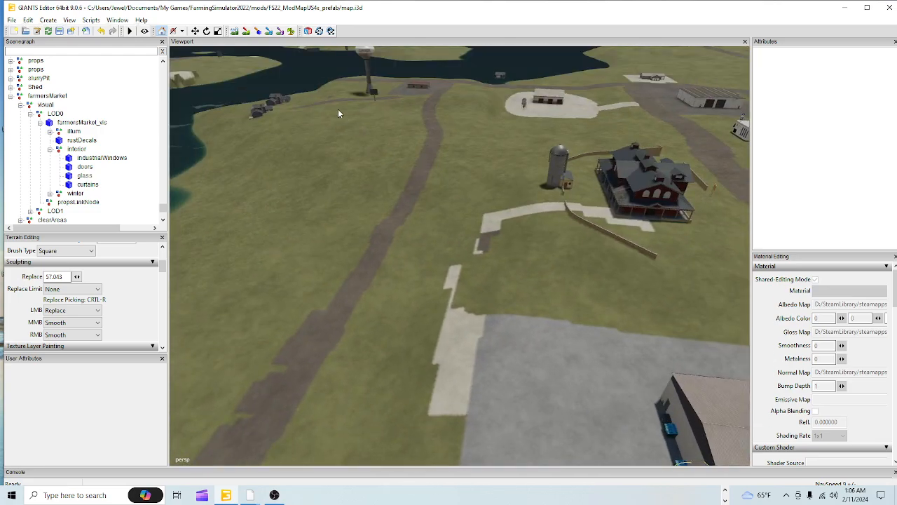
click(250, 35)
mouse_move(459, 260)
mouse_down()
mouse_move(493, 239)
mouse_move(418, 273)
mouse_move(403, 291)
mouse_move(394, 355)
mouse_up()
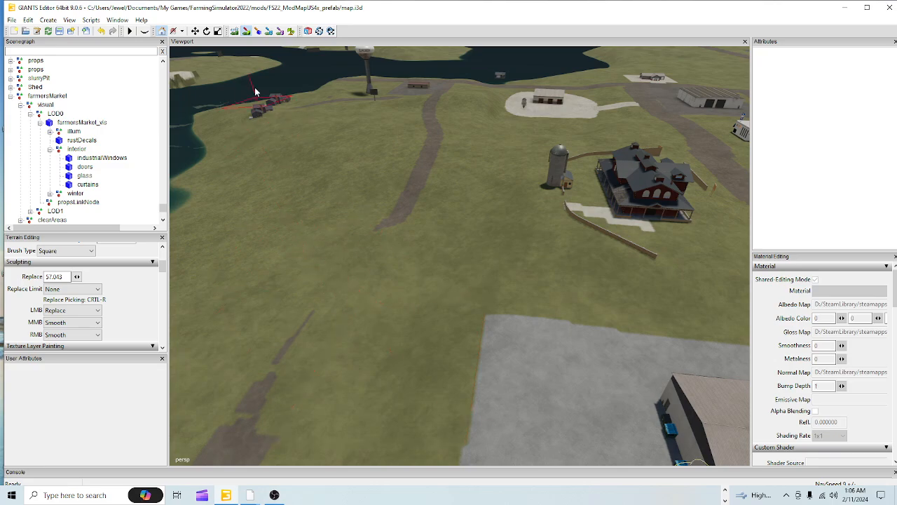
click(245, 33)
Paint a narrow dirt strip past the concrete lot to reconnect the two ends of the road
alt+drag(394, 179, 459, 150)
scroll(458, 150, down, 3)
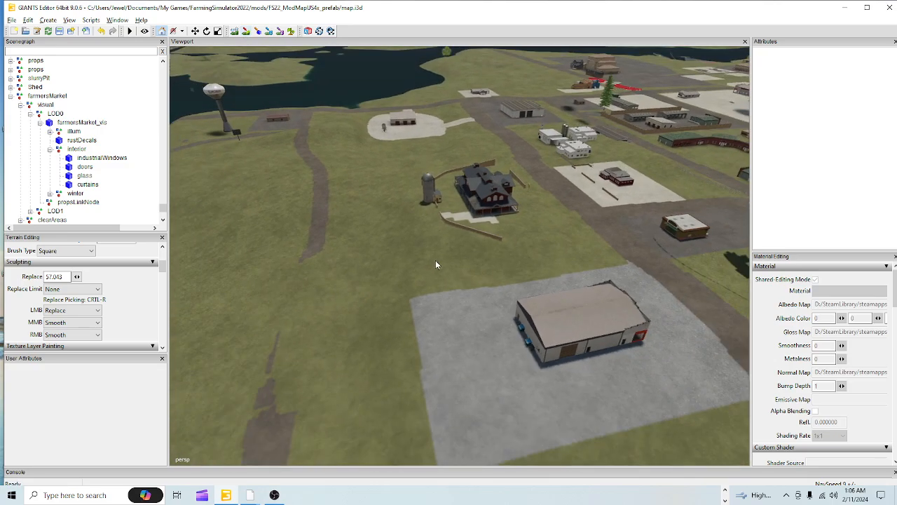
alt+drag(436, 260, 421, 317)
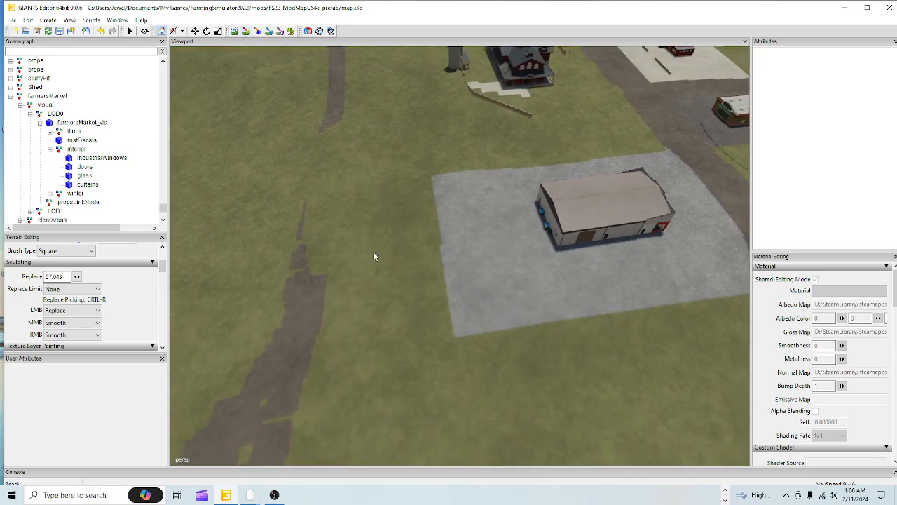
click(246, 31)
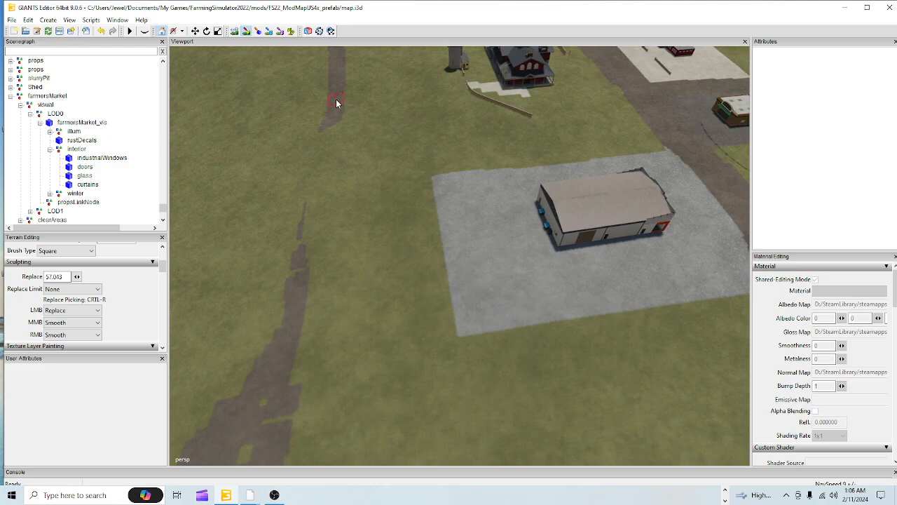
drag(332, 140, 331, 201)
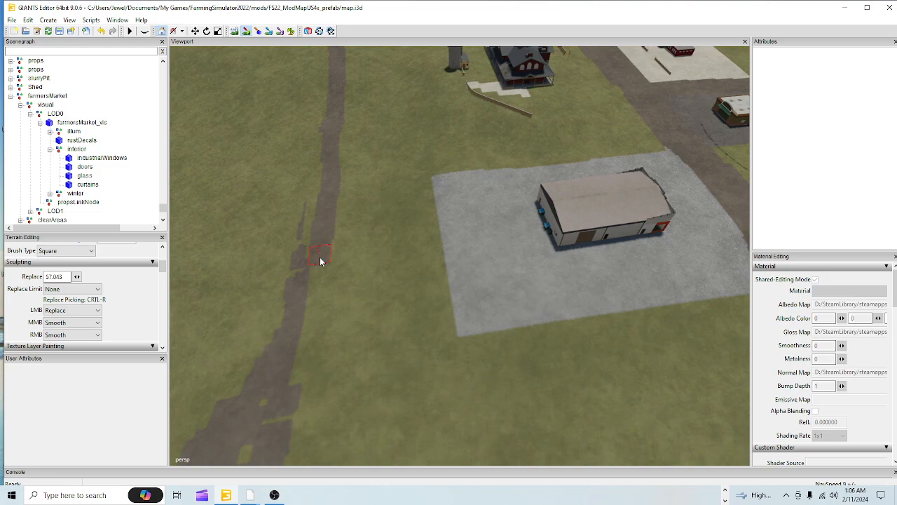
drag(319, 311, 304, 412)
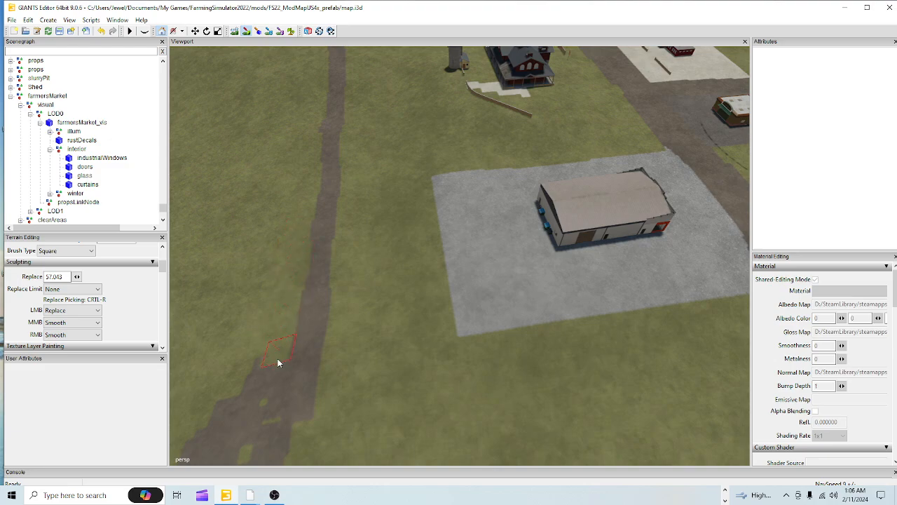
Paint grass over the leftover dirt patches beside and beyond the lower end of the new road strip
drag(278, 363, 258, 456)
mouse_move(224, 414)
mouse_down()
mouse_move(239, 449)
mouse_move(206, 433)
mouse_move(285, 461)
mouse_move(238, 450)
mouse_up()
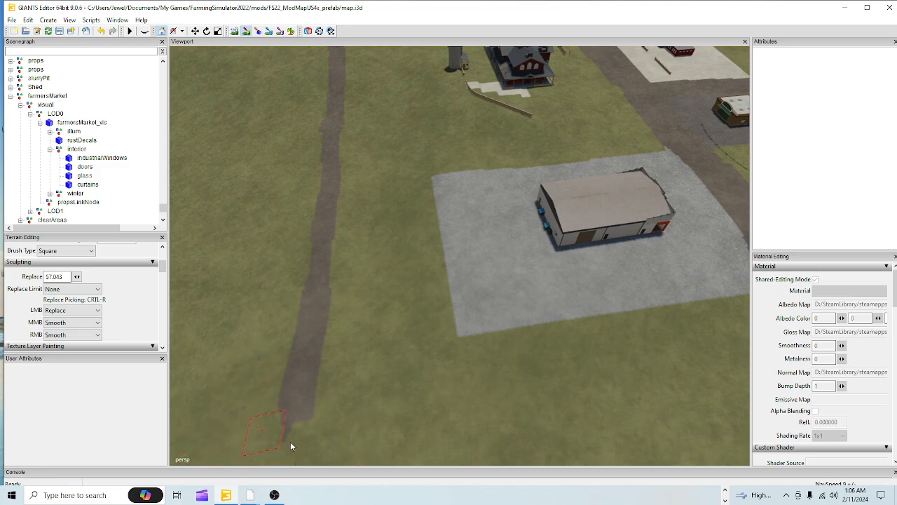
drag(291, 443, 254, 400)
click(247, 32)
Paint a dirt branch off the upper end of the new road, running past the far edge of the concrete lot
mouse_move(398, 224)
alt+mouse_down()
mouse_move(337, 271)
mouse_move(340, 290)
alt+mouse_up()
alt+right_drag(333, 323, 698, 284)
alt+drag(698, 284, 633, 244)
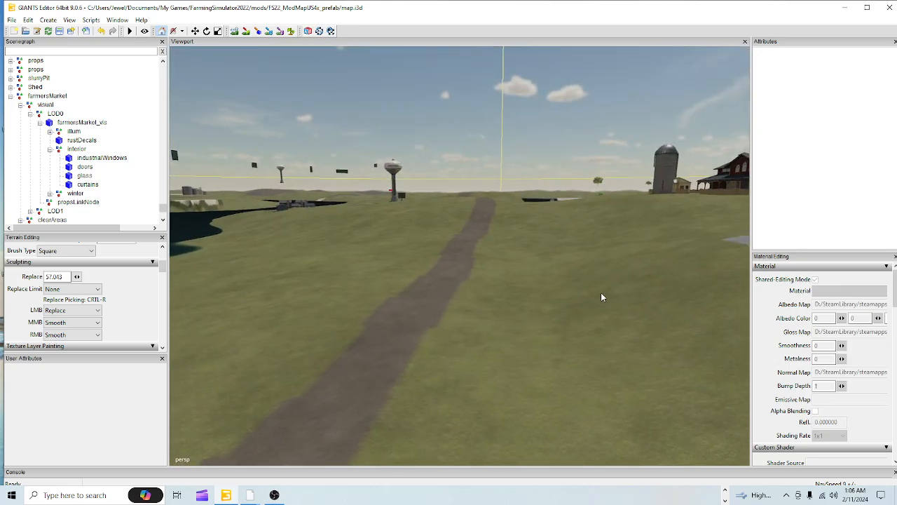
alt+drag(601, 293, 388, 379)
scroll(388, 379, down, 3)
alt+drag(706, 304, 456, 312)
scroll(567, 324, down, 4)
alt+drag(604, 319, 556, 276)
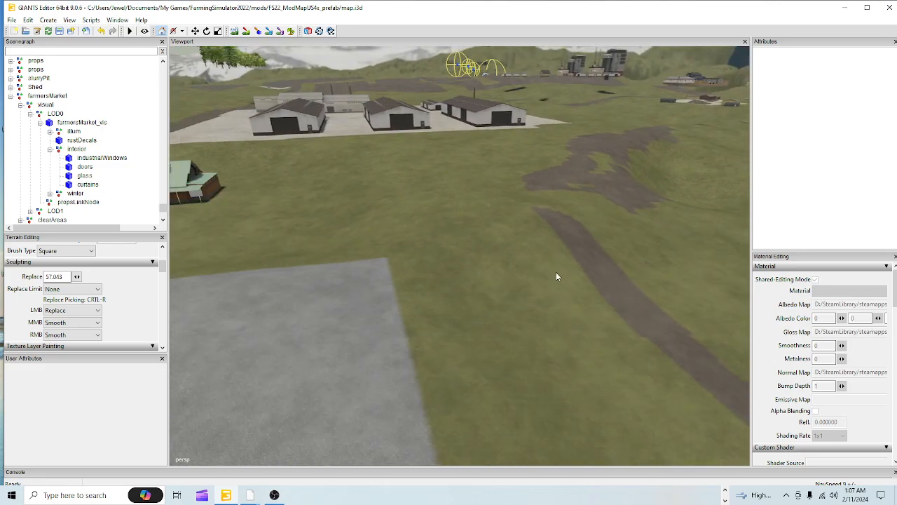
click(246, 31)
mouse_move(619, 294)
mouse_down()
mouse_move(584, 255)
mouse_move(440, 238)
mouse_up()
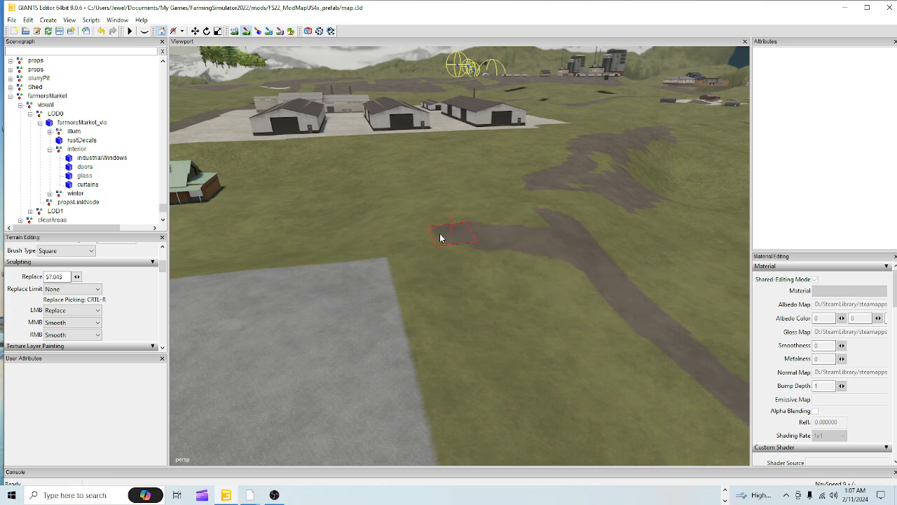
drag(381, 242, 333, 239)
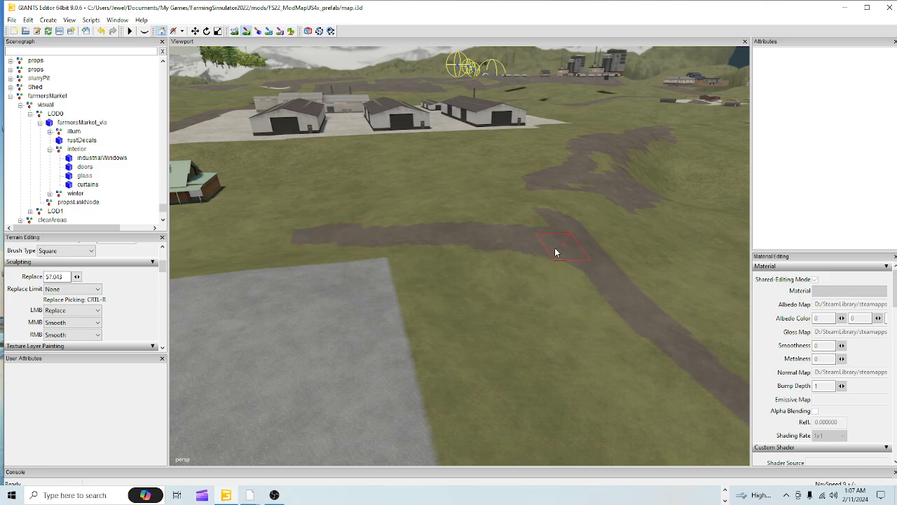
Paint grass over the old ragged dirt patches on the slope beyond the upper end of the road
click(510, 195)
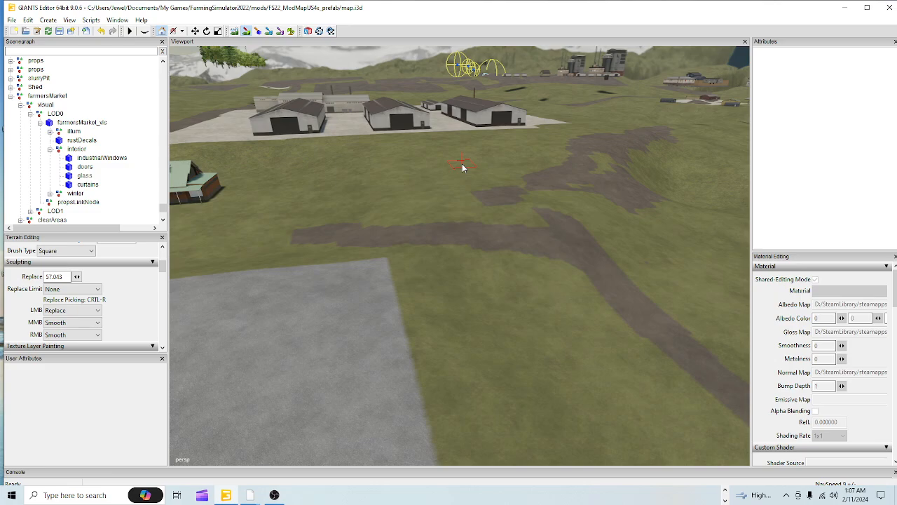
drag(501, 194, 473, 195)
scroll(528, 199, up, 3)
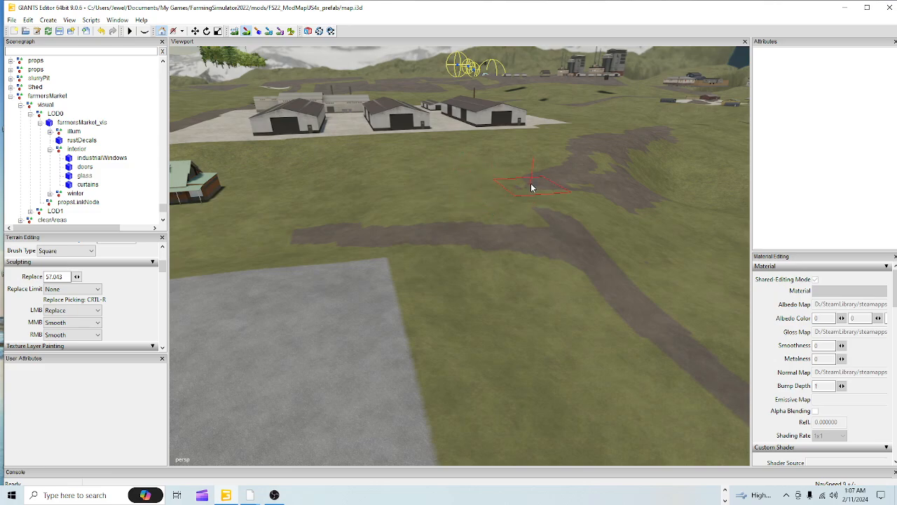
drag(531, 187, 654, 182)
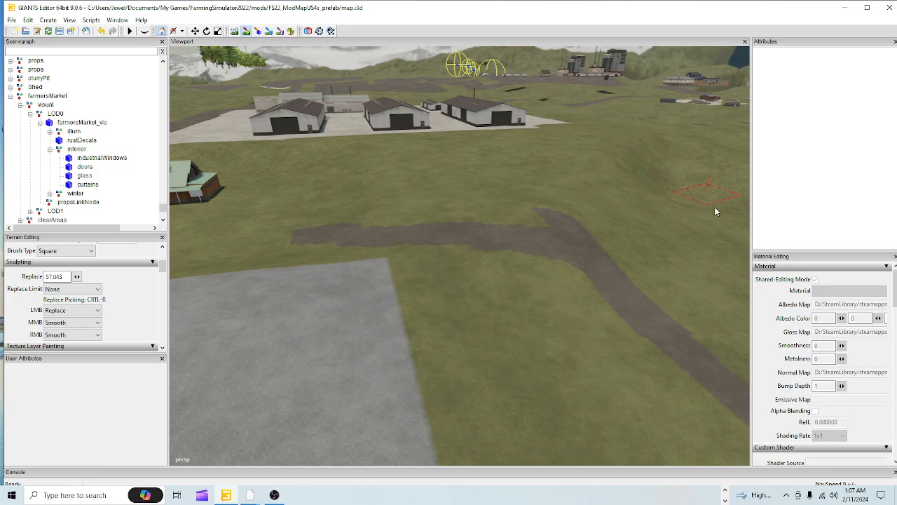
Paint a second dirt branch off the road's bend, running down the slope towards the lake side
click(245, 33)
click(248, 33)
mouse_move(681, 300)
mouse_down()
mouse_move(721, 187)
mouse_move(699, 267)
mouse_up()
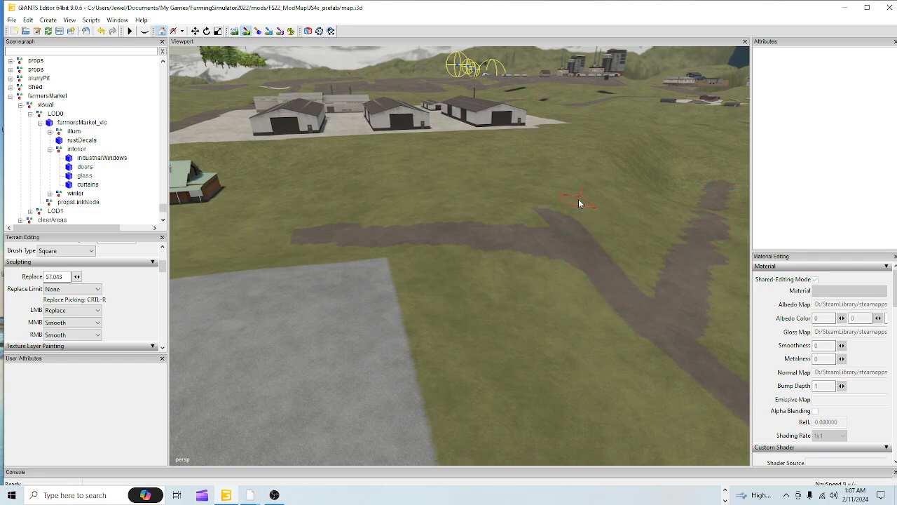
Paint grass over the road stub at the bend and even out the edge of the branch past the concrete lot
mouse_move(580, 201)
mouse_down()
mouse_move(555, 218)
mouse_move(611, 250)
mouse_move(534, 225)
mouse_move(366, 222)
mouse_move(496, 248)
mouse_move(460, 239)
mouse_up()
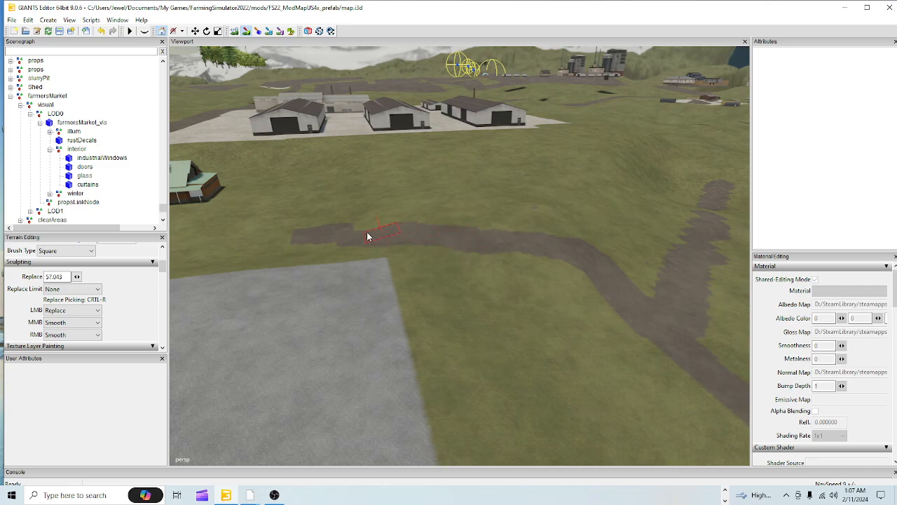
drag(367, 237, 344, 236)
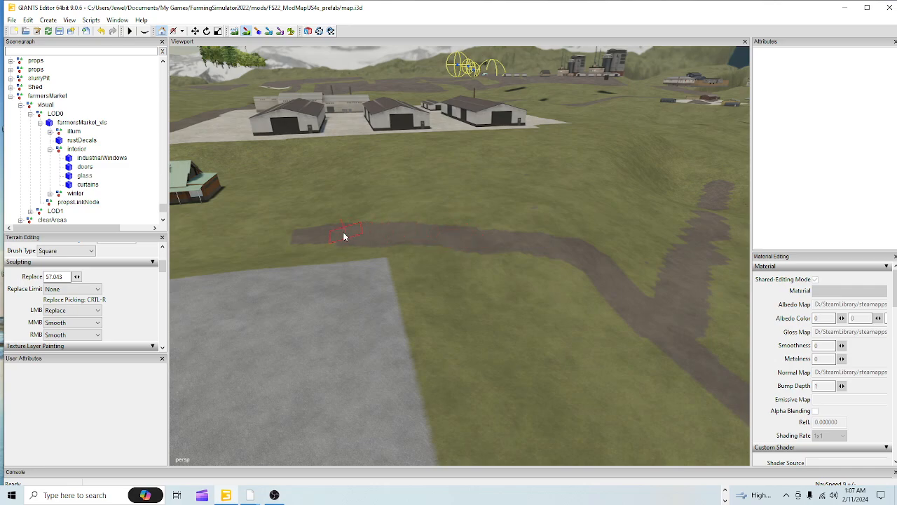
click(245, 32)
Examine the second dirt branch and the leftover dirt patches on the slope between the lake and the white sheds
alt+drag(504, 270, 643, 267)
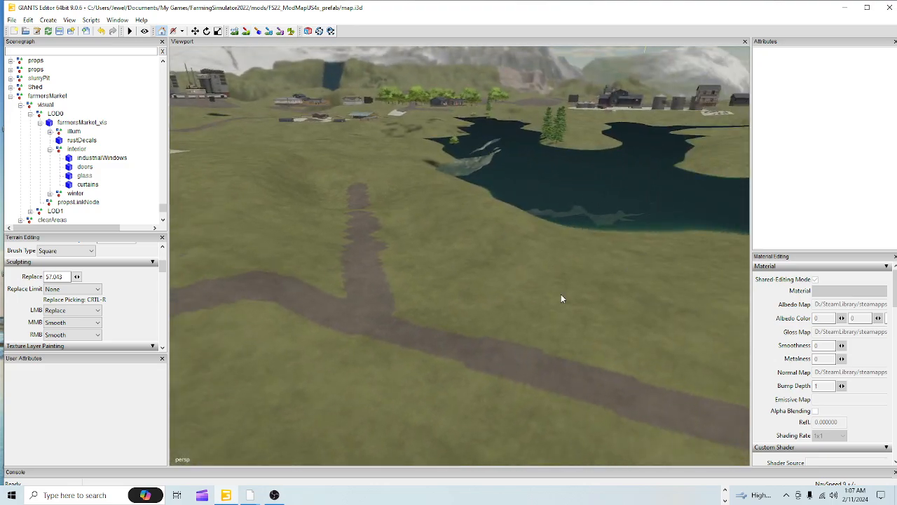
scroll(505, 214, up, 4)
alt+drag(498, 264, 454, 299)
scroll(454, 299, up, 4)
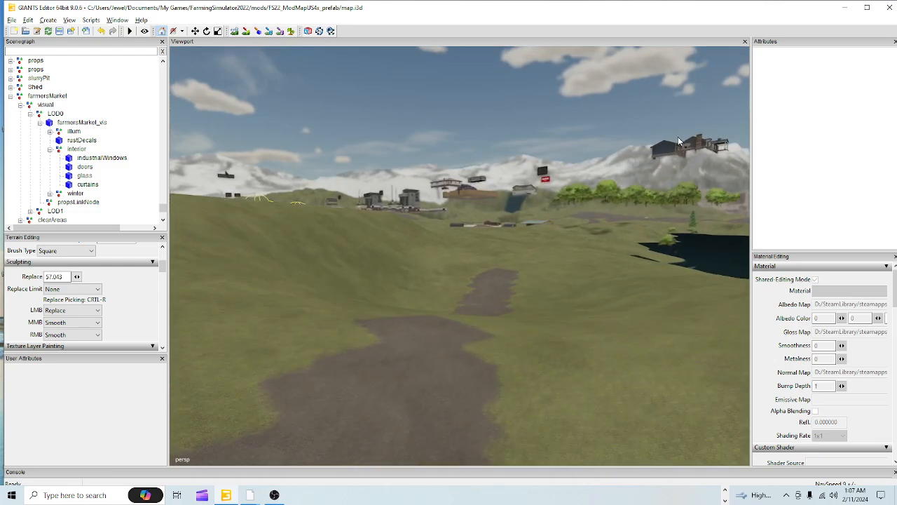
alt+drag(583, 216, 586, 284)
alt+drag(623, 319, 652, 323)
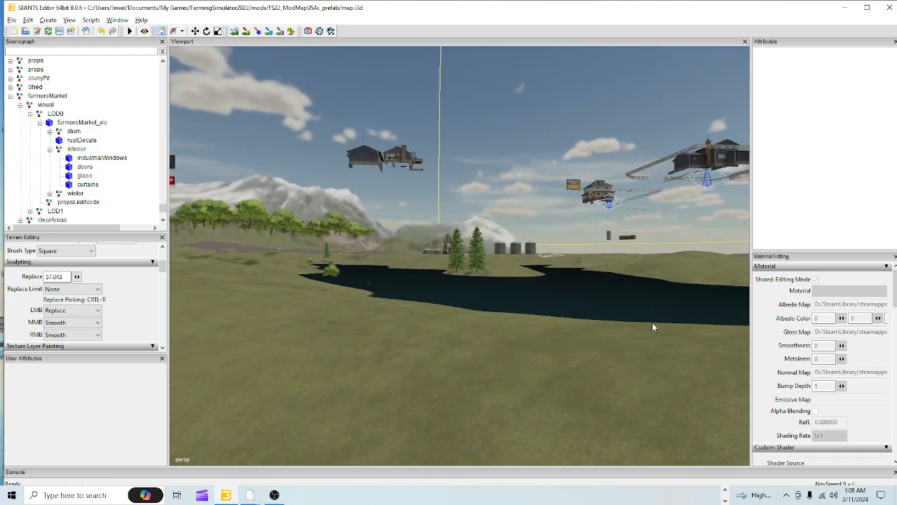
alt+right_drag(652, 322, 554, 349)
alt+drag(555, 349, 522, 279)
alt+right_drag(523, 278, 421, 371)
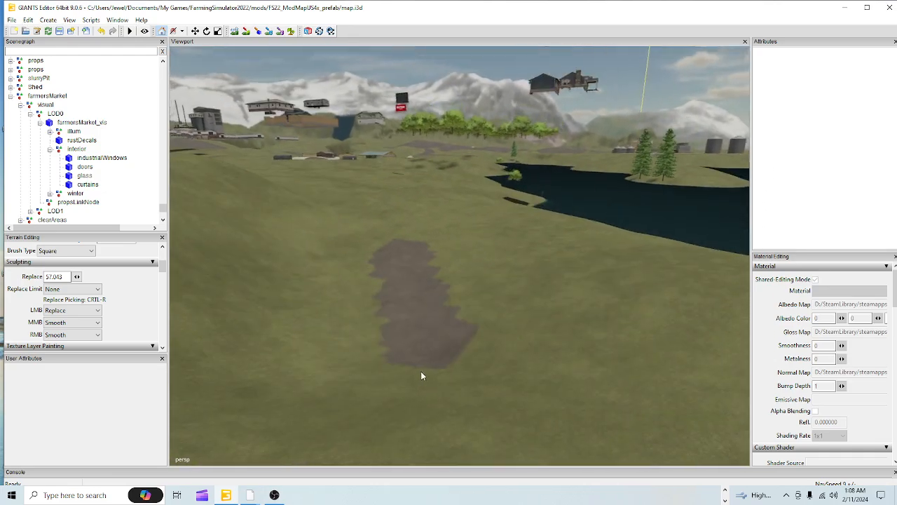
alt+drag(421, 372, 406, 368)
alt+right_drag(406, 368, 574, 318)
alt+drag(574, 318, 458, 375)
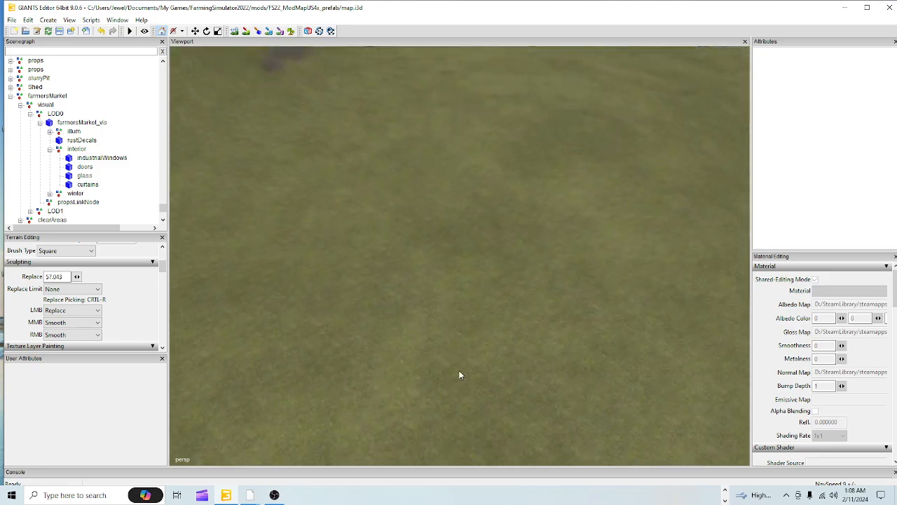
alt+right_drag(459, 374, 422, 402)
alt+right_drag(619, 196, 408, 390)
alt+drag(408, 389, 369, 362)
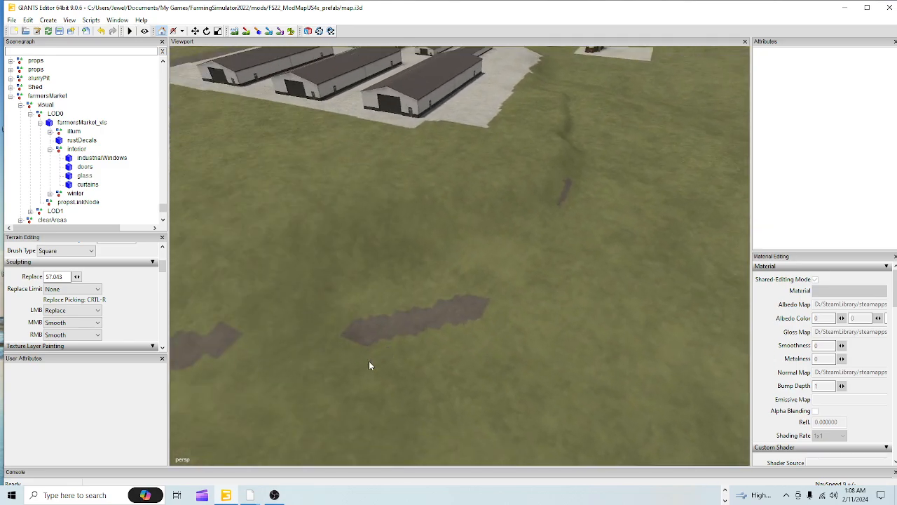
alt+right_drag(369, 362, 316, 413)
alt+right_drag(589, 315, 511, 383)
alt+drag(512, 383, 557, 324)
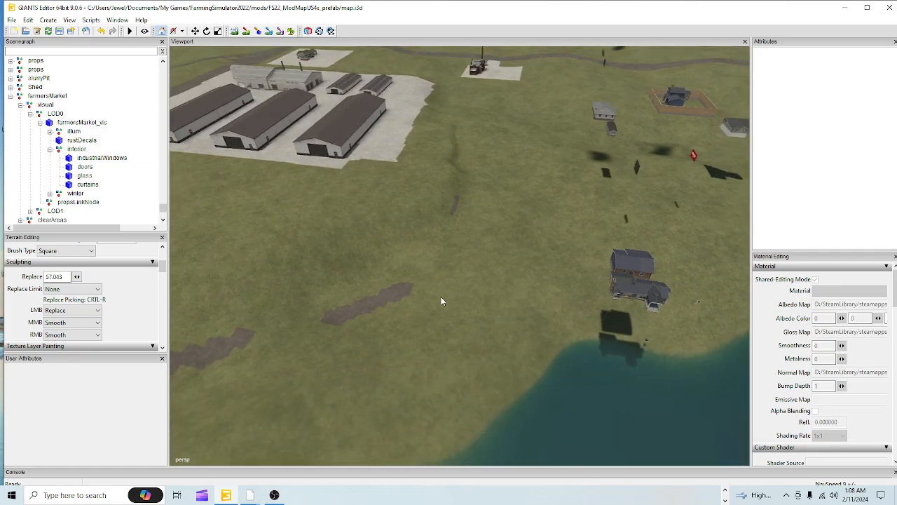
Survey the terrain along the lakeside branch and across the open grassland towards the distant houses
alt+drag(499, 289, 494, 322)
alt+right_drag(494, 321, 644, 83)
alt+right_drag(540, 270, 659, 152)
alt+right_drag(533, 287, 663, 153)
alt+right_drag(486, 362, 430, 276)
alt+drag(430, 276, 574, 300)
alt+right_drag(574, 300, 347, 248)
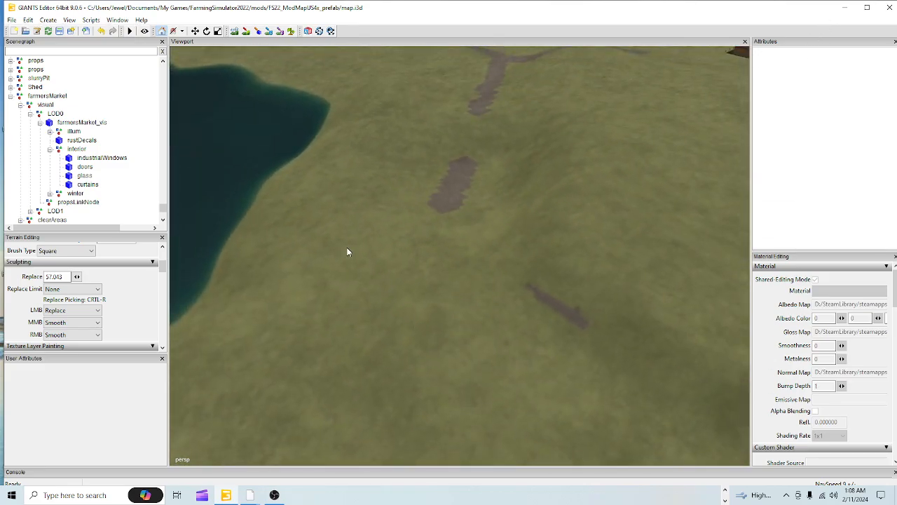
alt+drag(374, 223, 595, 263)
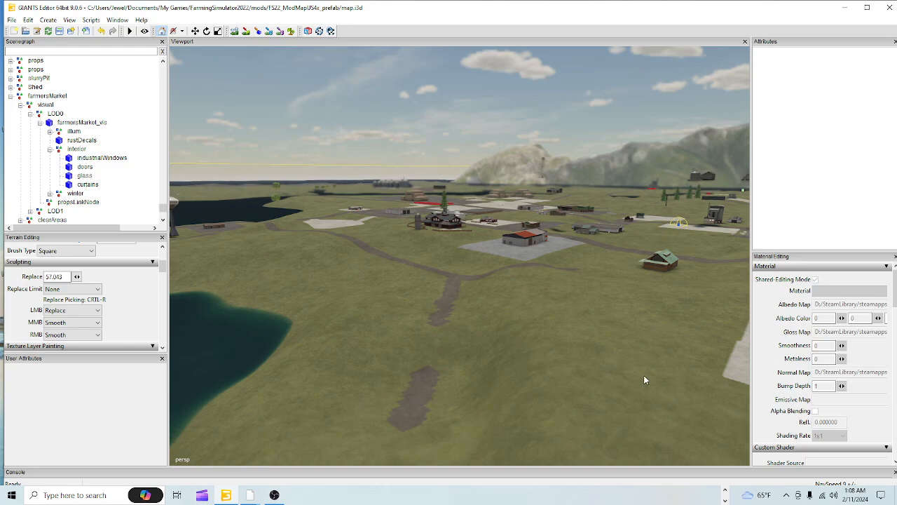
alt+drag(645, 380, 498, 240)
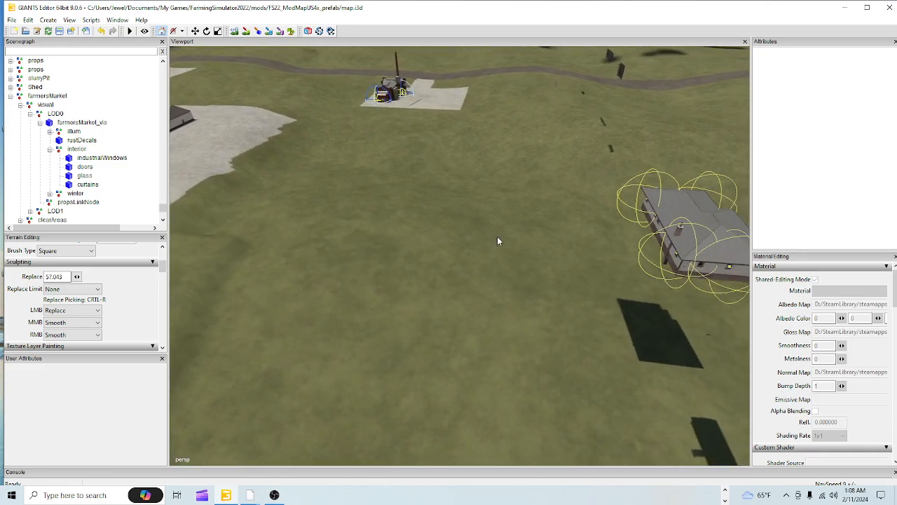
alt+drag(594, 335, 527, 218)
scroll(527, 219, down, 3)
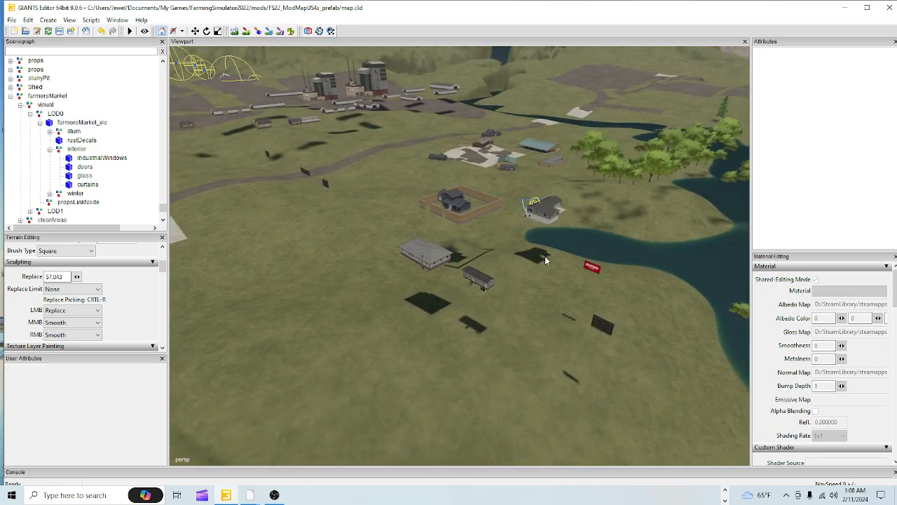
scroll(447, 361, down, 2)
alt+drag(492, 373, 452, 366)
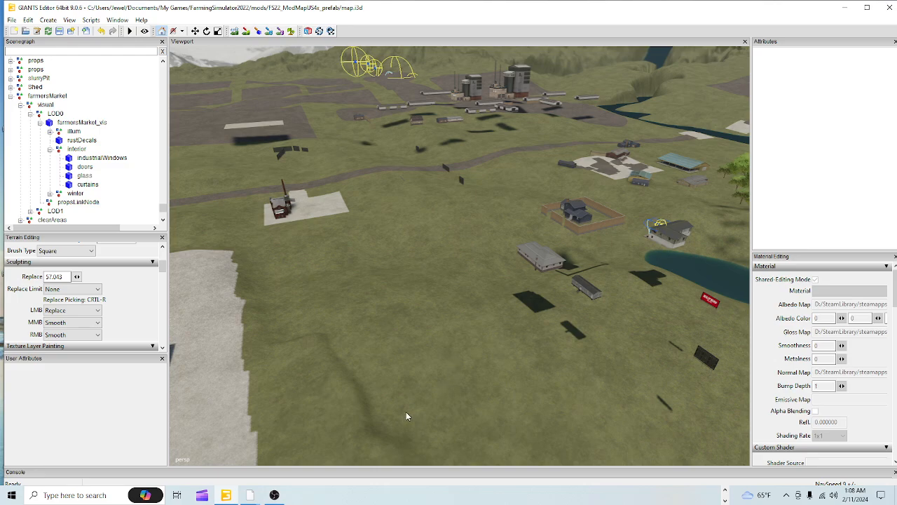
Level the groove beside the white sheds' yard with a picked replace height of 65.314 and paint grass along the yard's edge
alt+drag(452, 405, 423, 422)
alt+right_drag(423, 424, 433, 470)
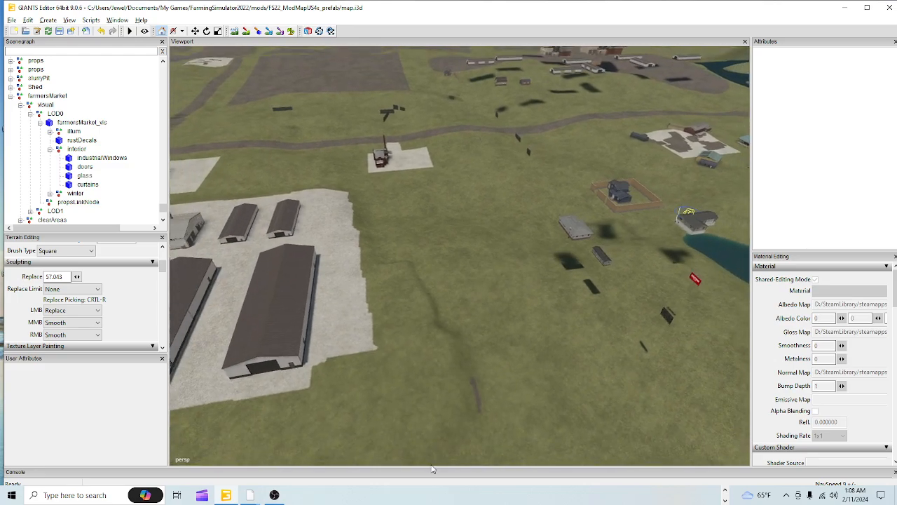
alt+middle_drag(462, 396, 487, 319)
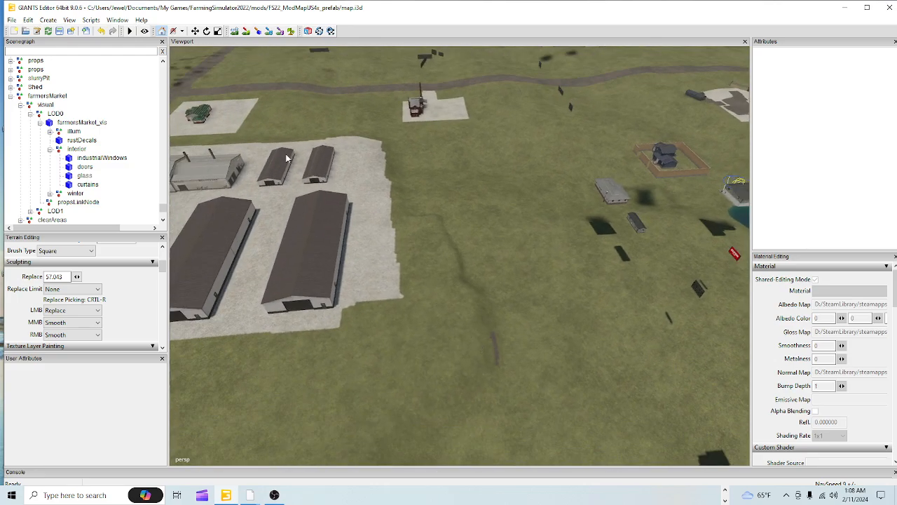
click(235, 32)
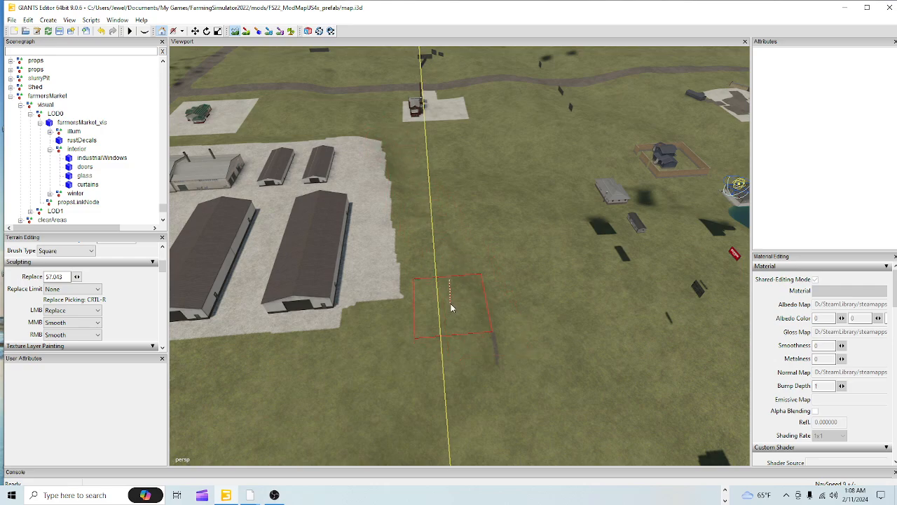
key(ctrl+r)
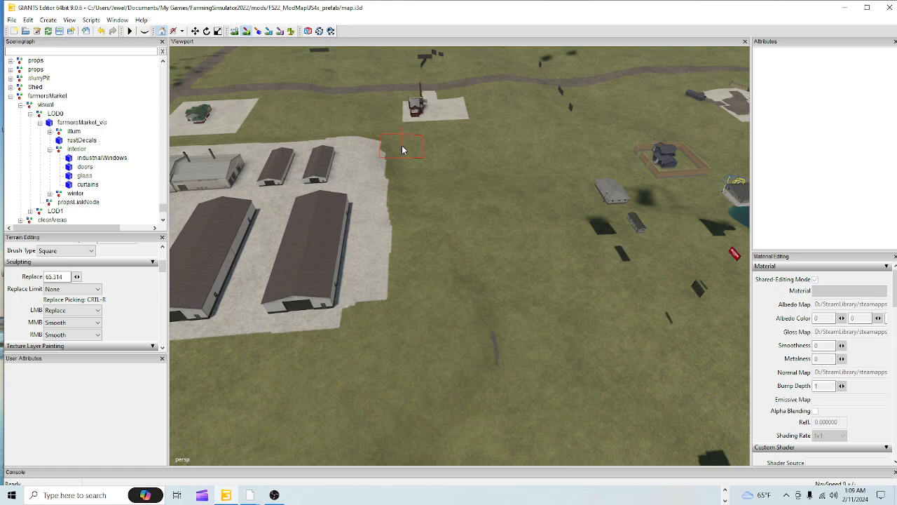
Flatten the ground beside the sheds' yard at a picked height of 65.642 and paint the yard's pale surface out to straighter edges
click(234, 32)
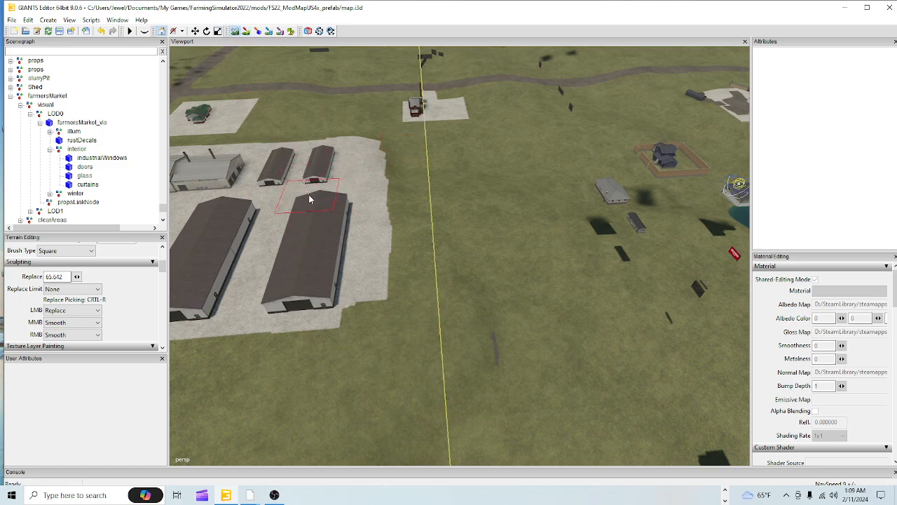
mouse_move(356, 164)
mouse_down()
mouse_move(378, 151)
mouse_move(293, 150)
mouse_up()
mouse_move(357, 151)
mouse_down()
mouse_move(385, 147)
mouse_move(393, 231)
mouse_move(380, 302)
mouse_move(414, 139)
mouse_move(410, 244)
mouse_move(420, 151)
mouse_move(352, 201)
mouse_move(361, 189)
mouse_move(417, 179)
mouse_move(447, 190)
mouse_up()
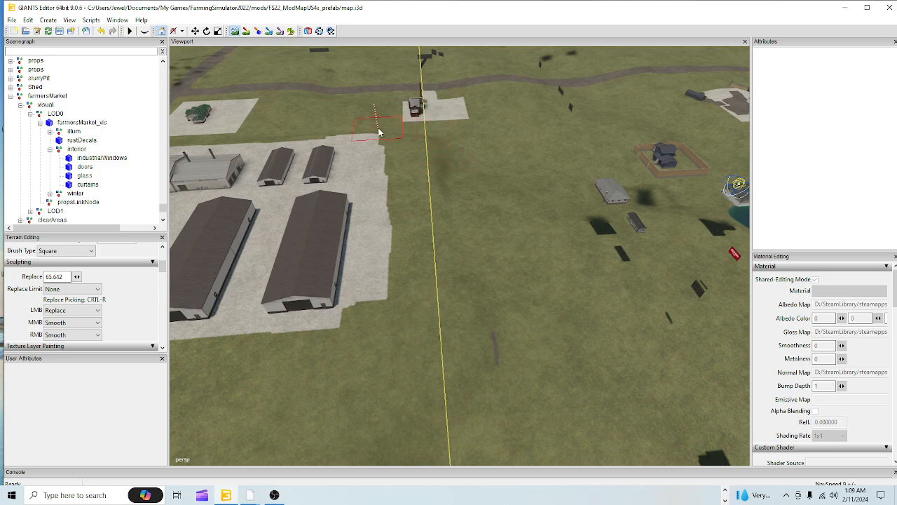
click(246, 31)
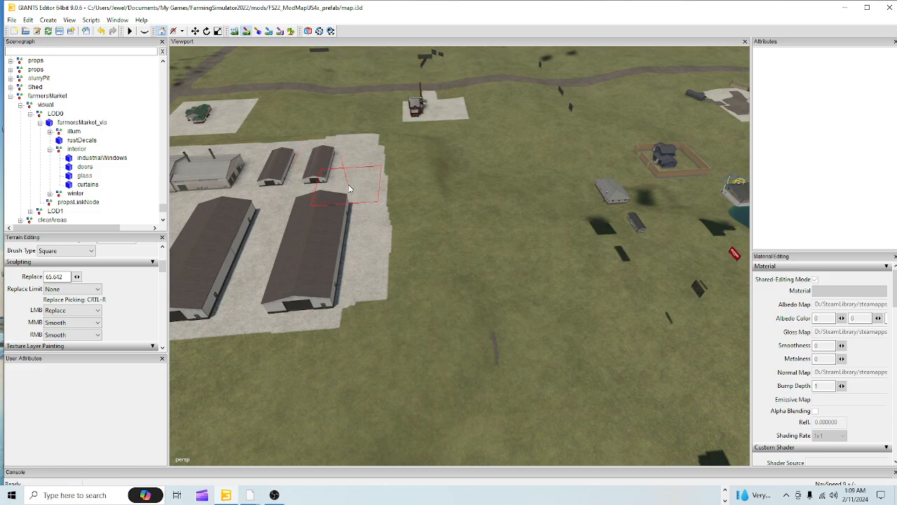
mouse_move(352, 188)
mouse_down()
mouse_move(367, 182)
mouse_move(370, 154)
mouse_move(358, 294)
mouse_move(375, 150)
mouse_move(355, 254)
mouse_move(312, 314)
mouse_move(294, 253)
mouse_move(310, 206)
mouse_move(331, 323)
mouse_move(351, 309)
mouse_move(355, 303)
mouse_move(231, 306)
mouse_move(221, 321)
mouse_move(231, 331)
mouse_up()
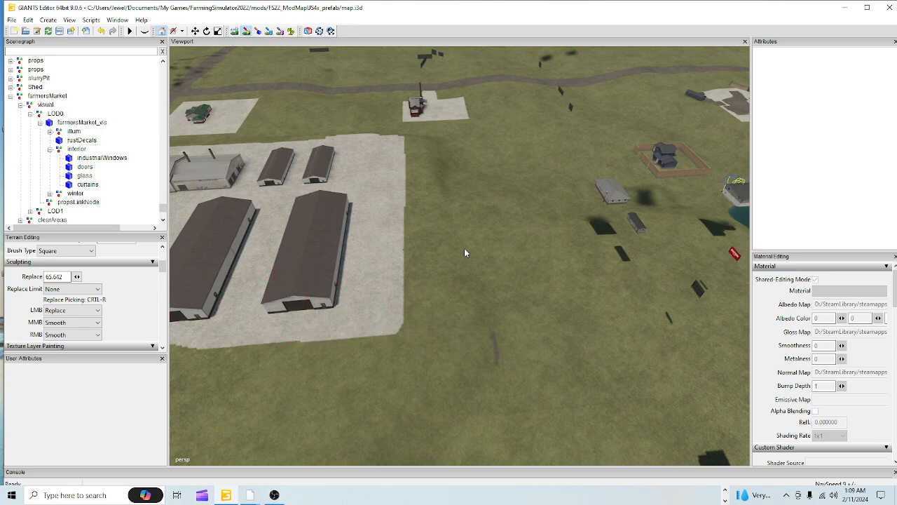
Examine the sheds' yard, the green-roofed building and the yard's front edge from raised and close viewpoints
alt+drag(464, 248, 363, 273)
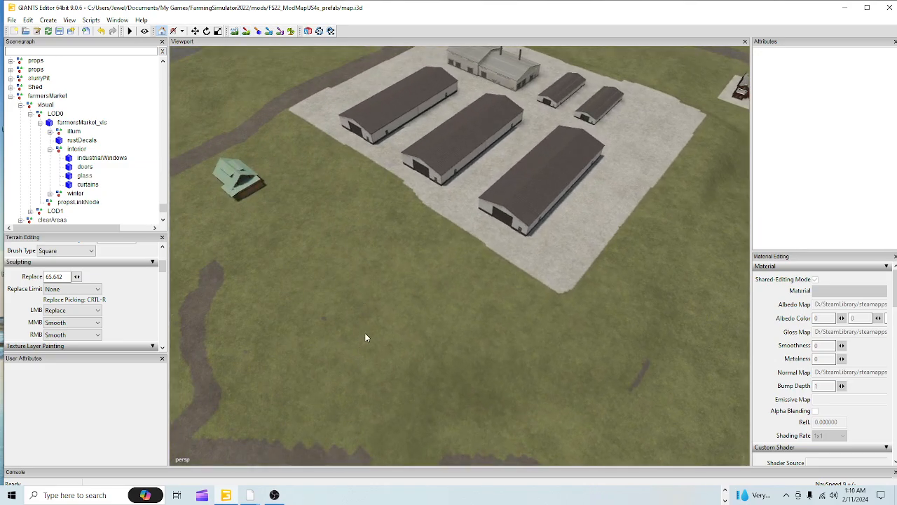
alt+drag(457, 306, 393, 326)
scroll(601, 75, up, 5)
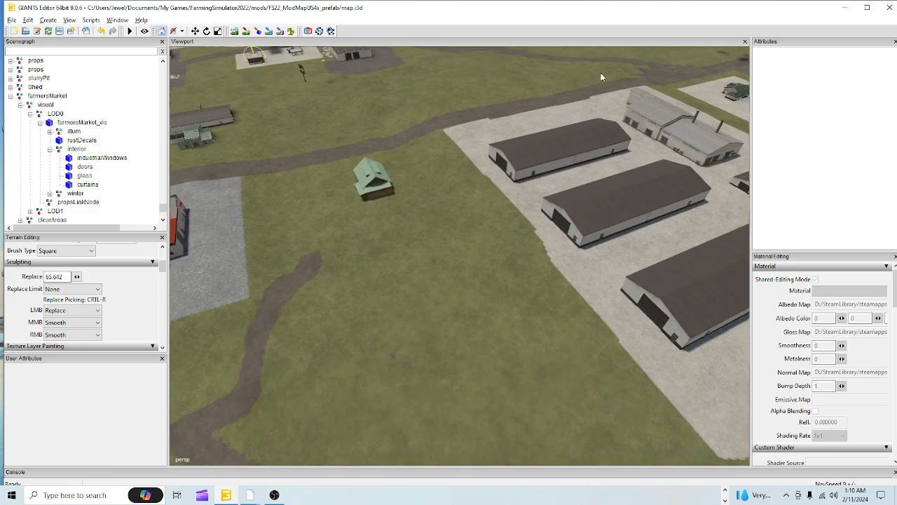
alt+drag(617, 224, 411, 180)
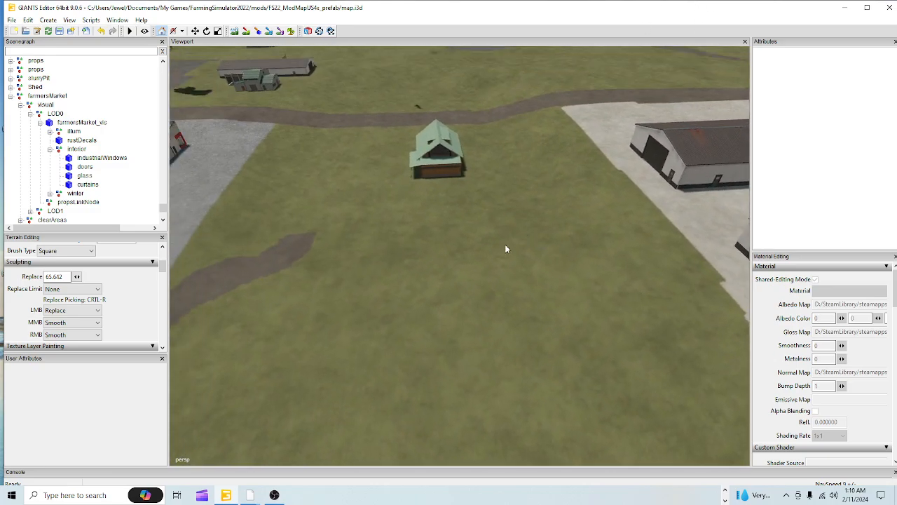
alt+drag(506, 248, 512, 277)
alt+drag(516, 225, 589, 246)
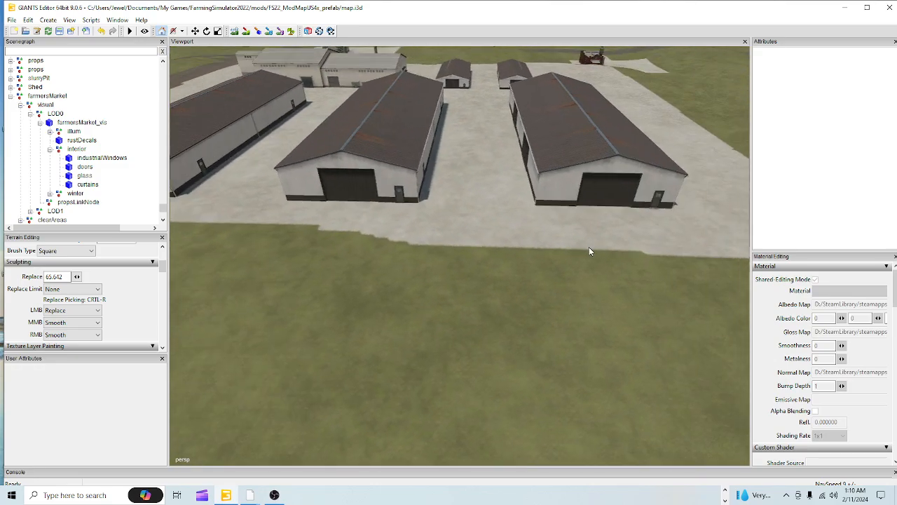
scroll(589, 246, up, 5)
alt+drag(543, 301, 537, 265)
scroll(612, 185, up, 4)
alt+drag(612, 185, 410, 222)
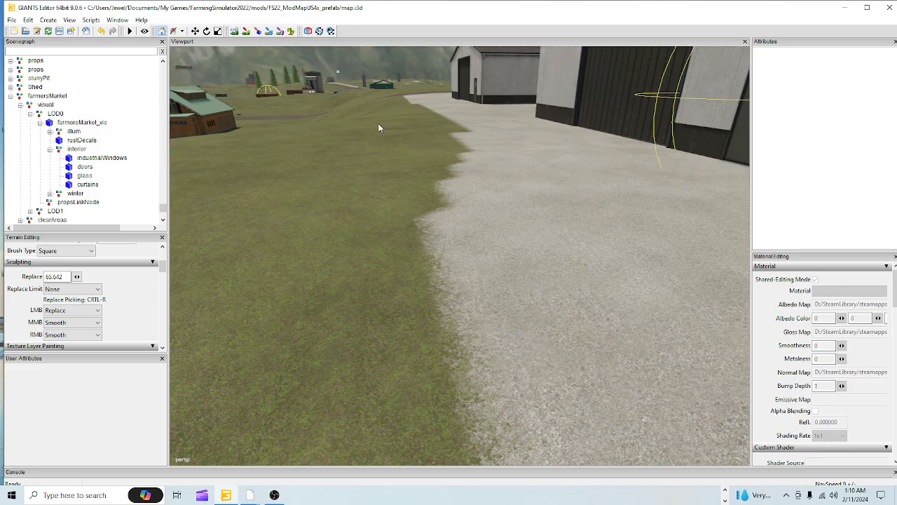
Flatten the bank beside the white sheds' yard at a picked height of 65.661 and extend the yard's pale surface over the grass
alt+drag(498, 209, 558, 198)
scroll(558, 198, down, 6)
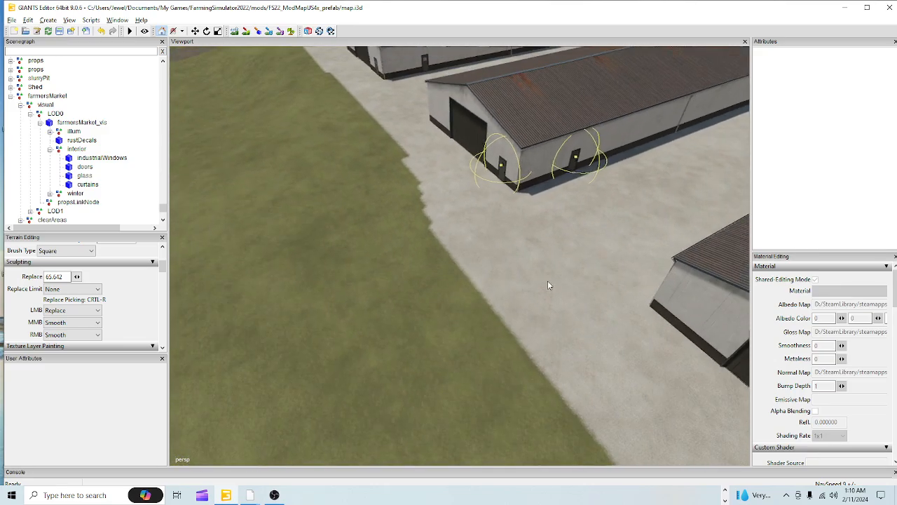
alt+drag(548, 283, 606, 168)
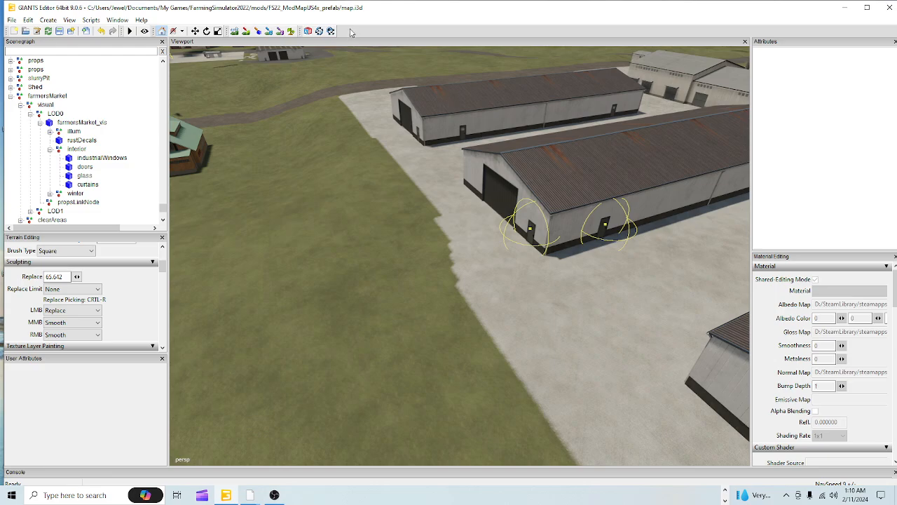
click(235, 31)
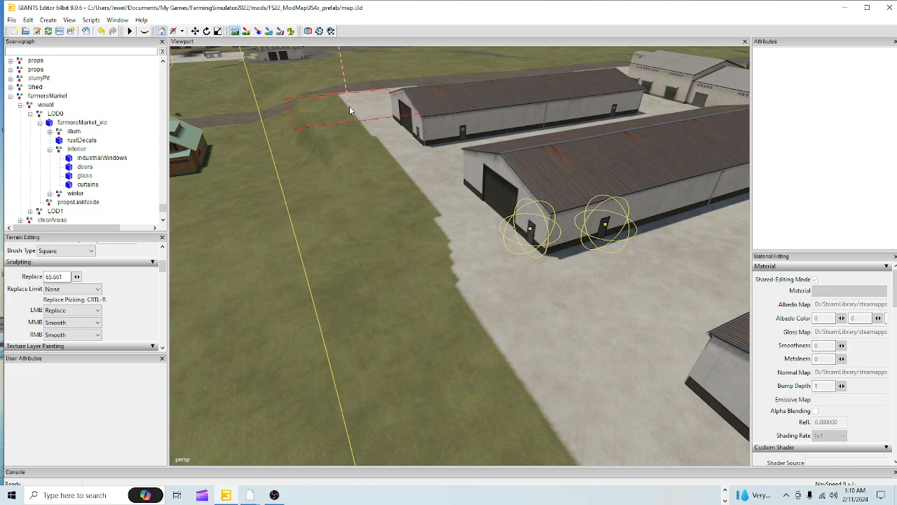
click(349, 110)
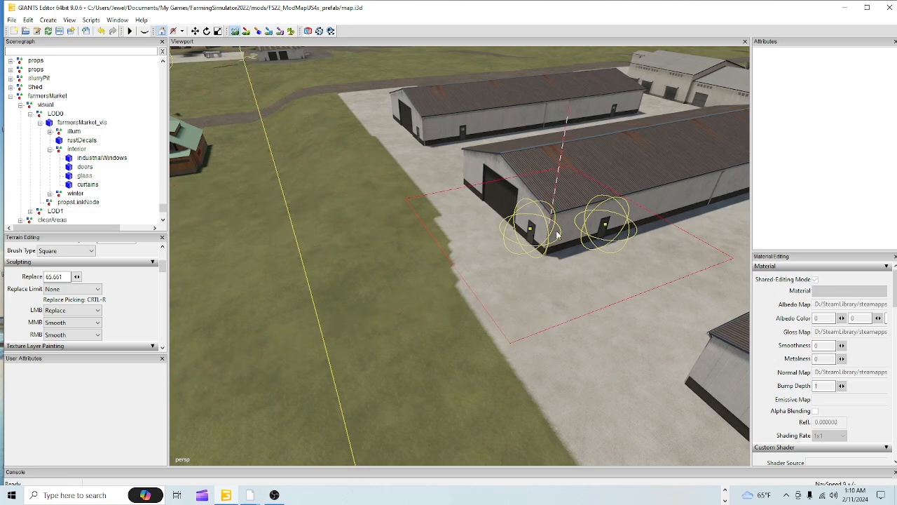
click(247, 31)
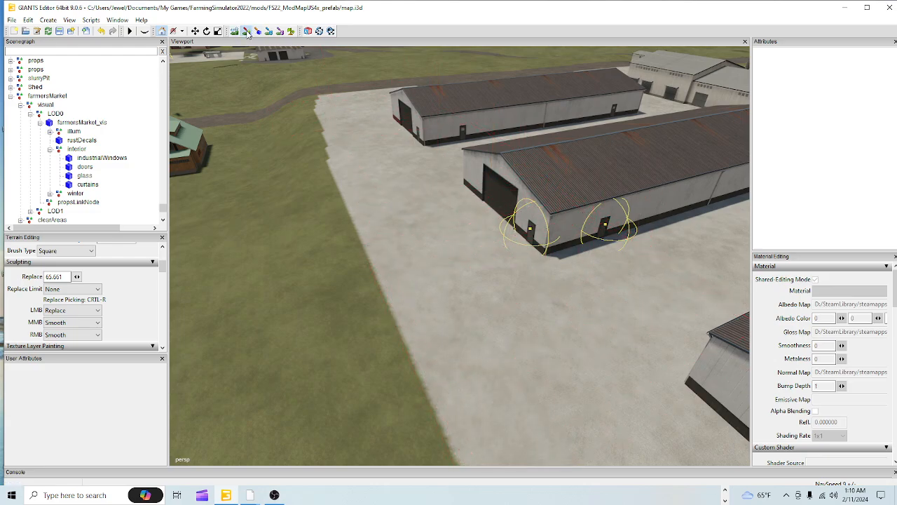
Inspect the widened yard's edge and the grassland between the sheds and the farmersMarket's porch
alt+right_drag(507, 347, 683, 77)
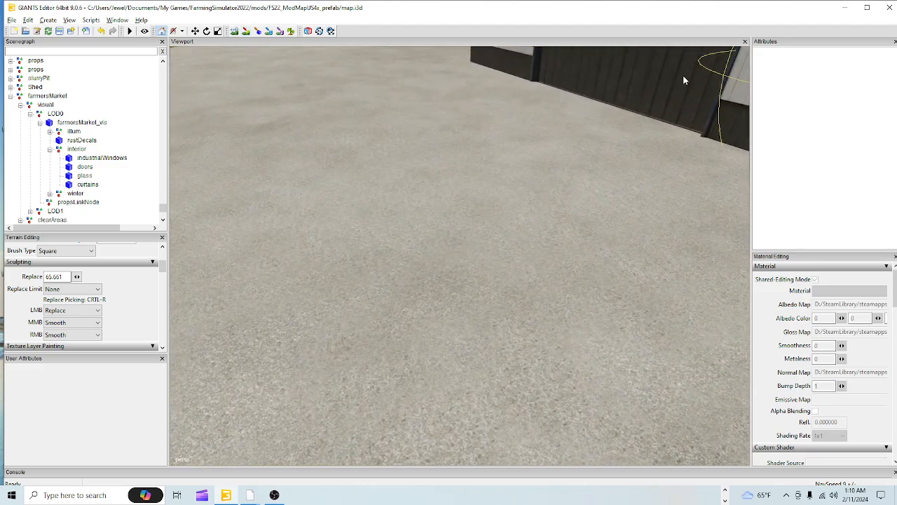
alt+drag(683, 77, 474, 193)
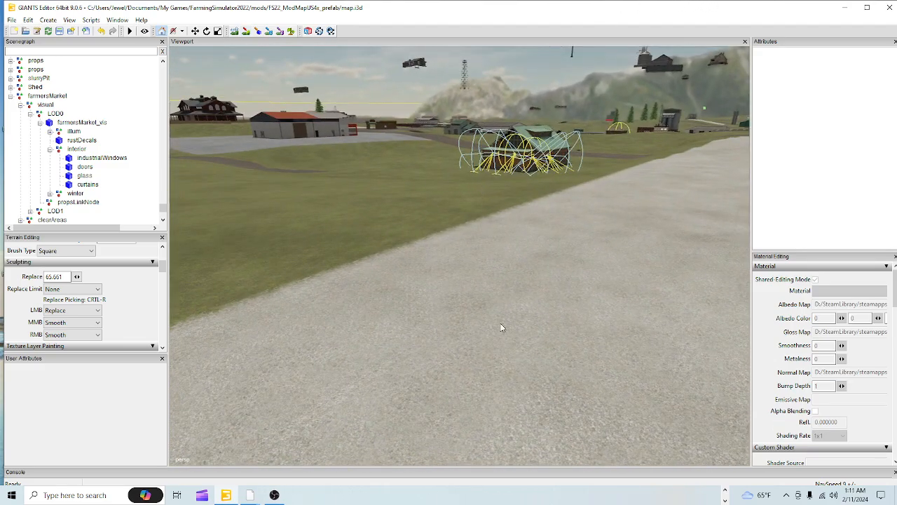
alt+drag(502, 326, 490, 309)
alt+right_drag(490, 309, 546, 246)
alt+drag(539, 288, 588, 263)
alt+right_drag(587, 263, 701, 254)
alt+drag(673, 345, 461, 351)
alt+right_drag(461, 351, 894, 91)
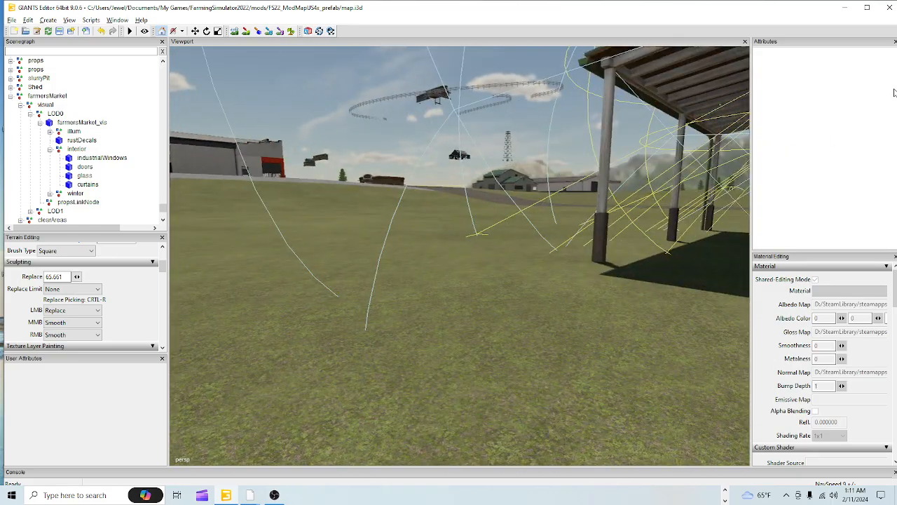
Survey the farmersMarket from several sides to judge its placement relative to the dirt road and the surrounding grass
alt+drag(336, 224, 633, 300)
alt+right_drag(633, 300, 481, 335)
alt+drag(481, 335, 416, 330)
alt+right_drag(416, 330, 573, 330)
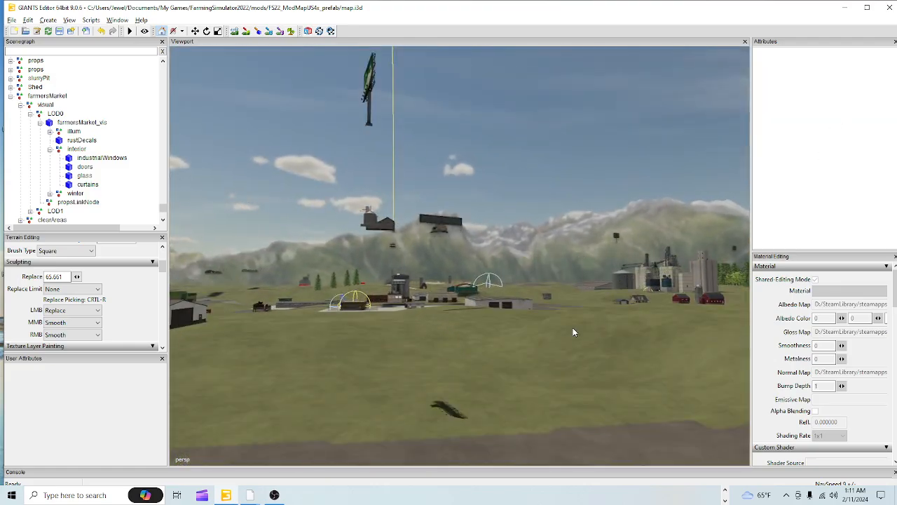
alt+drag(572, 330, 786, 355)
alt+right_drag(786, 355, 529, 375)
alt+drag(529, 377, 653, 347)
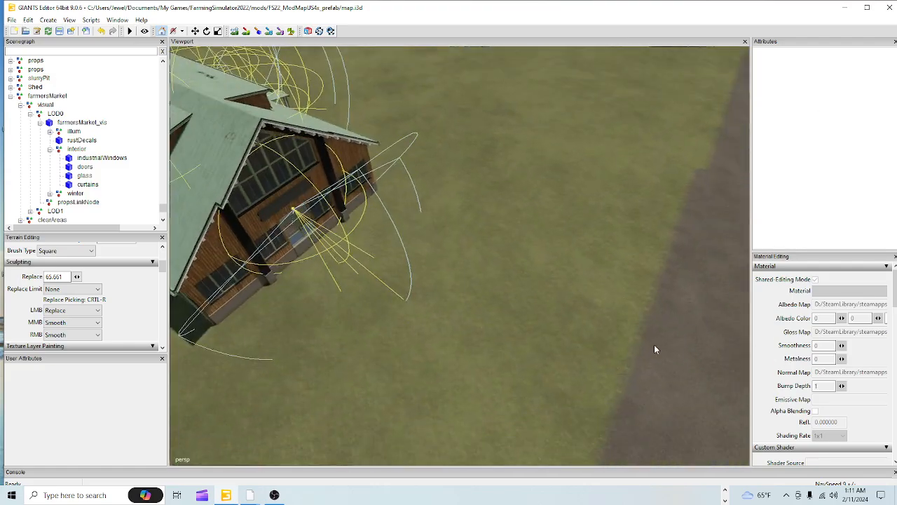
alt+right_drag(654, 347, 739, 157)
alt+drag(739, 157, 495, 278)
alt+right_drag(495, 278, 514, 272)
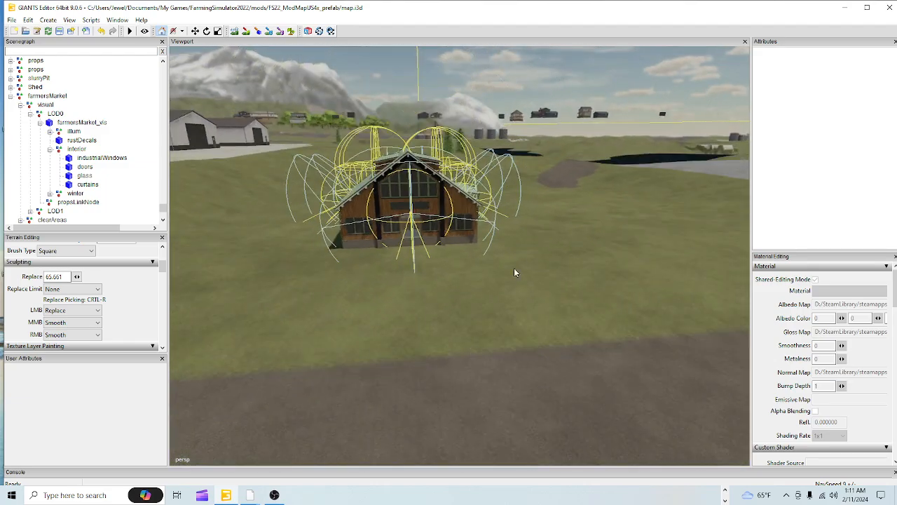
Move the whole farmersMarket group to about X 505.752, Y 57.047, Z -244.208 on the grass facing the dirt road
click(443, 191)
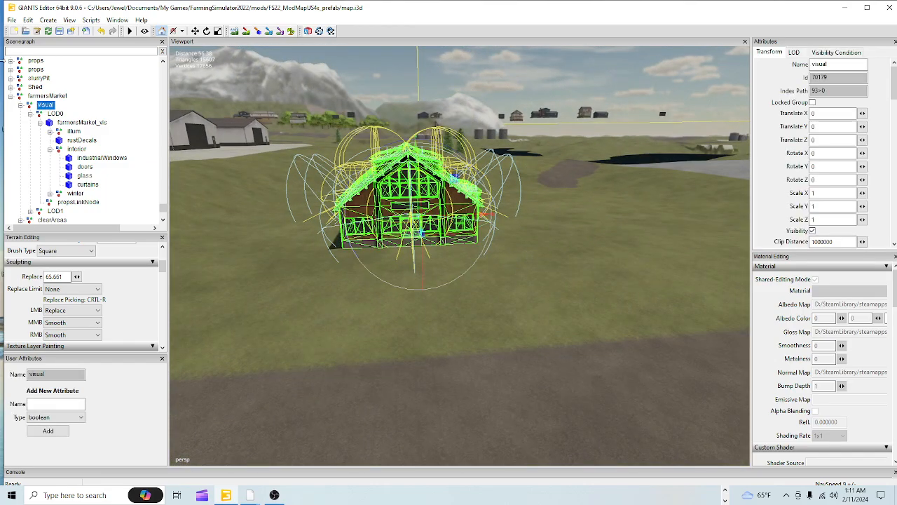
click(56, 95)
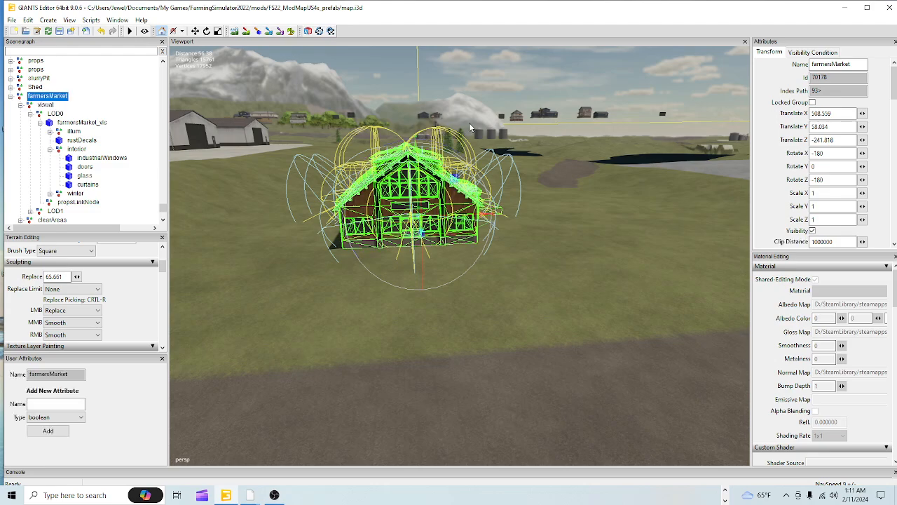
click(455, 229)
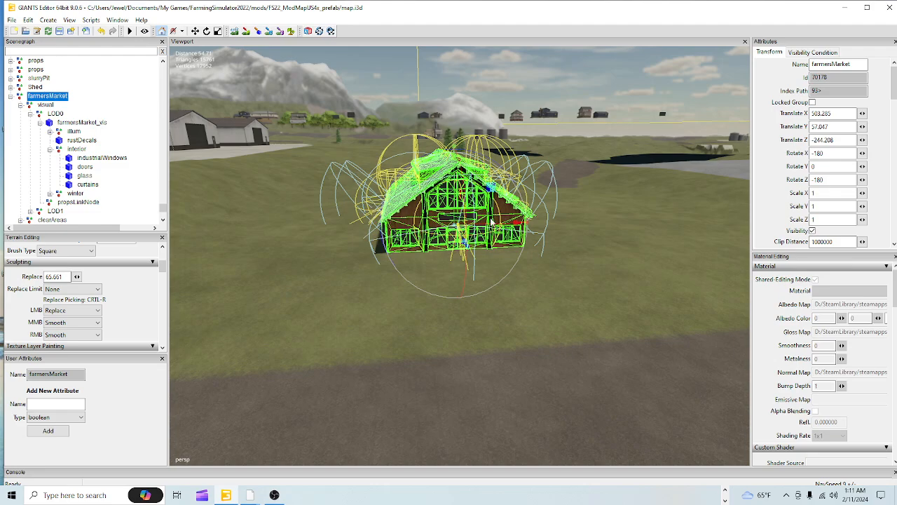
drag(500, 226, 525, 310)
Examine the farmersMarket's front facade, its ground contact and the blank sign board above the entrance
scroll(565, 273, up, 2)
alt+drag(565, 273, 549, 194)
scroll(557, 288, up, 3)
scroll(553, 199, up, 5)
scroll(531, 263, down, 4)
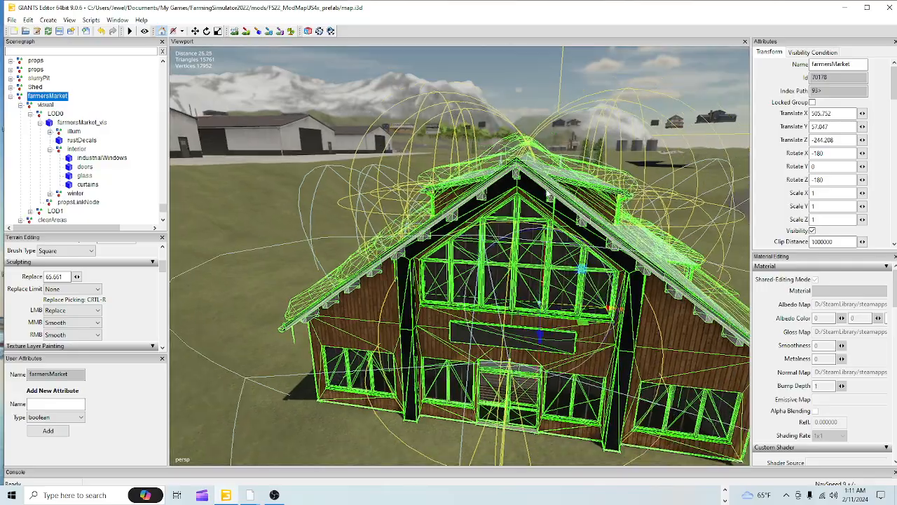
scroll(545, 239, down, 4)
scroll(544, 239, up, 1)
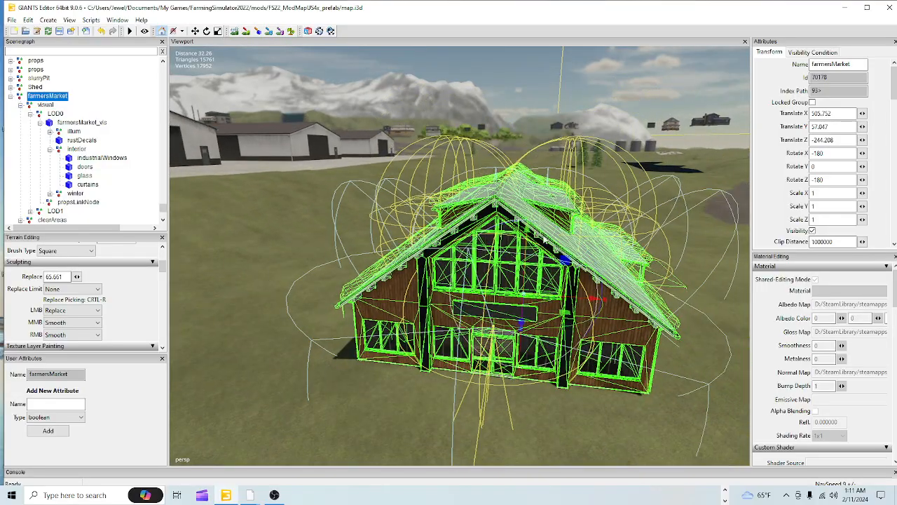
scroll(544, 239, down, 4)
alt+drag(545, 238, 516, 356)
scroll(590, 193, up, 4)
alt+drag(590, 194, 412, 219)
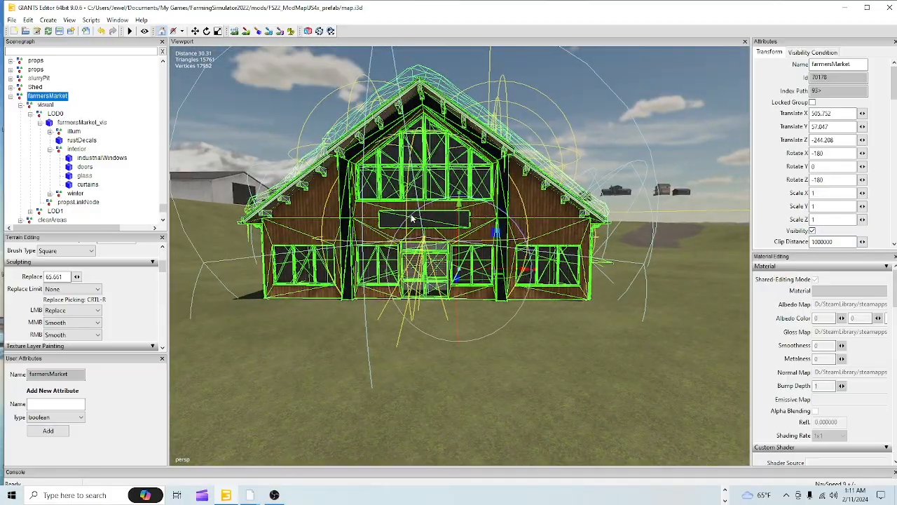
scroll(412, 219, up, 5)
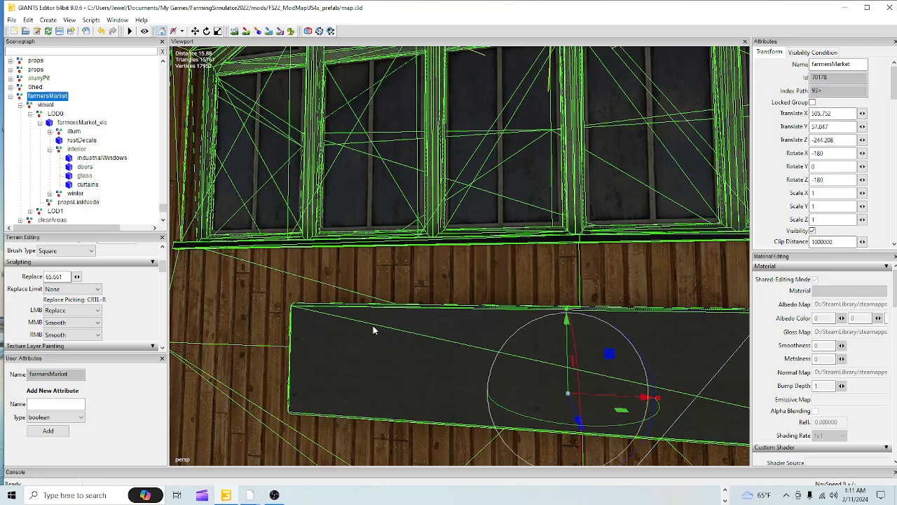
alt+drag(373, 330, 490, 241)
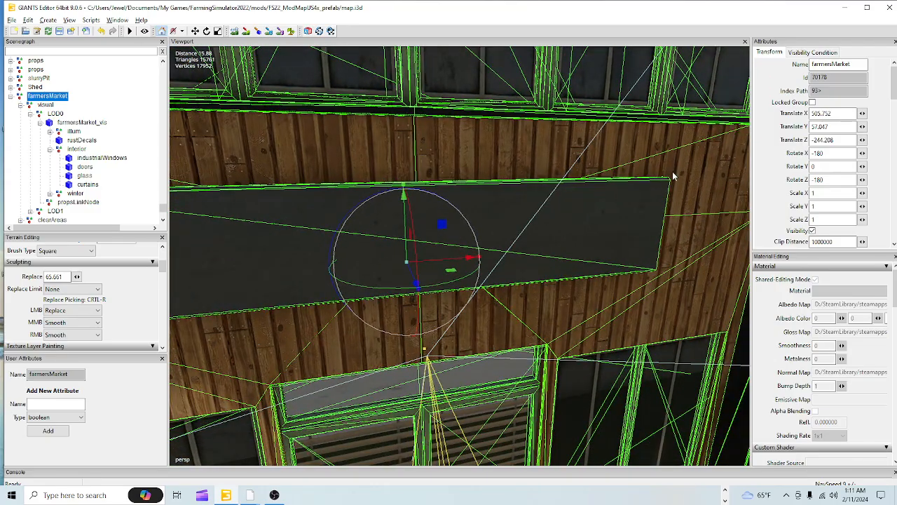
Examine the approach from the dirt road to the farmersMarket's front and its position relative to the sheds' yard
key(f)
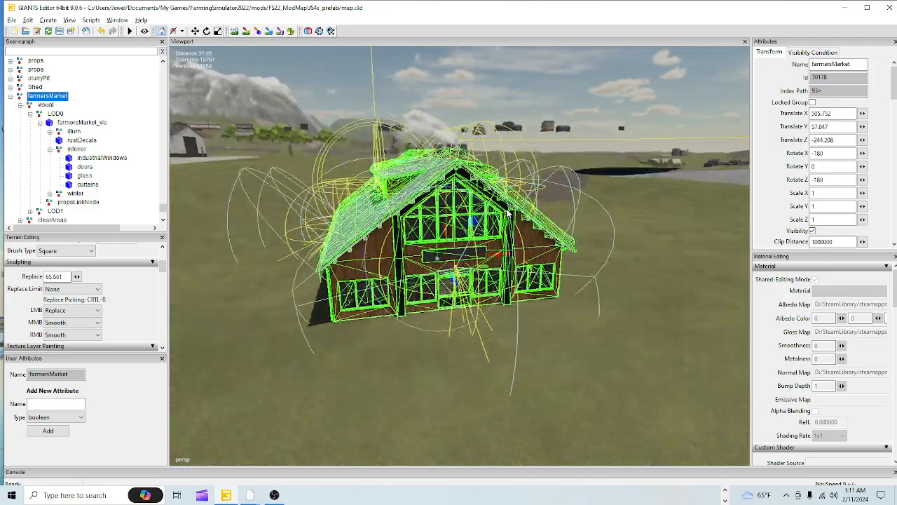
scroll(442, 334, down, 5)
alt+middle_drag(441, 334, 469, 316)
scroll(469, 316, up, 5)
alt+drag(649, 137, 414, 208)
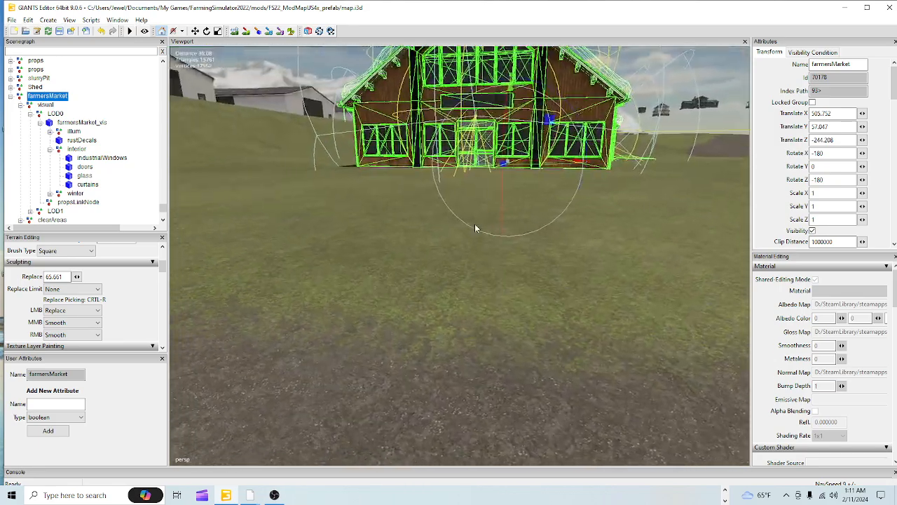
scroll(458, 262, down, 5)
alt+middle_drag(459, 262, 418, 361)
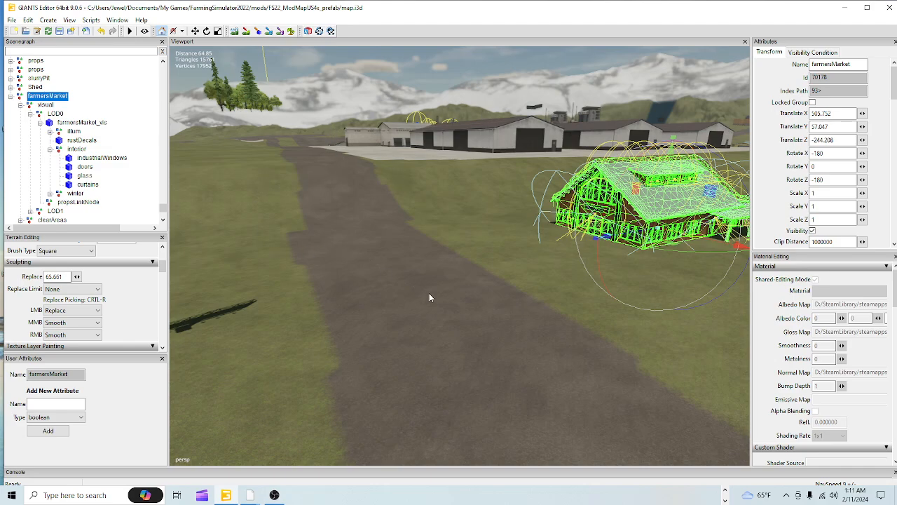
alt+drag(429, 292, 527, 309)
scroll(412, 327, down, 5)
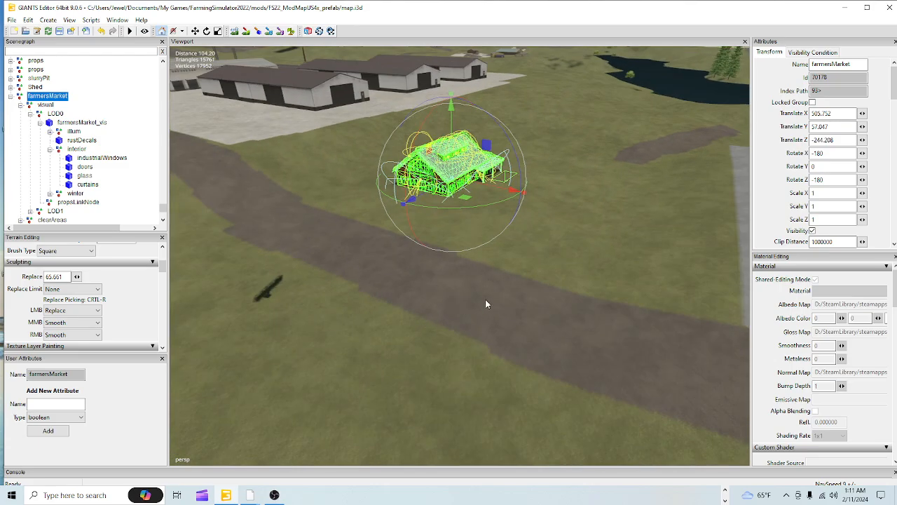
alt+drag(483, 302, 409, 295)
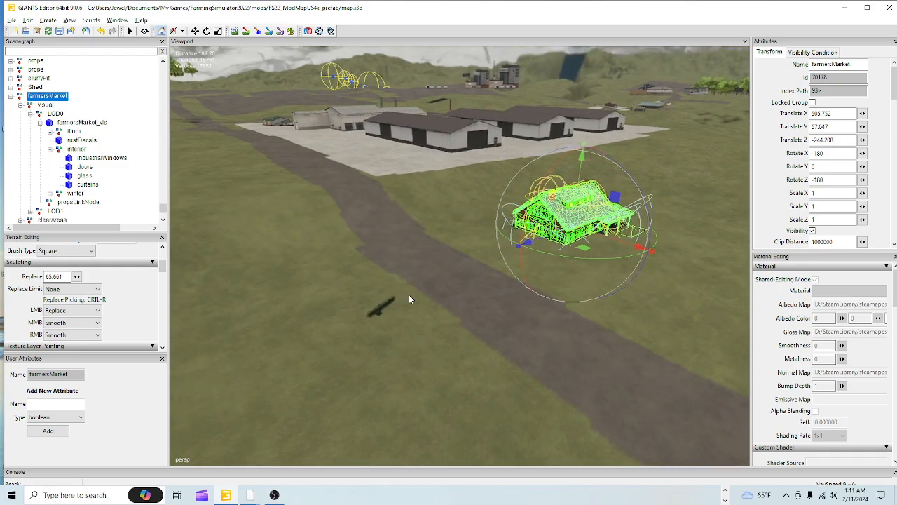
Inspect the ground between the dirt road and the farmersMarket, along its side wall and around the covered porch
scroll(469, 315, up, 8)
alt+drag(621, 184, 619, 153)
scroll(499, 301, down, 5)
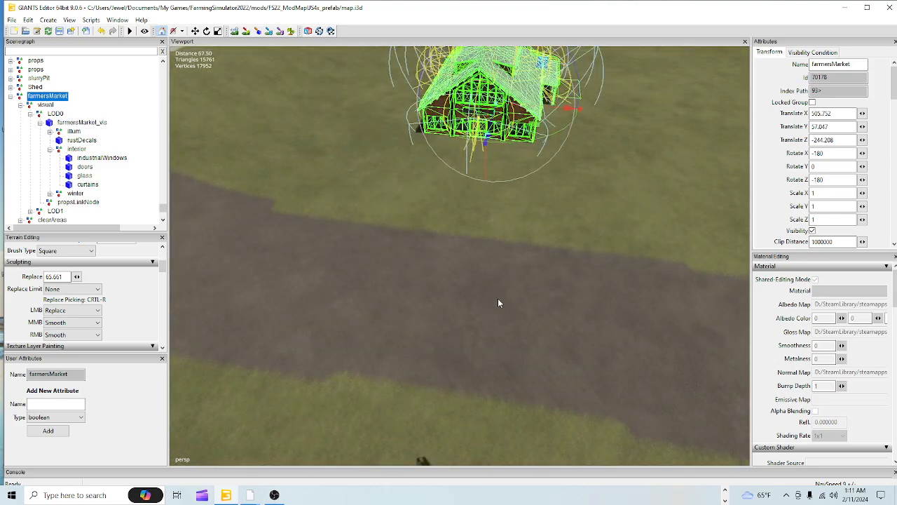
alt+drag(499, 300, 516, 278)
scroll(553, 201, up, 8)
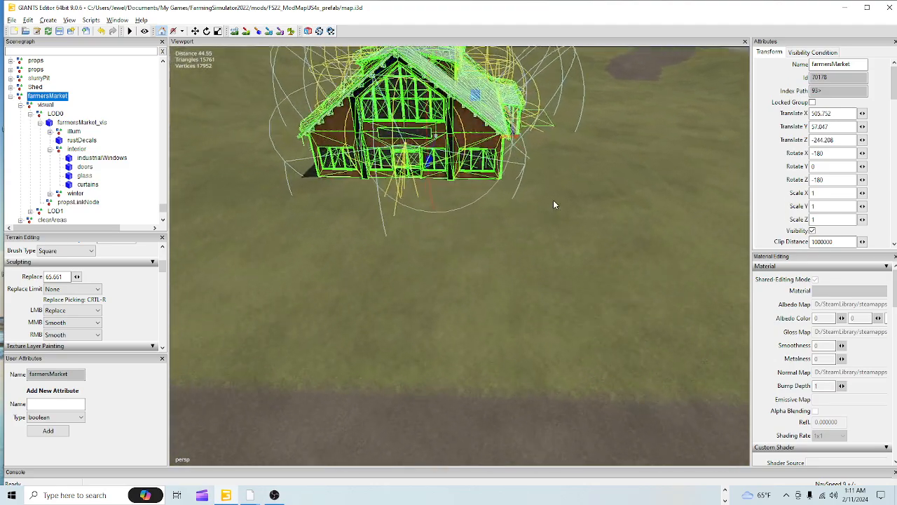
alt+drag(588, 184, 460, 211)
scroll(462, 214, down, 3)
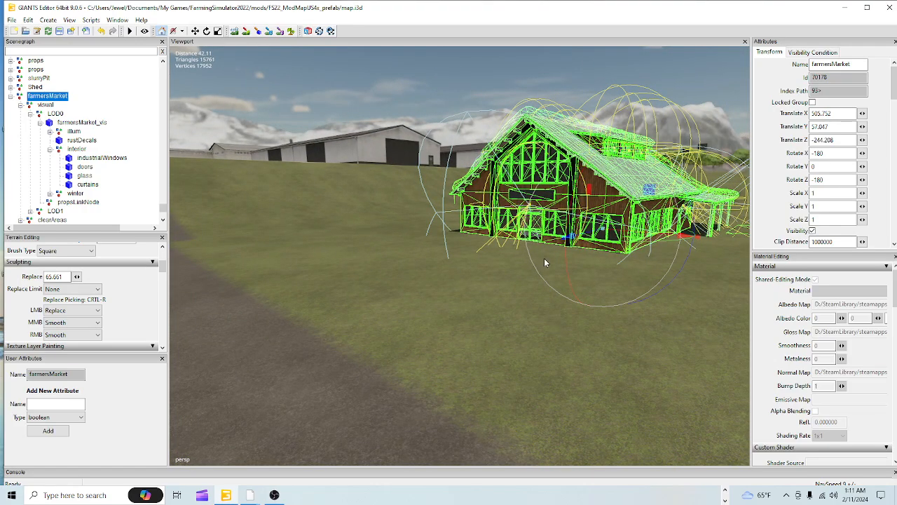
alt+drag(489, 330, 532, 159)
alt+drag(478, 347, 415, 385)
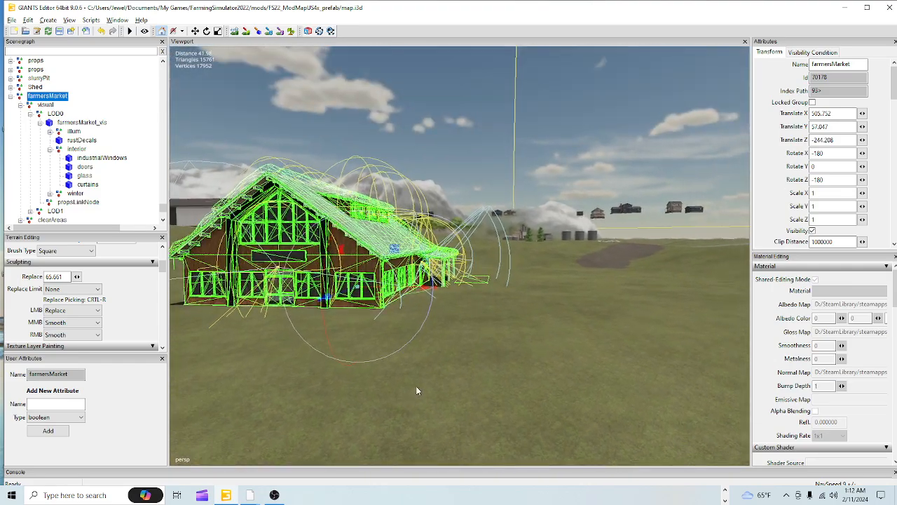
scroll(415, 385, up, 5)
alt+drag(542, 302, 516, 226)
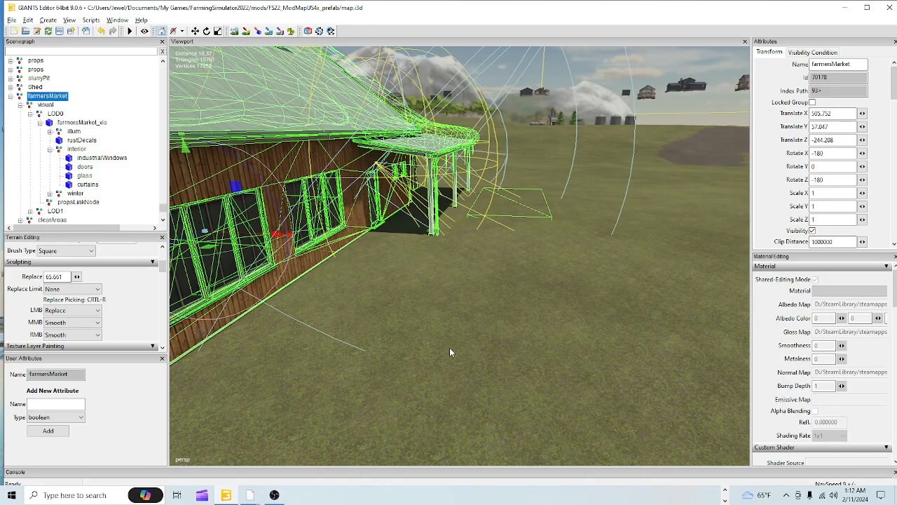
alt+drag(453, 345, 507, 238)
scroll(468, 336, up, 3)
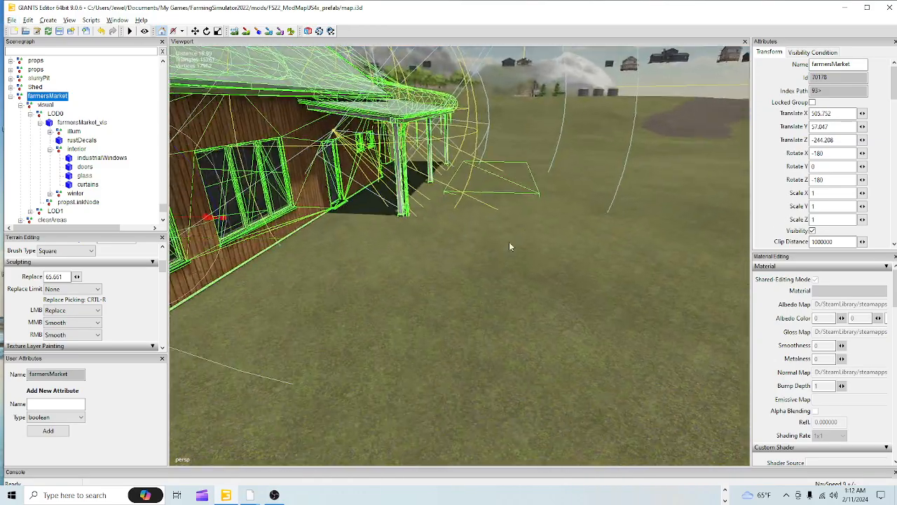
scroll(493, 278, down, 5)
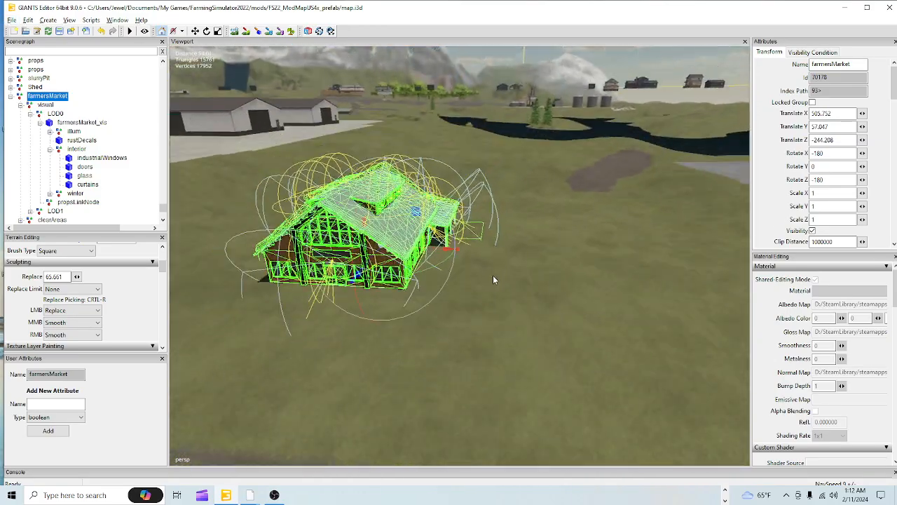
Deselect the farmersMarket and expand its sellingStation group in the scenegraph to reveal the unload trigger nodes
click(47, 152)
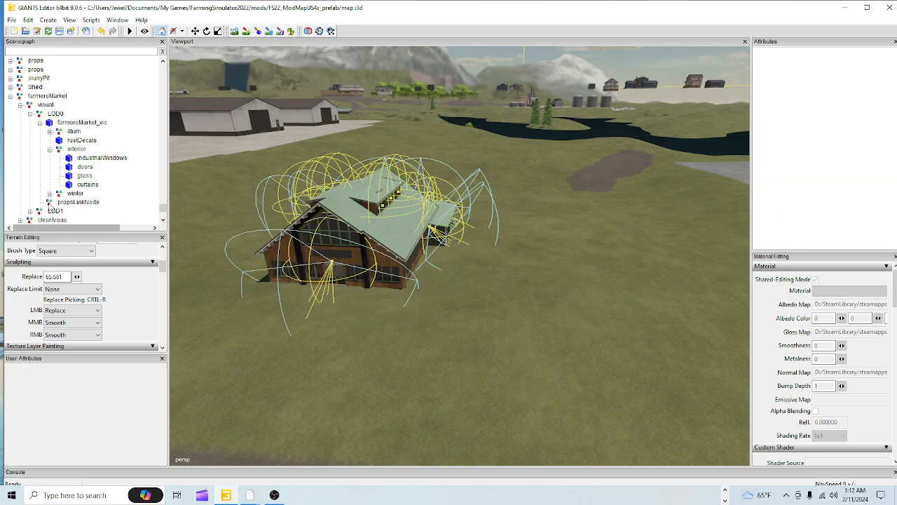
scroll(63, 194, down, 1)
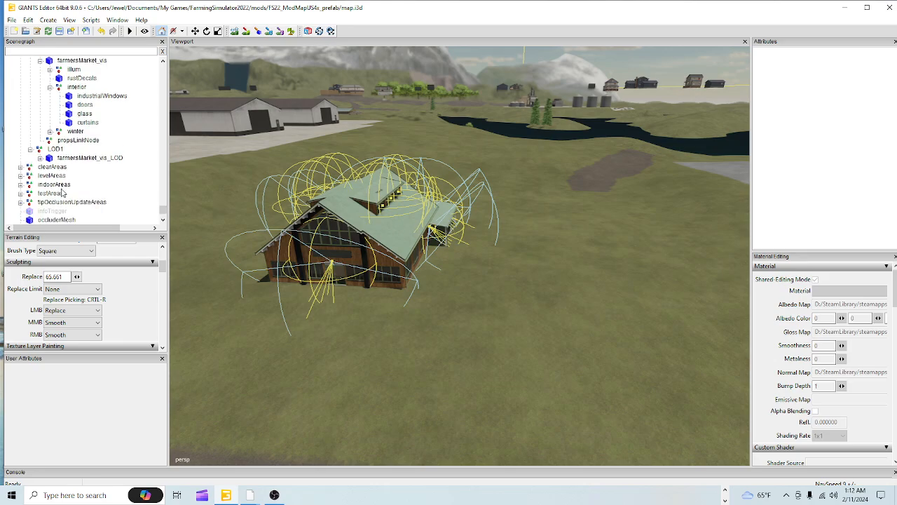
scroll(21, 211, down, 2)
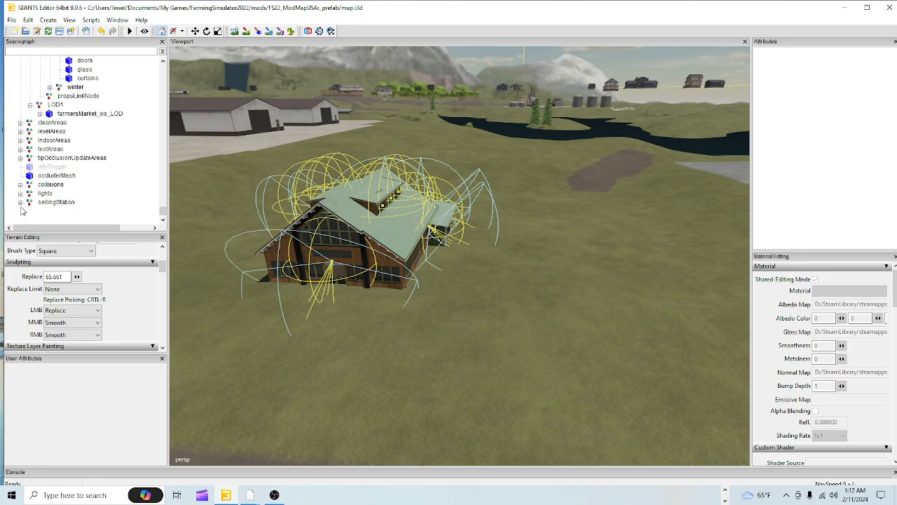
click(20, 202)
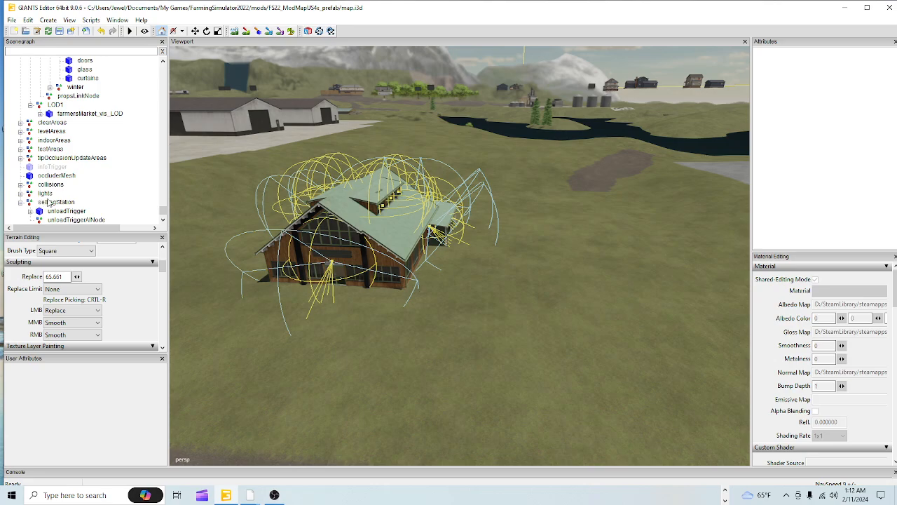
Delete the sellingStation group from the farmersMarket in the scenegraph
scroll(50, 202, down, 1)
click(58, 175)
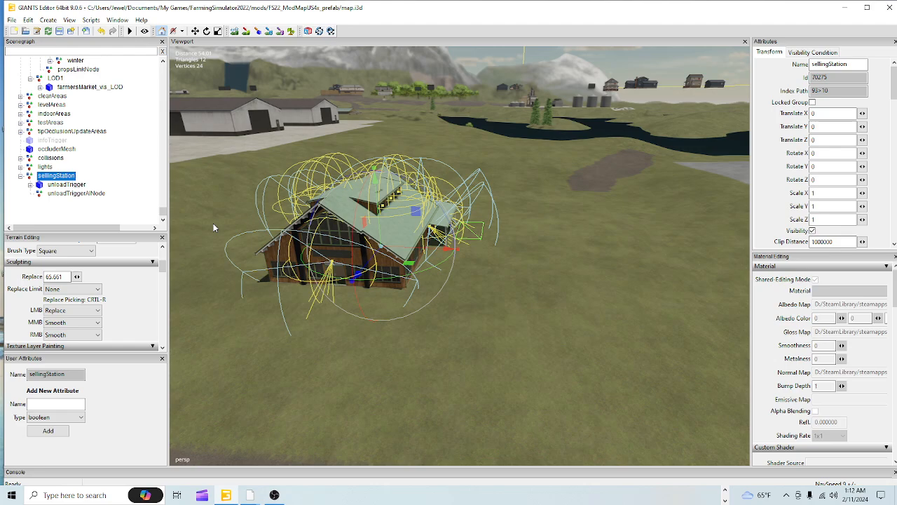
key(Delete)
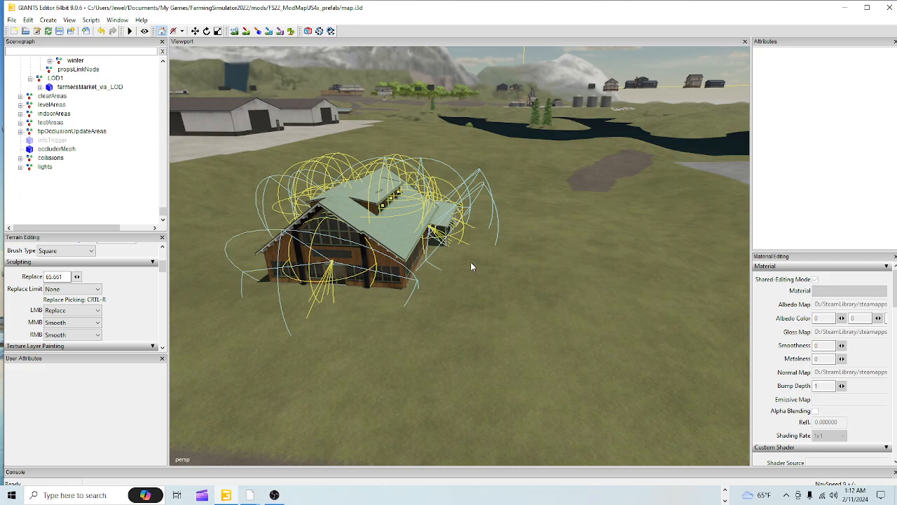
Inspect the farmersMarket's side wall, covered porch and the ground contact at its front entrance
alt+drag(472, 285, 471, 289)
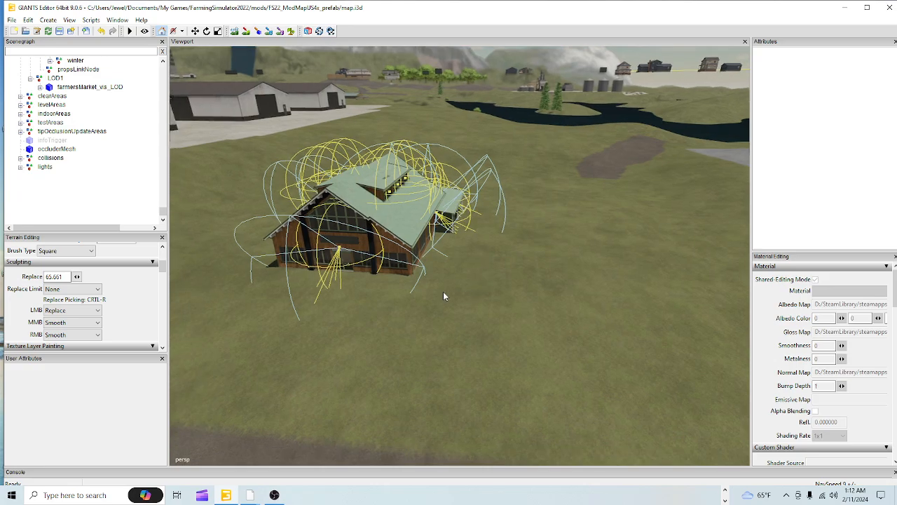
scroll(561, 215, up, 3)
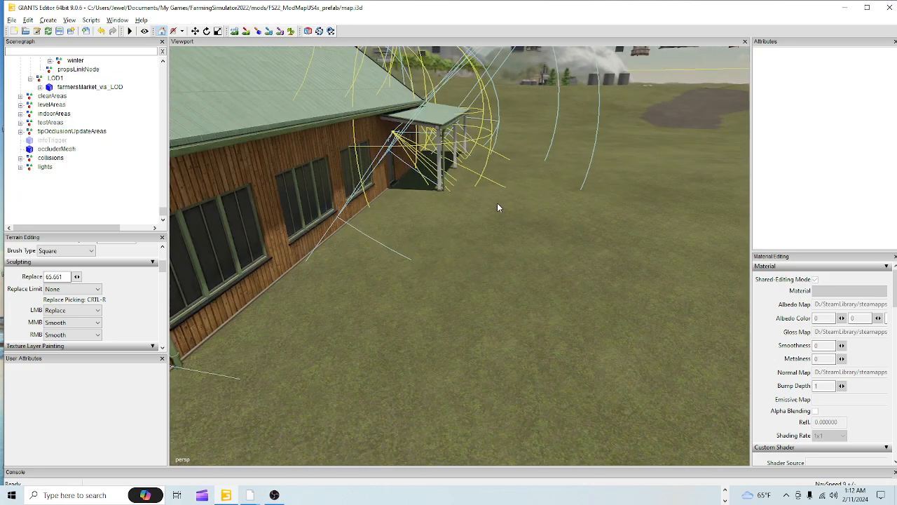
alt+drag(488, 216, 474, 226)
scroll(474, 227, down, 3)
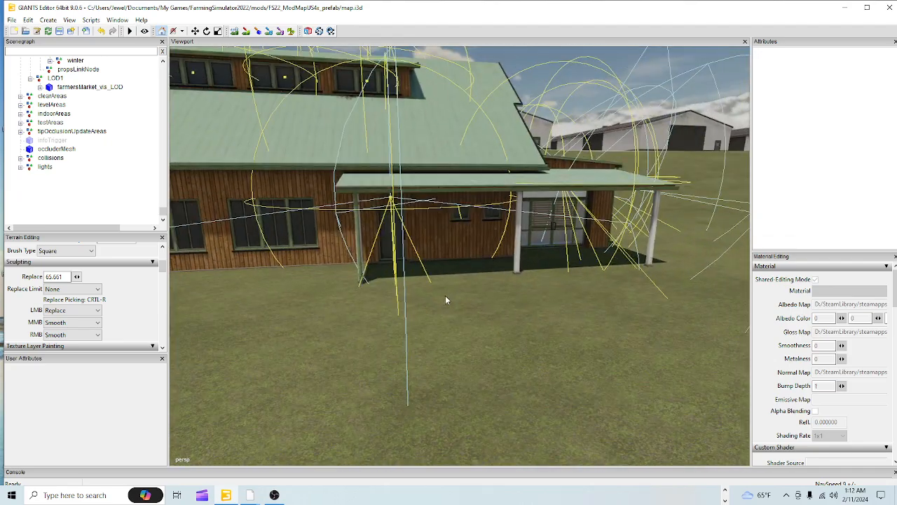
alt+drag(447, 298, 585, 303)
scroll(438, 376, down, 5)
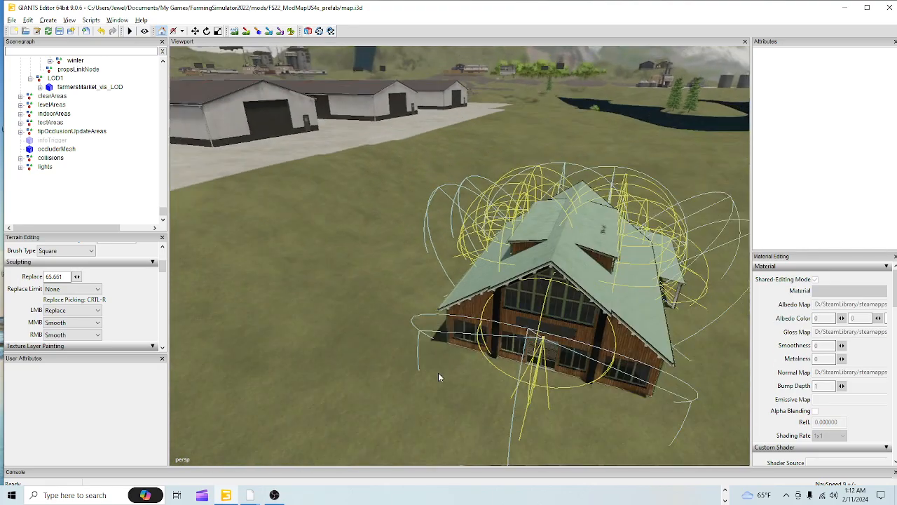
alt+drag(450, 376, 522, 289)
scroll(633, 108, up, 5)
alt+drag(632, 109, 565, 269)
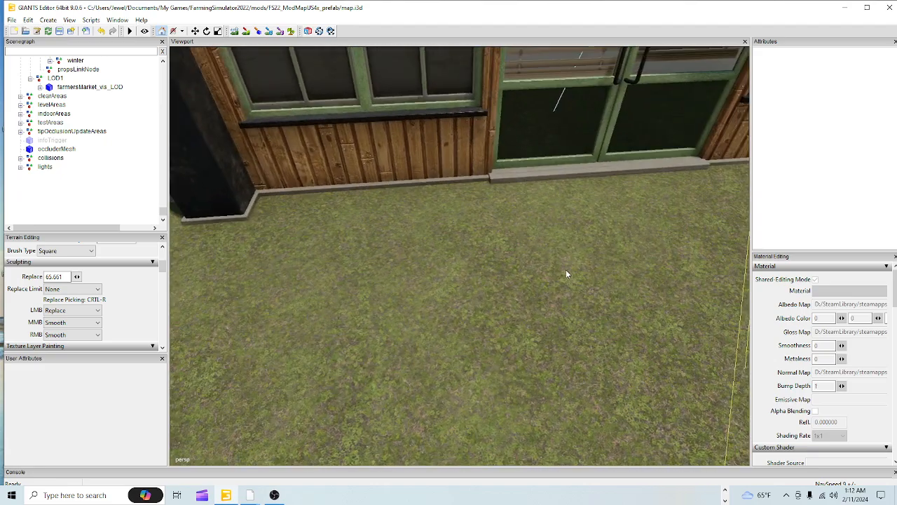
scroll(472, 375, down, 5)
Locate the farmersMarket's root node and its transform values from the building's visual node, and clear the selection
click(477, 211)
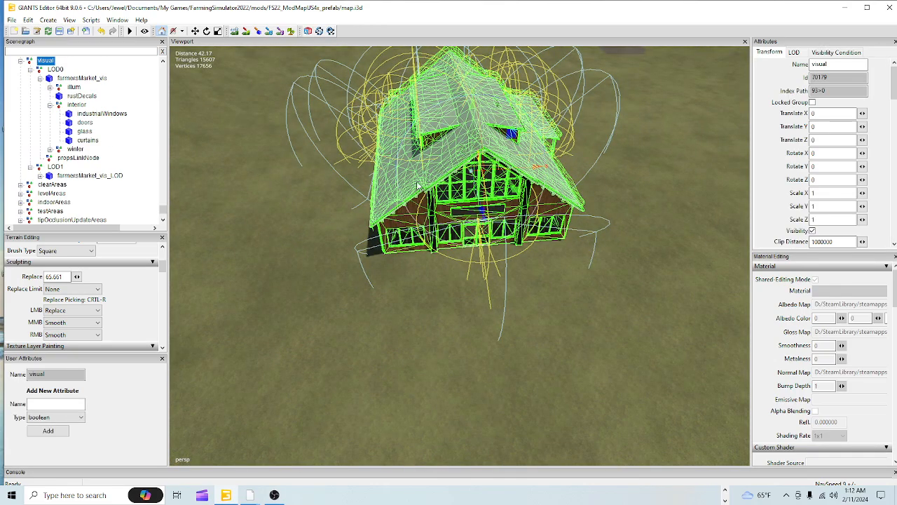
scroll(91, 96, up, 2)
click(49, 87)
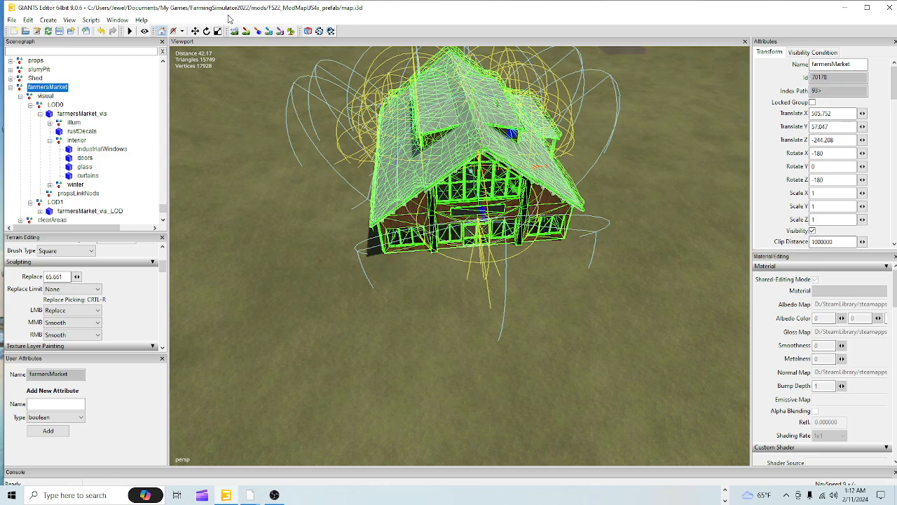
click(148, 89)
Examine the farmersMarket's placement on the grass between the dirt road and the sheds' concrete yard
alt+drag(405, 243, 498, 273)
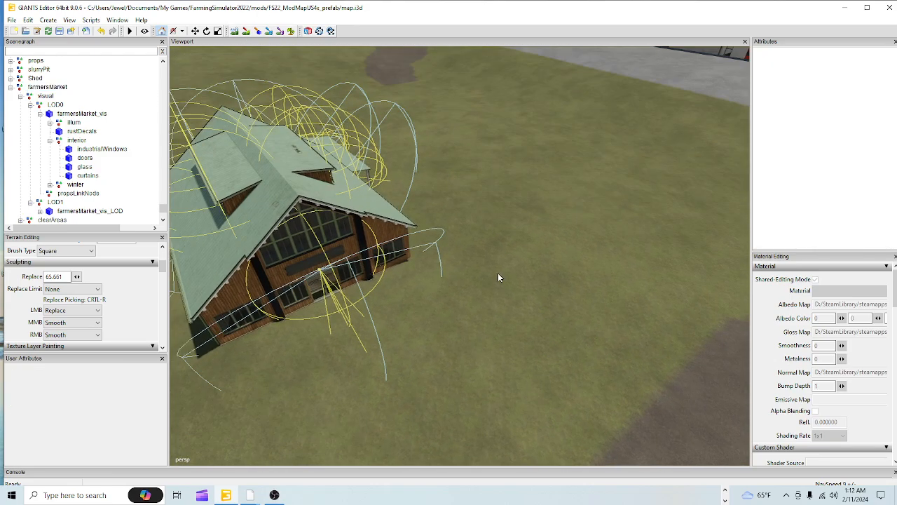
scroll(497, 210, up, 4)
alt+drag(496, 176, 389, 193)
alt+right_drag(389, 193, 403, 385)
alt+right_drag(518, 253, 449, 353)
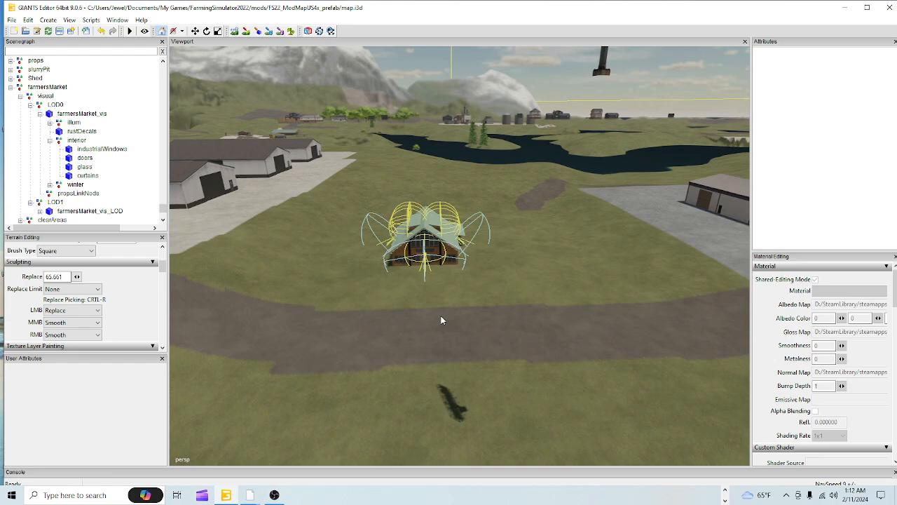
alt+right_drag(438, 318, 440, 277)
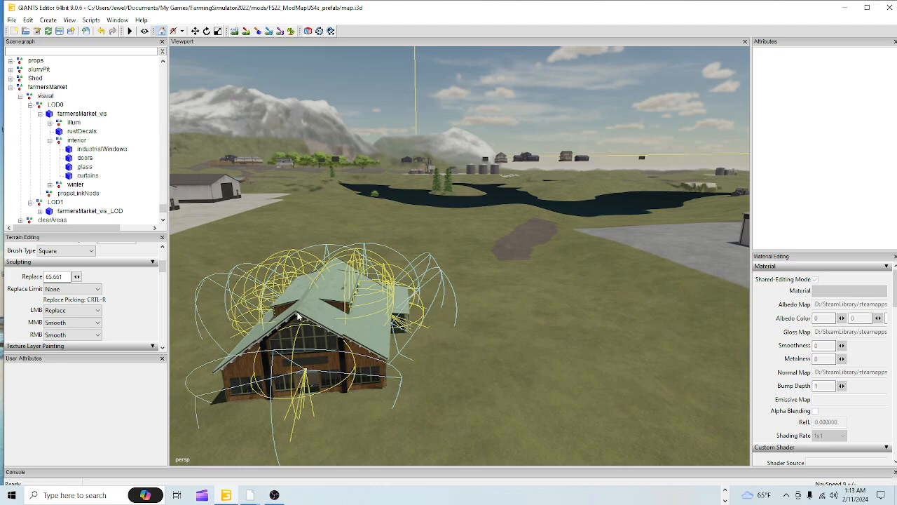
alt+drag(297, 313, 289, 355)
alt+right_drag(289, 356, 303, 363)
mouse_move(351, 313)
alt+mouse_down()
mouse_move(561, 305)
mouse_move(308, 300)
mouse_move(426, 194)
mouse_move(437, 305)
mouse_move(349, 313)
alt+mouse_up()
alt+right_drag(349, 314, 354, 288)
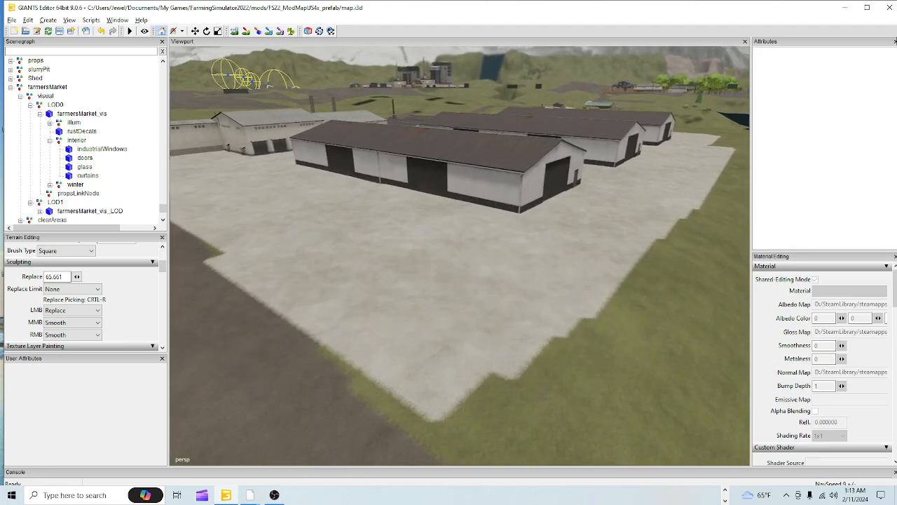
Survey the grass around the farmersMarket, from the sheds' yard along the dirt road to the neighbouring shop's lot
alt+right_drag(533, 303, 402, 346)
alt+drag(403, 346, 330, 404)
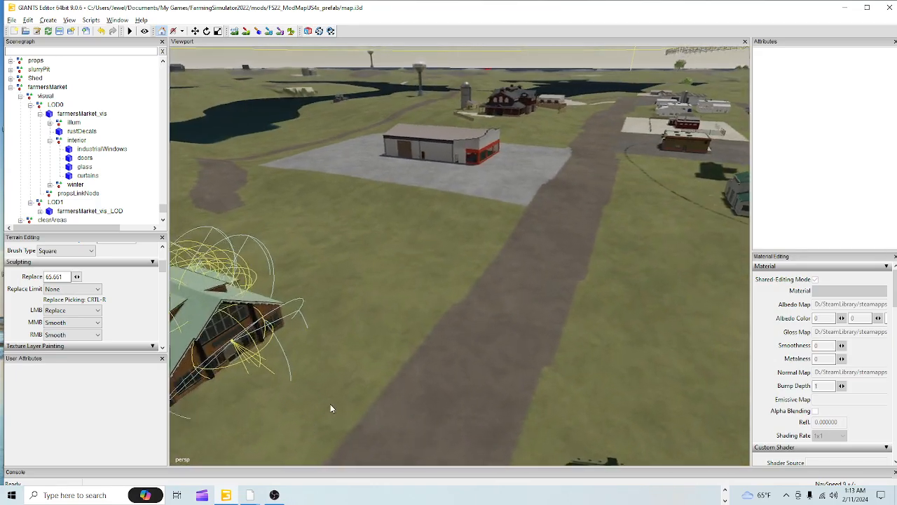
alt+right_drag(330, 404, 386, 407)
alt+drag(387, 407, 489, 248)
alt+right_drag(489, 248, 462, 318)
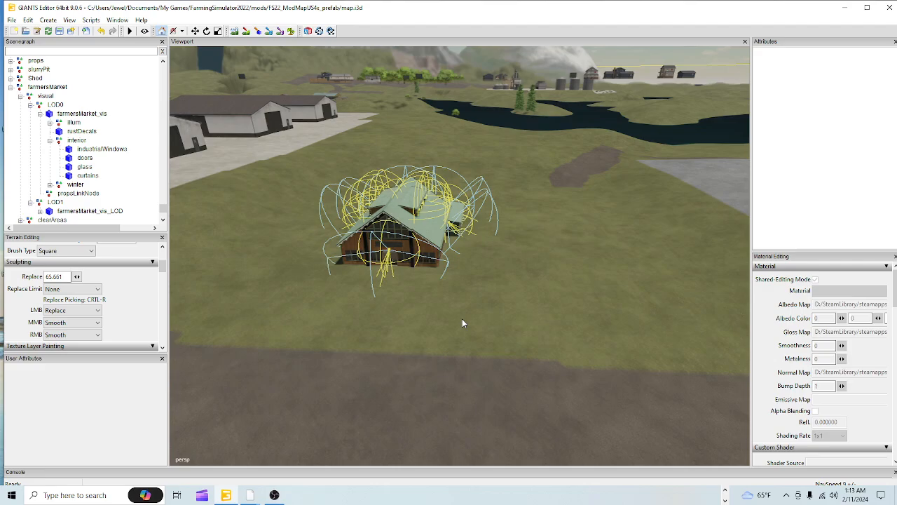
alt+drag(462, 318, 550, 210)
alt+right_drag(550, 210, 490, 292)
alt+drag(490, 292, 420, 391)
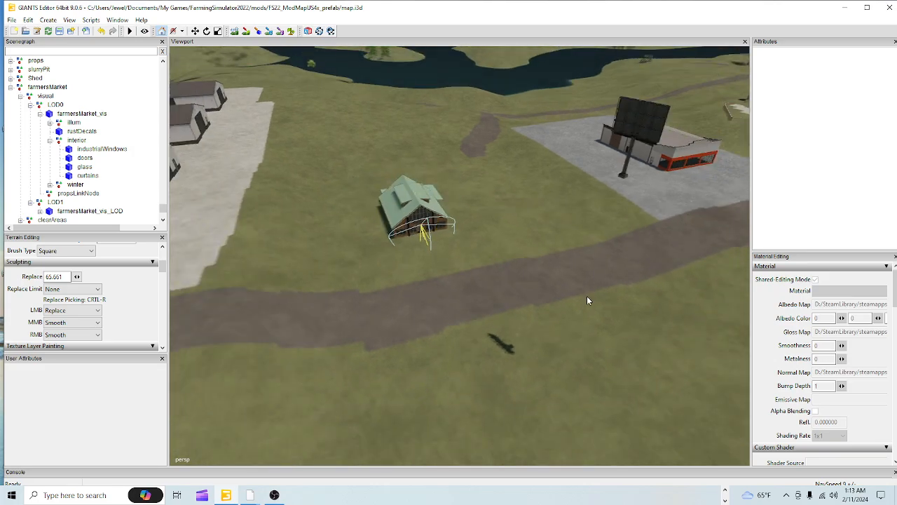
alt+drag(587, 296, 630, 270)
alt+drag(561, 312, 520, 324)
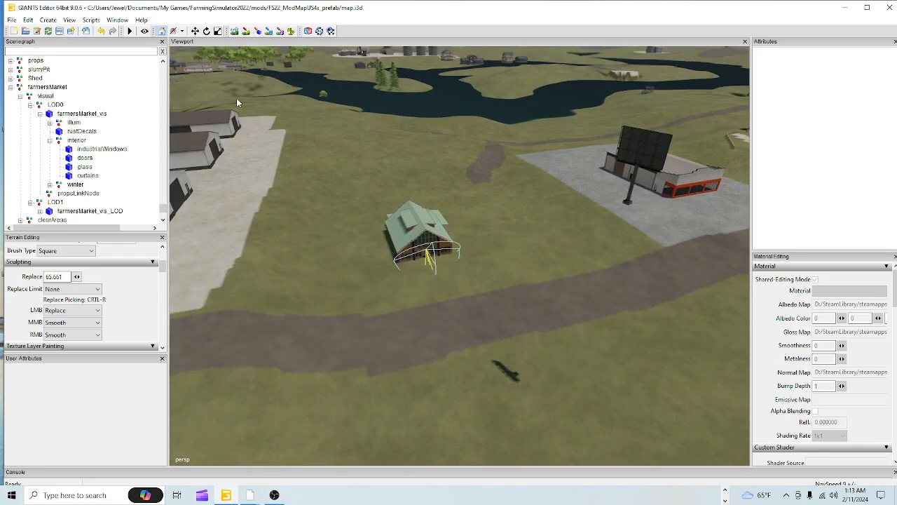
Set the sculpting LMB action to Add and paint a CONCRETE yard around the farmersMarket up to the dirt road
scroll(137, 330, down, 1)
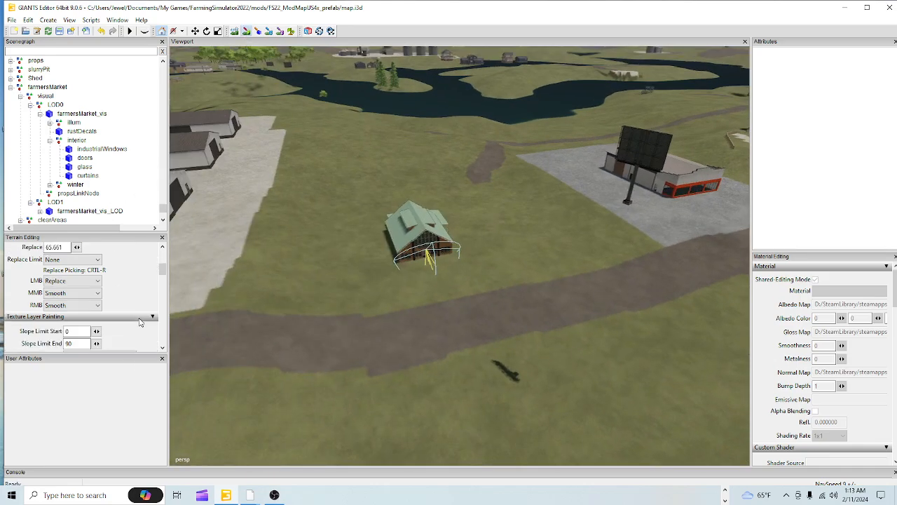
click(97, 281)
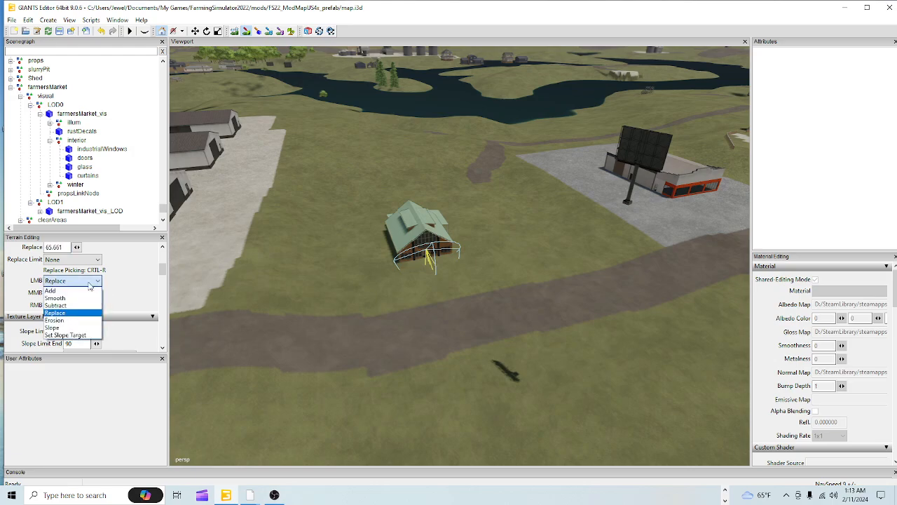
click(70, 291)
scroll(119, 344, down, 1)
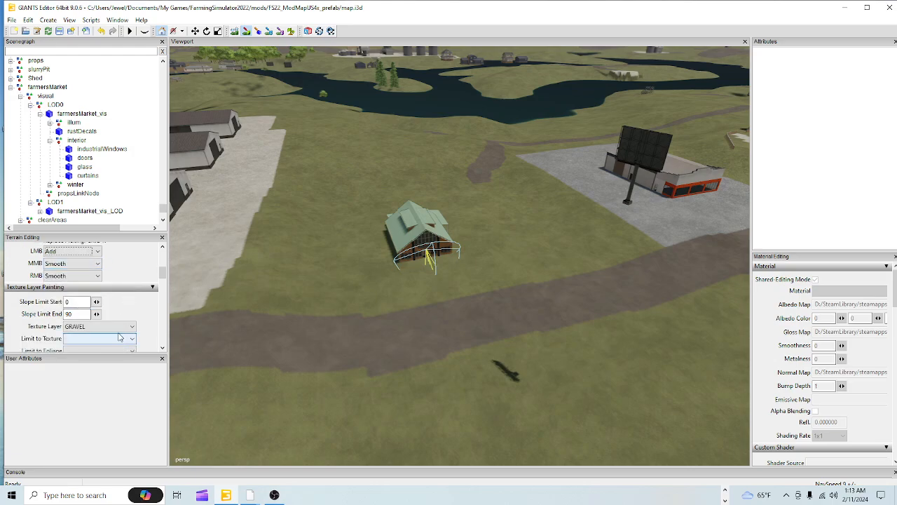
scroll(119, 328, up, 2)
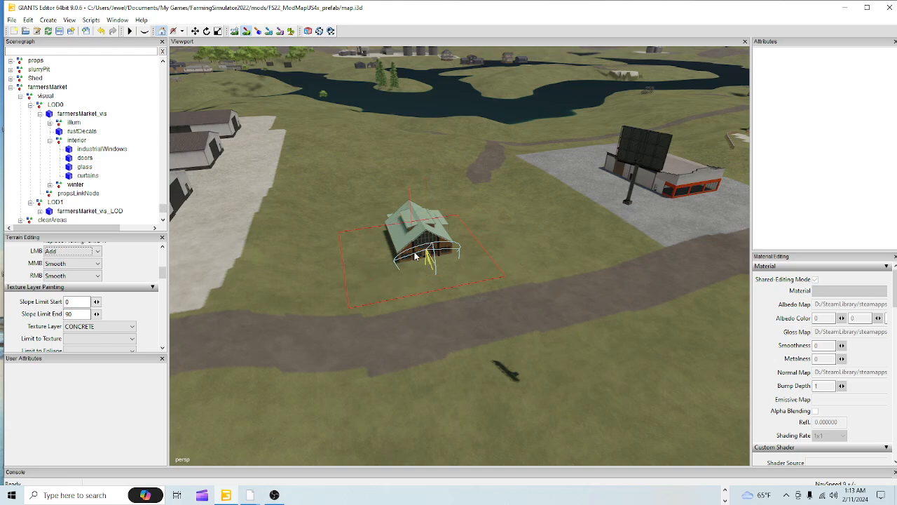
mouse_move(415, 256)
mouse_down()
mouse_move(409, 204)
mouse_move(437, 200)
mouse_move(457, 212)
mouse_move(470, 208)
mouse_move(473, 224)
mouse_move(509, 246)
mouse_up()
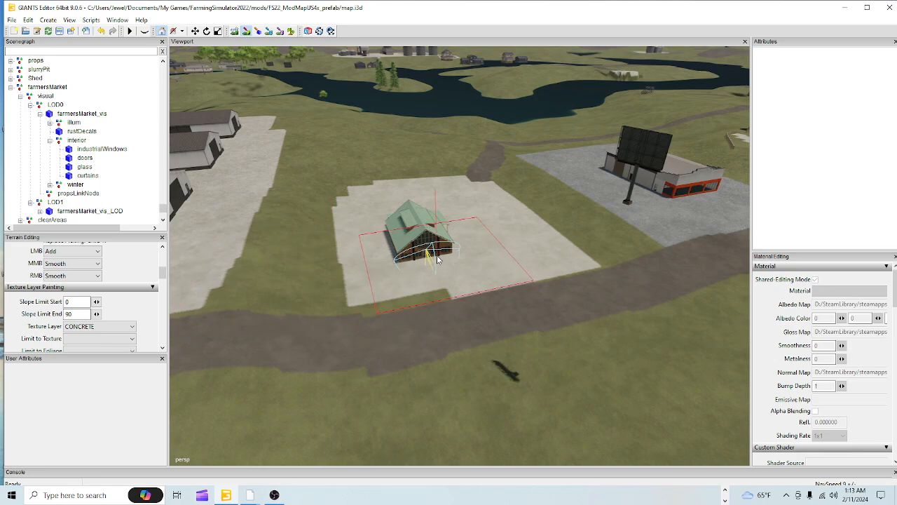
mouse_move(433, 259)
mouse_down()
mouse_move(408, 258)
mouse_move(407, 236)
mouse_move(375, 207)
mouse_move(422, 273)
mouse_up()
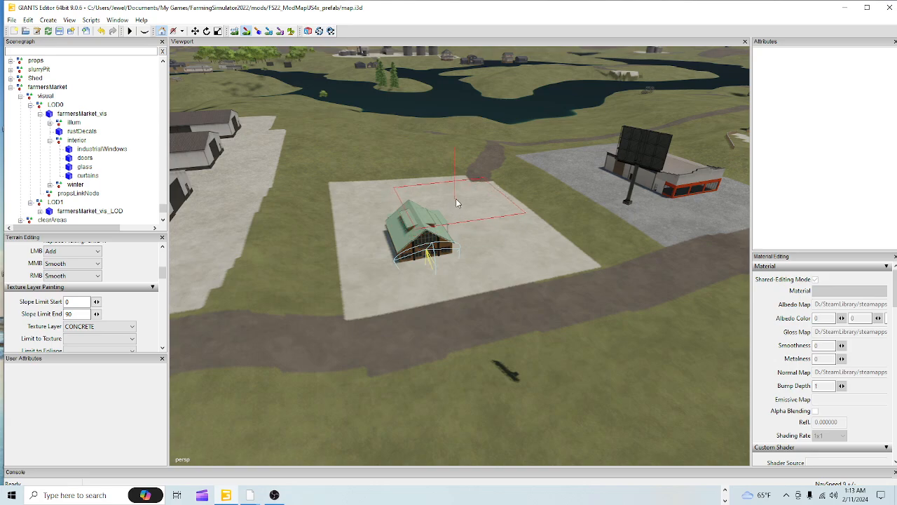
click(457, 197)
click(460, 190)
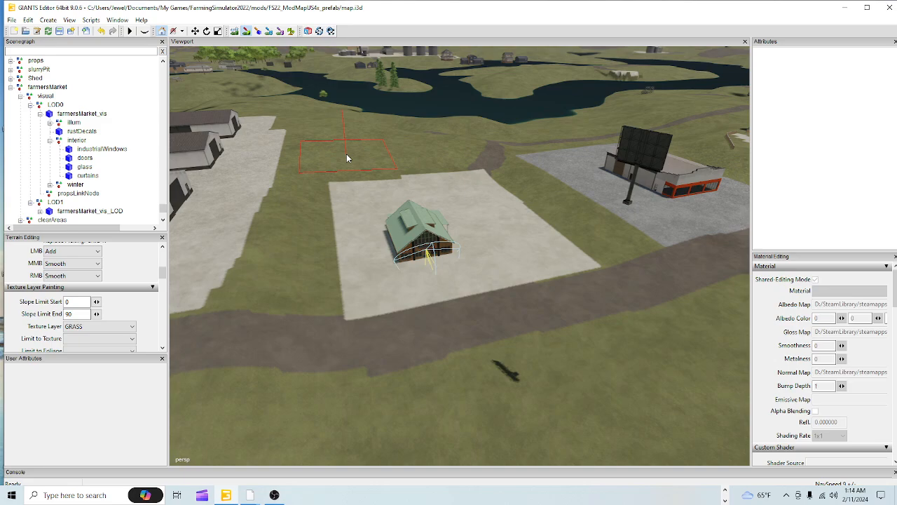
Trim the concrete yard's rear edge with GRASS and square off its rear corner with CONCRETE using a smaller brush
drag(356, 172, 417, 173)
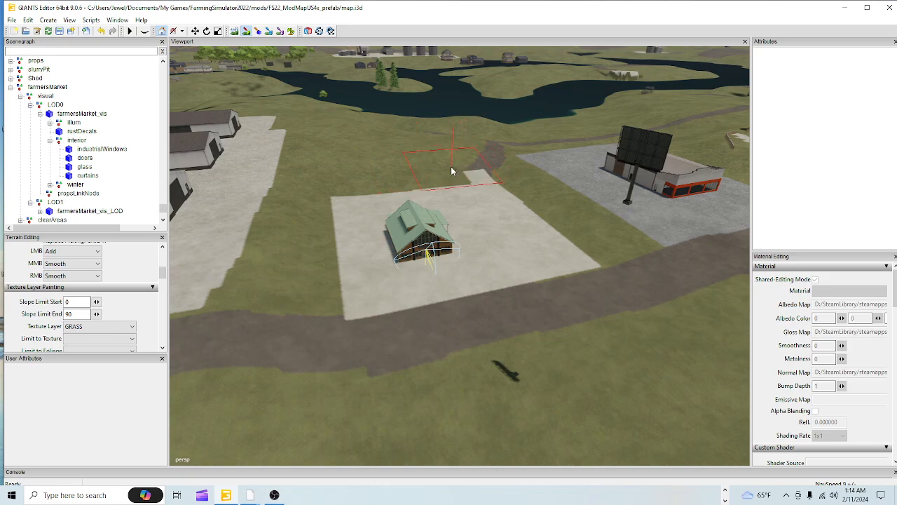
scroll(469, 198, down, 4)
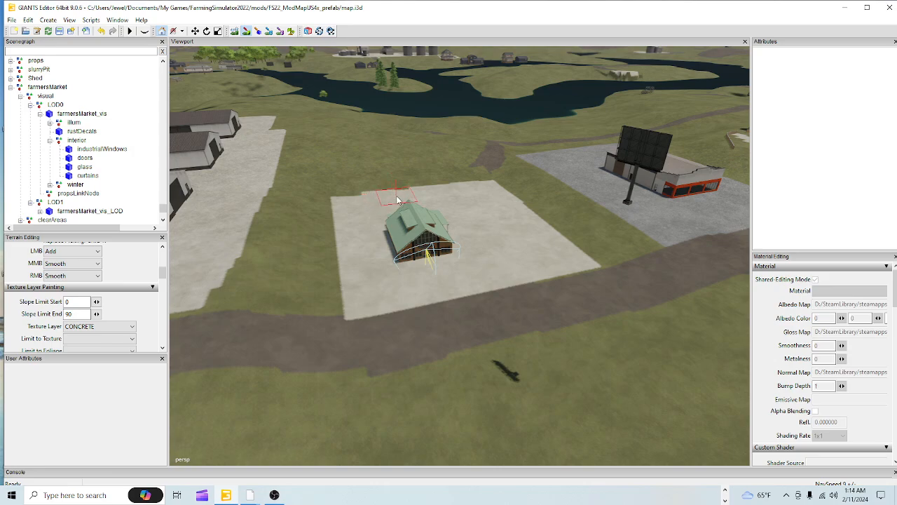
click(345, 198)
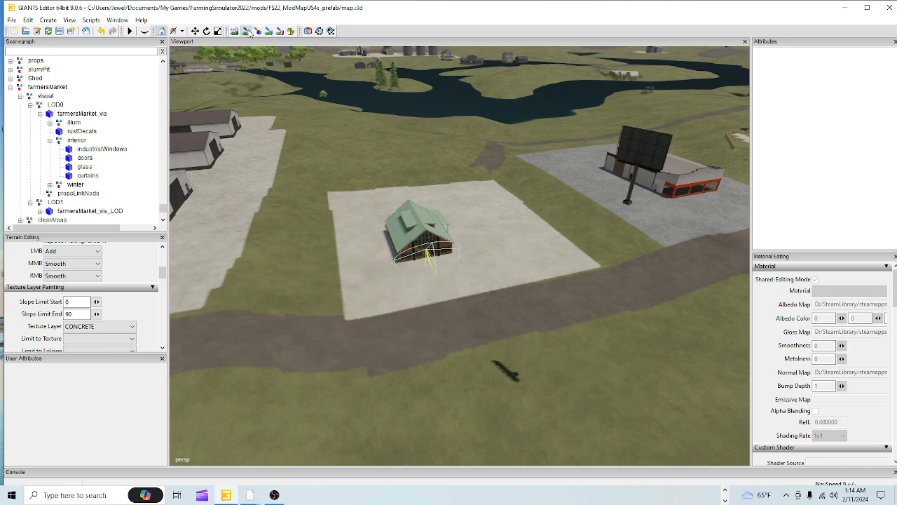
Examine the concrete yard from the dirt road, along the farmersMarket's side wall and across to the grass bank behind
alt+drag(418, 284, 429, 318)
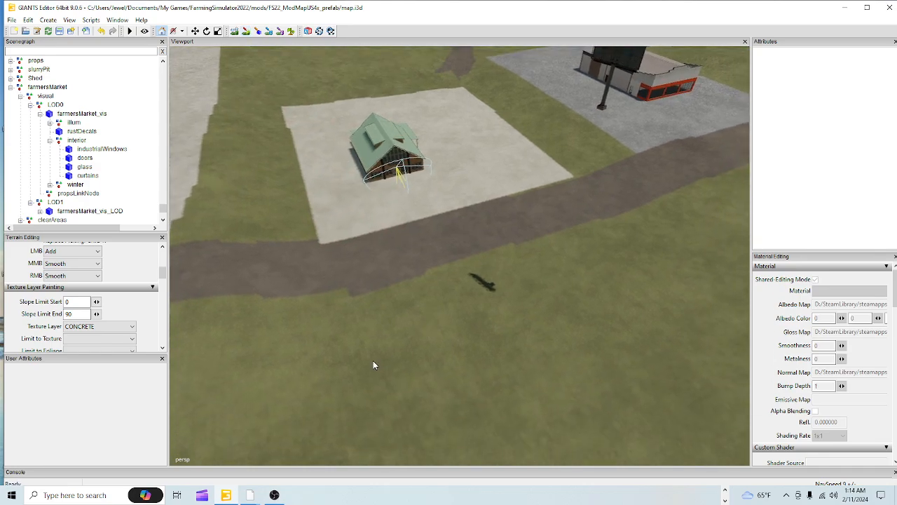
scroll(399, 268, up, 5)
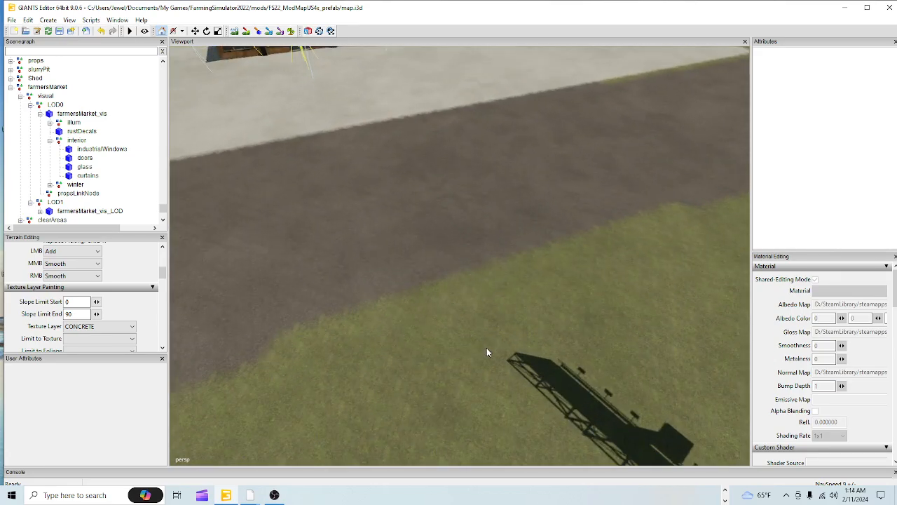
alt+drag(486, 351, 425, 355)
scroll(426, 353, up, 3)
alt+middle_drag(609, 198, 515, 273)
alt+drag(515, 273, 534, 203)
scroll(461, 262, up, 3)
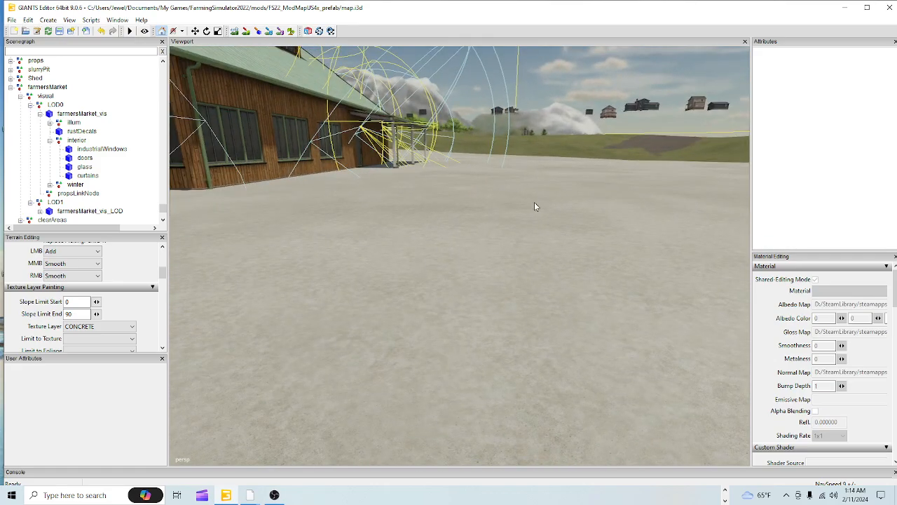
alt+middle_drag(532, 203, 517, 266)
alt+drag(517, 265, 573, 278)
alt+middle_drag(572, 278, 511, 257)
alt+middle_drag(513, 211, 470, 253)
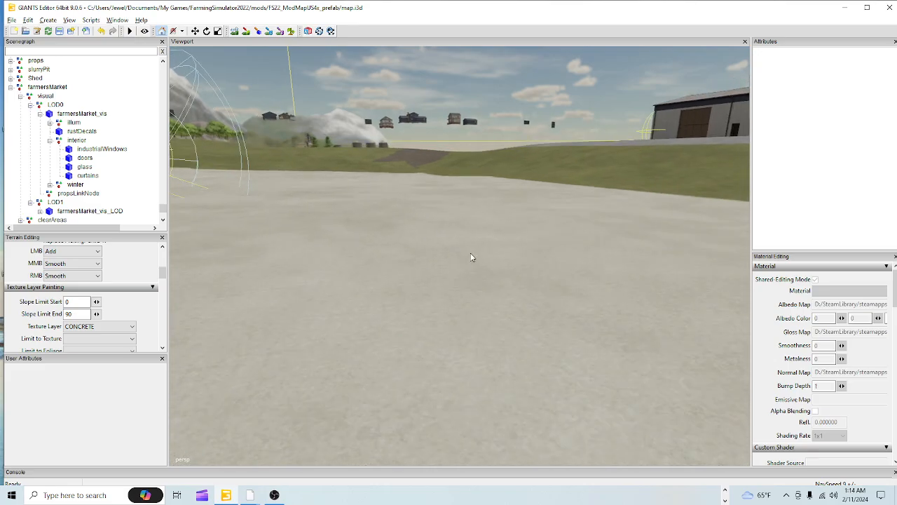
Inspect the edge between the dirt road and the concrete yard, the farmersMarket's front and the slope towards the sheds
scroll(470, 253, down, 3)
alt+middle_drag(522, 202, 458, 289)
alt+drag(458, 290, 455, 300)
alt+middle_drag(454, 299, 508, 228)
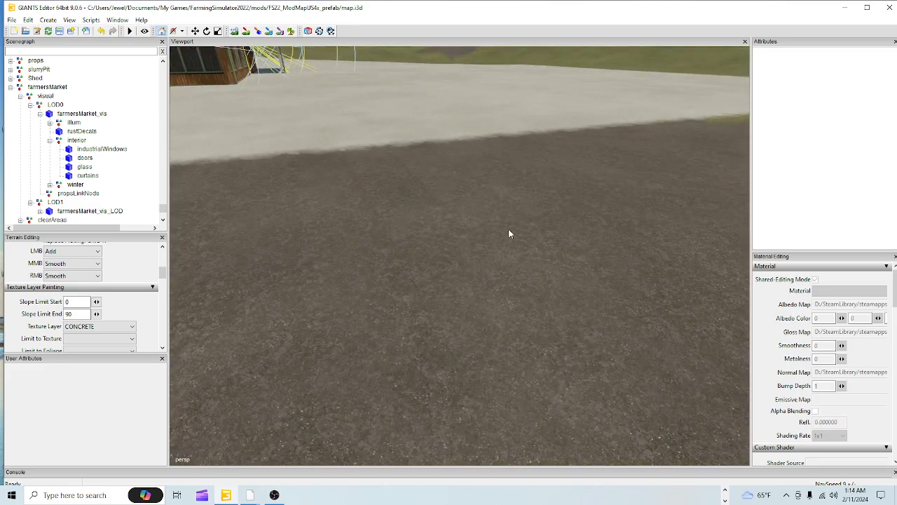
alt+drag(509, 229, 419, 218)
scroll(459, 277, down, 3)
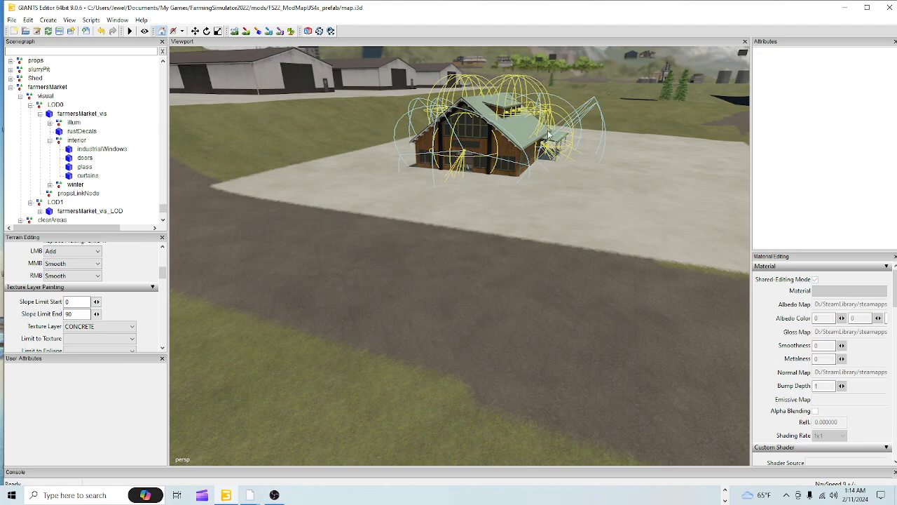
alt+drag(492, 288, 495, 288)
alt+right_drag(495, 288, 617, 184)
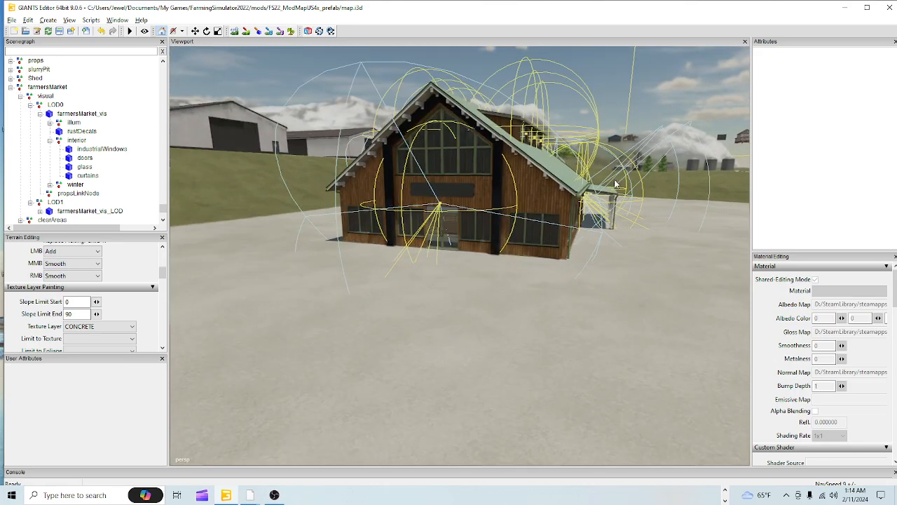
alt+drag(434, 361, 374, 328)
scroll(408, 282, down, 5)
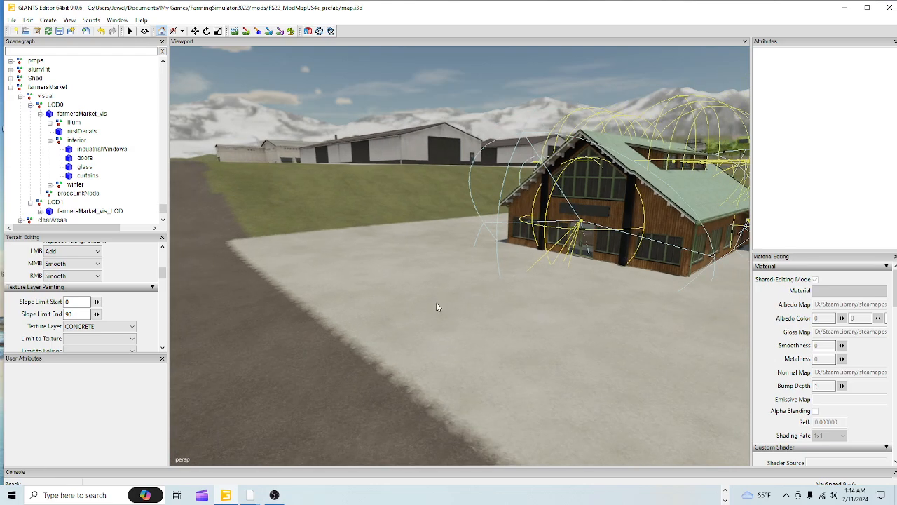
Examine the dirt road running past the concrete yard and the whole farmersMarket site from across the road
alt+drag(436, 302, 365, 270)
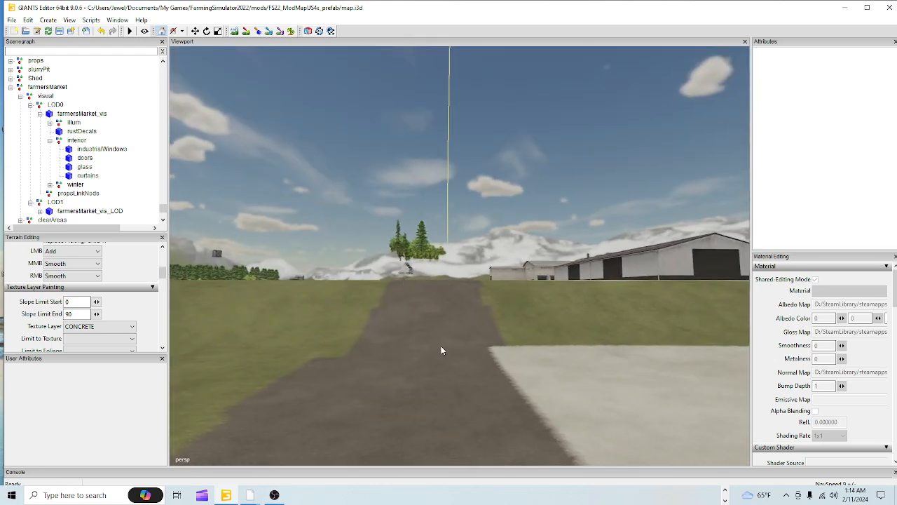
alt+drag(440, 328, 430, 350)
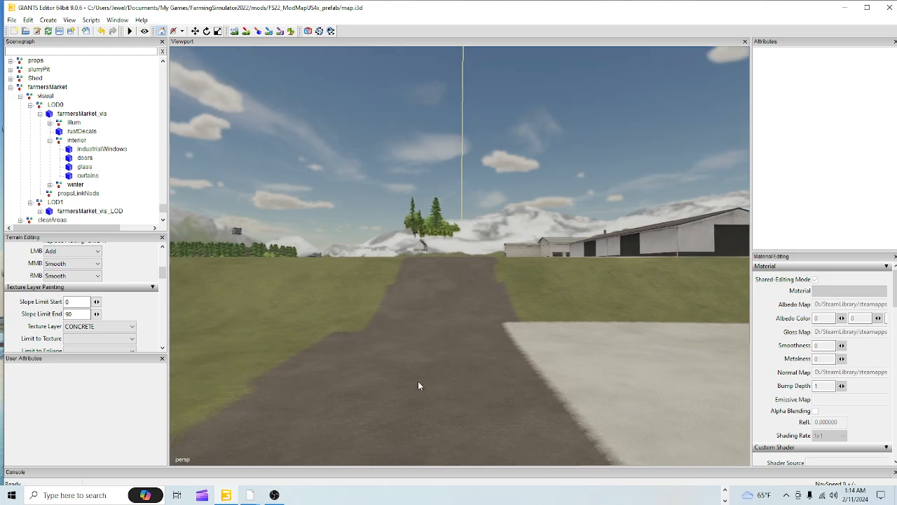
alt+drag(343, 355, 528, 394)
scroll(527, 397, down, 5)
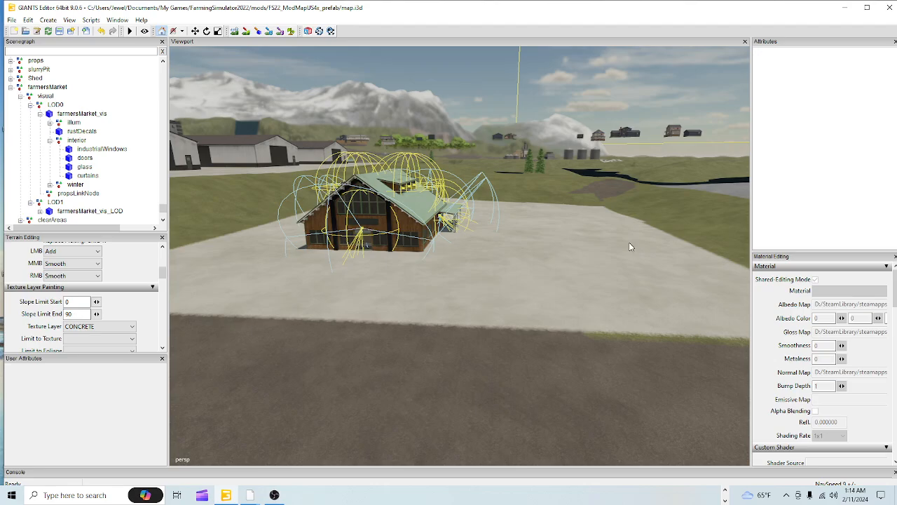
alt+drag(483, 300, 411, 430)
scroll(411, 429, down, 5)
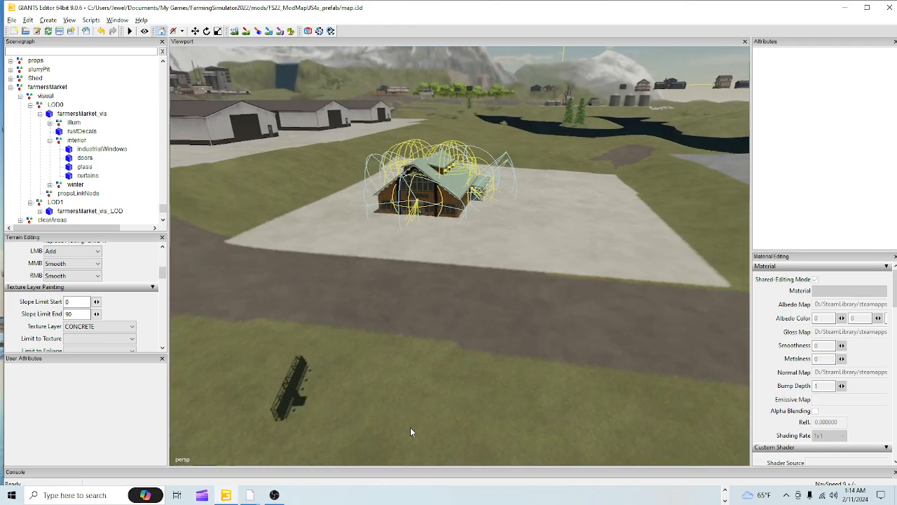
scroll(409, 419, up, 5)
alt+drag(516, 304, 475, 286)
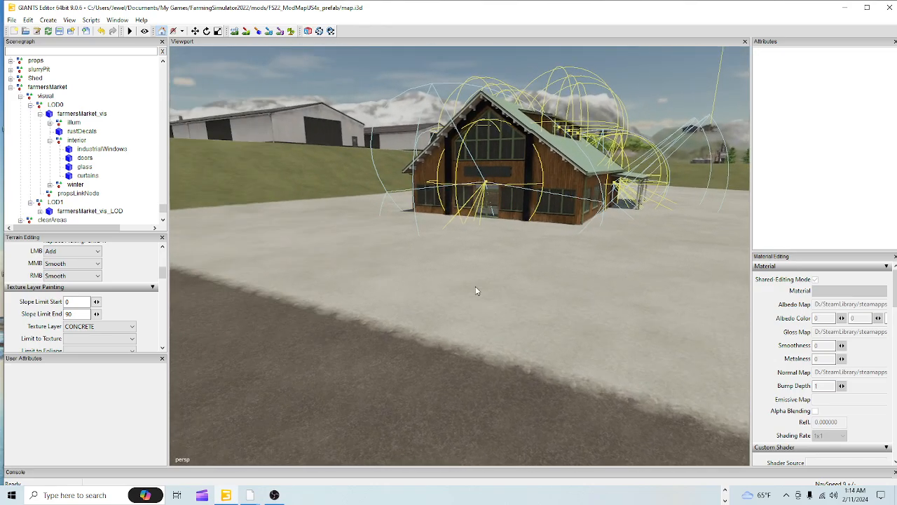
scroll(410, 418, down, 5)
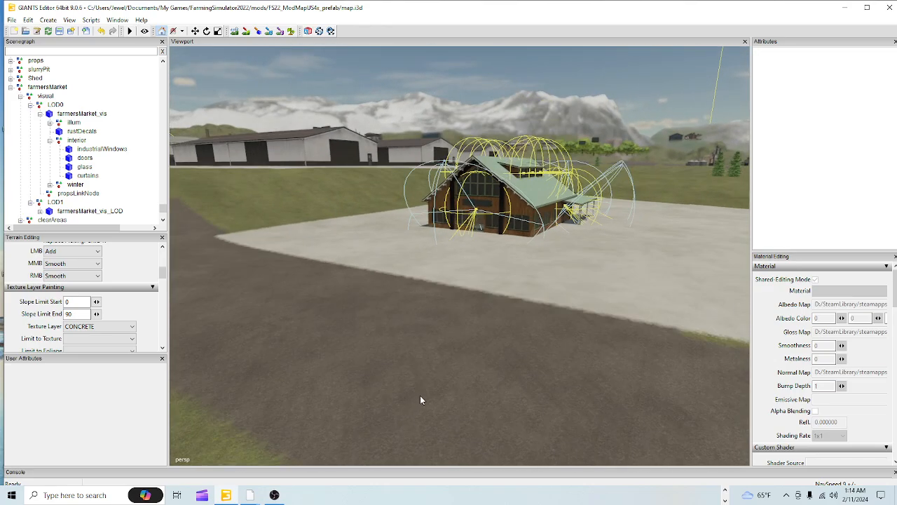